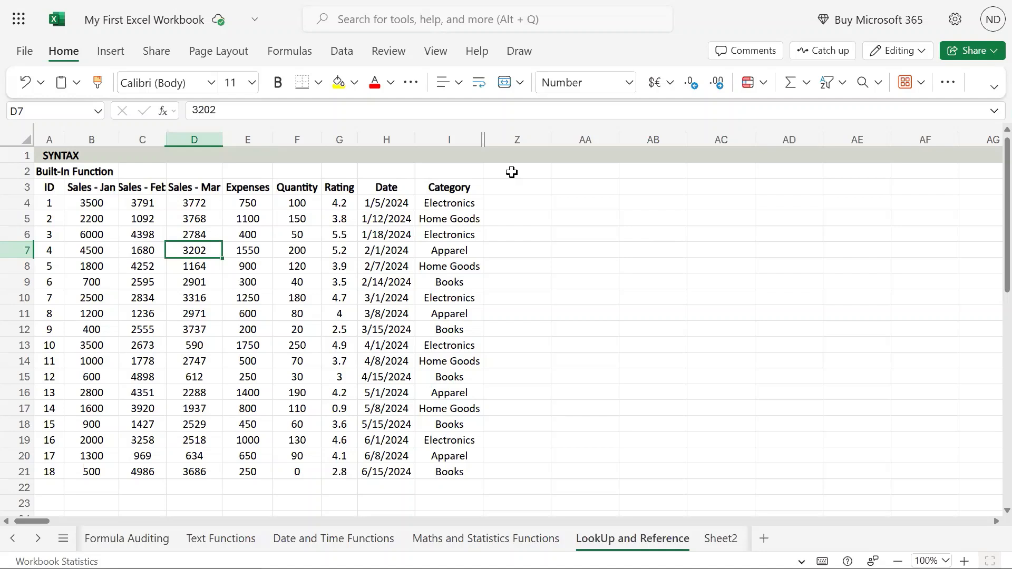
Step: Enter the heading SORTBY in cell Z2, beside the sales table on the LookUp and Reference sheet
left_click(511, 173)
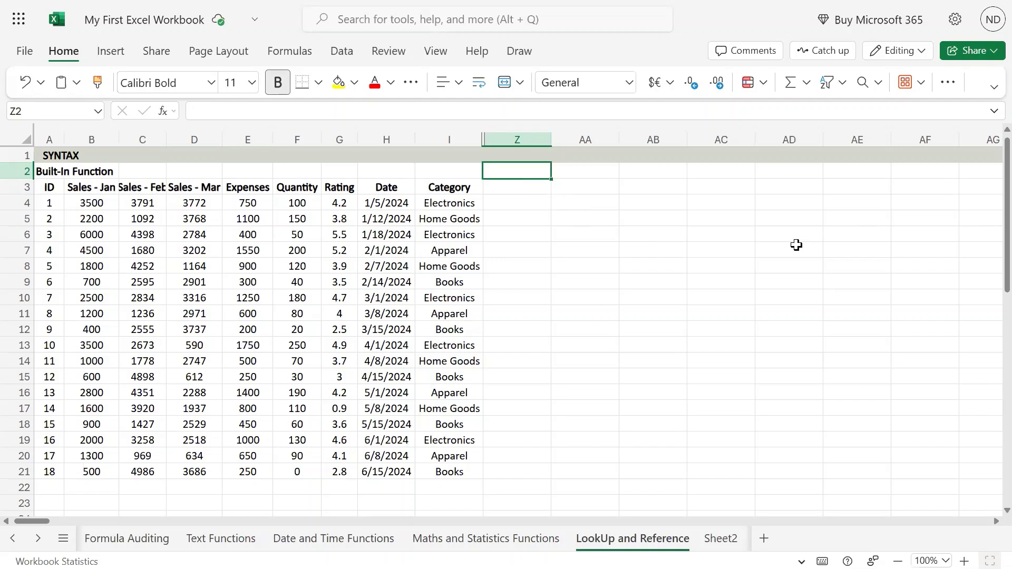
type("SORT")
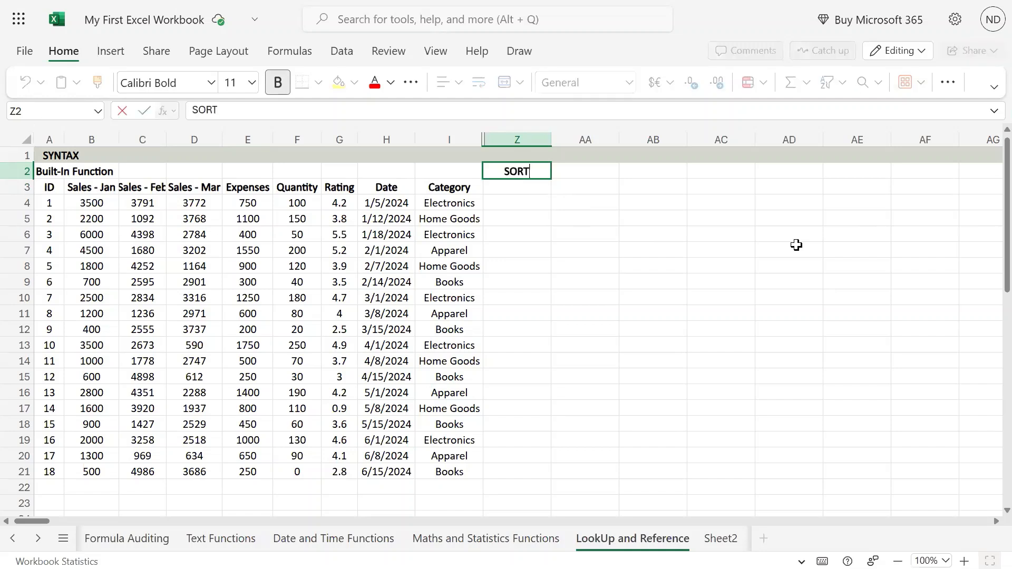
type("BY")
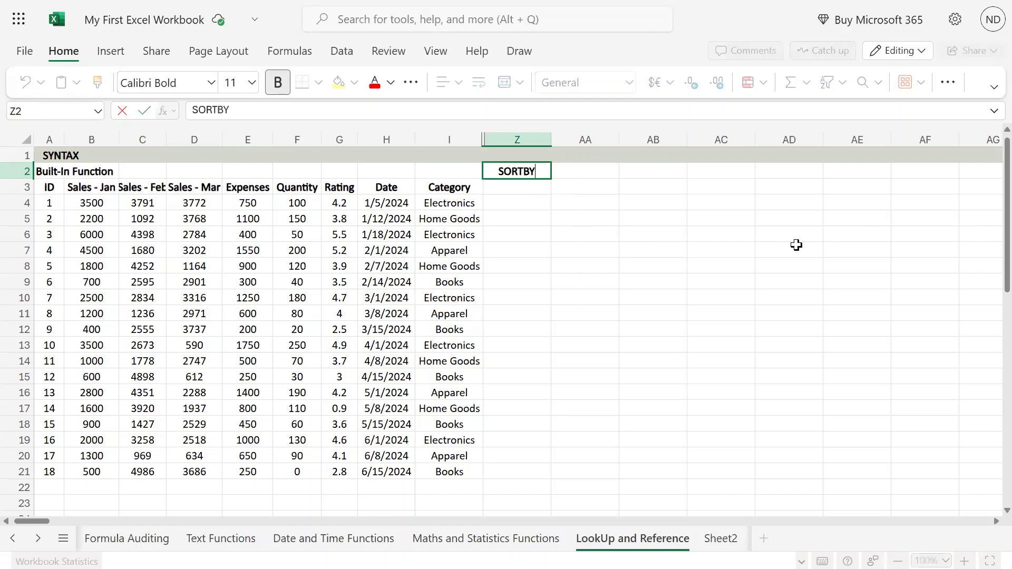
key("Return")
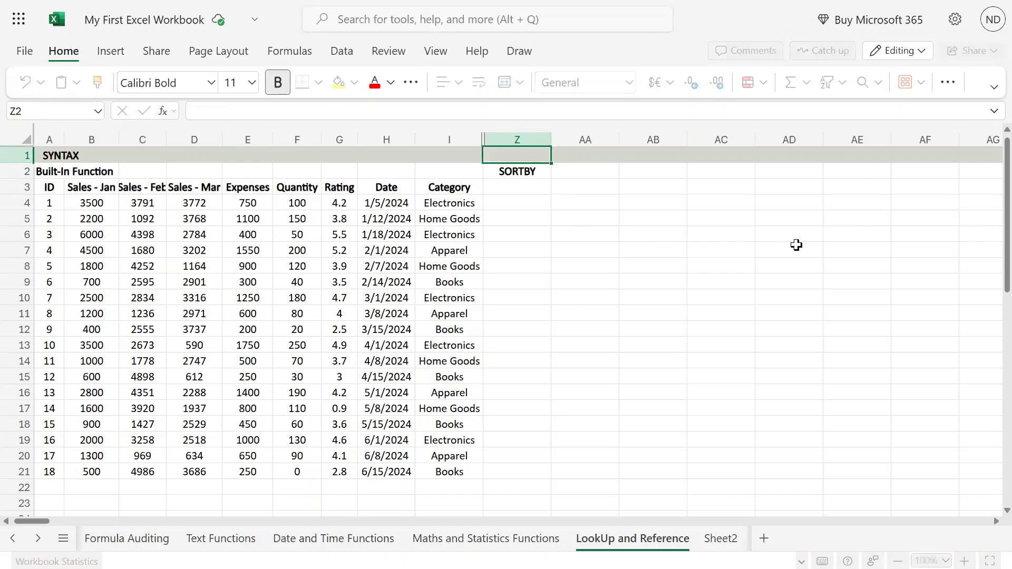
key("Up")
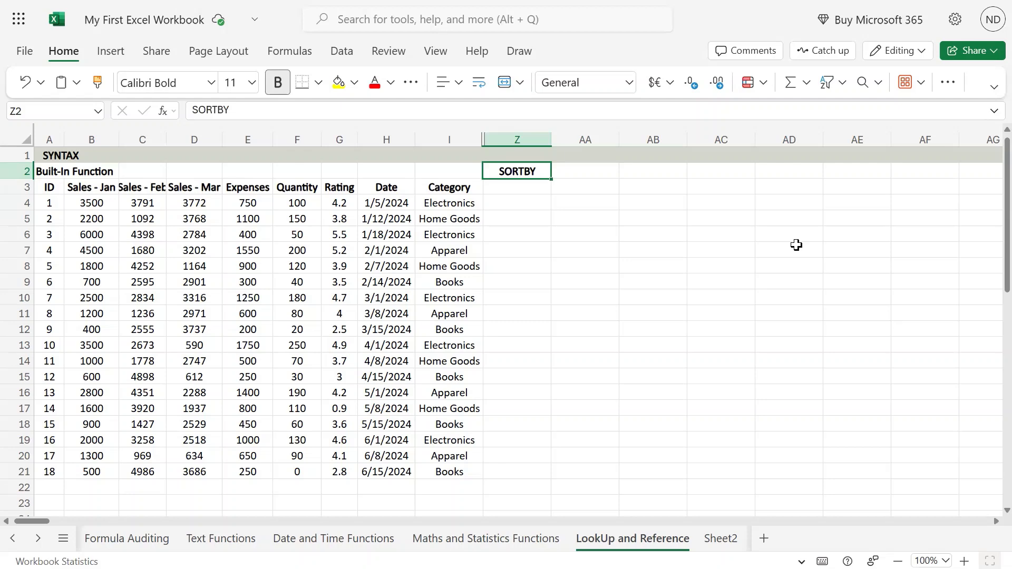
Step: Begin a syntax note in cell Z1 with the text "SORTBY(array, byarr1"
key("Up")
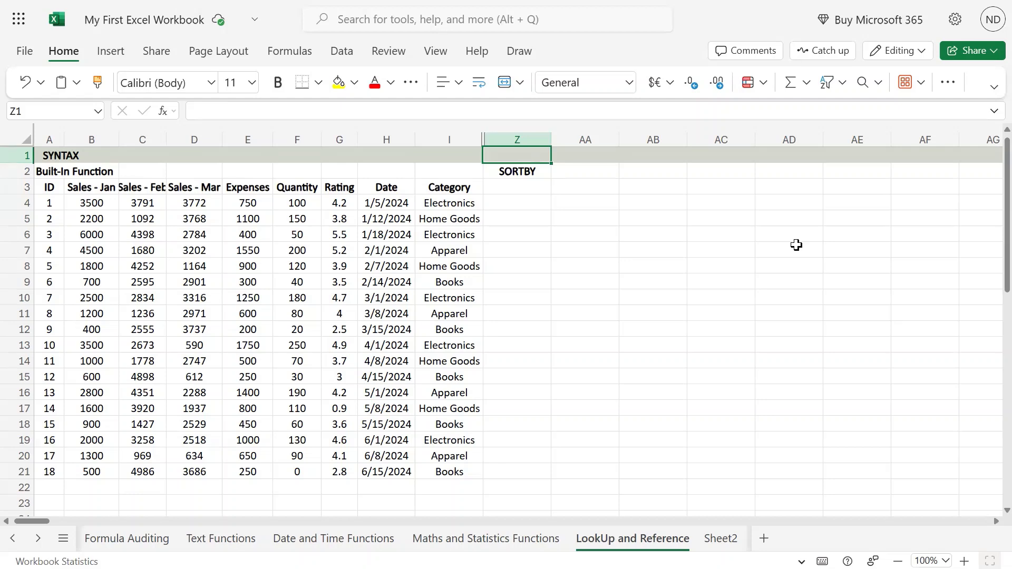
mouse_move(505, 1)
type("sortby")
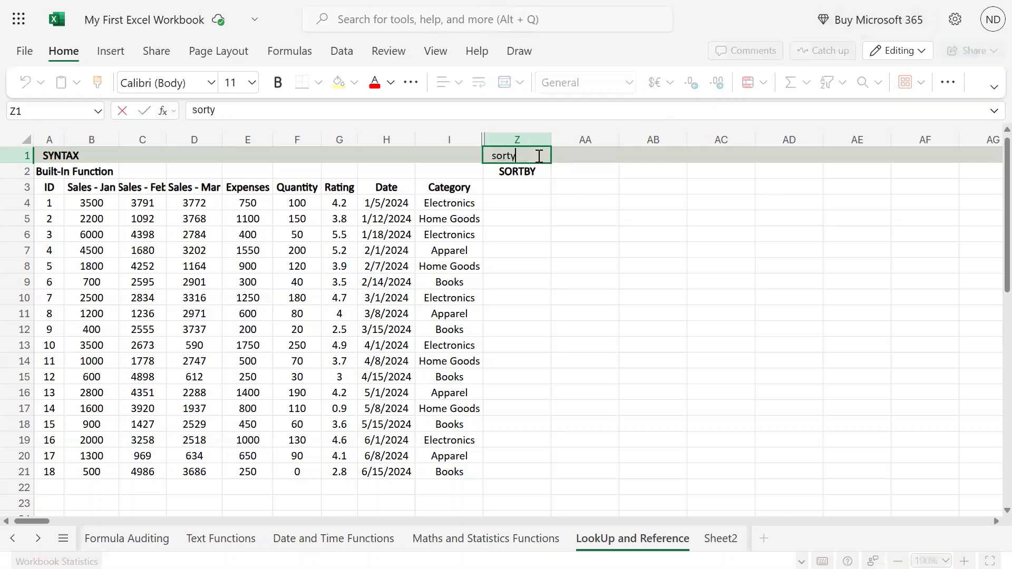
key("BackSpace")
key("BackSpace")
key("BackSpace")
key("BackSpace")
key("BackSpace")
key("BackSpace")
type("SORTBY")
type("(")
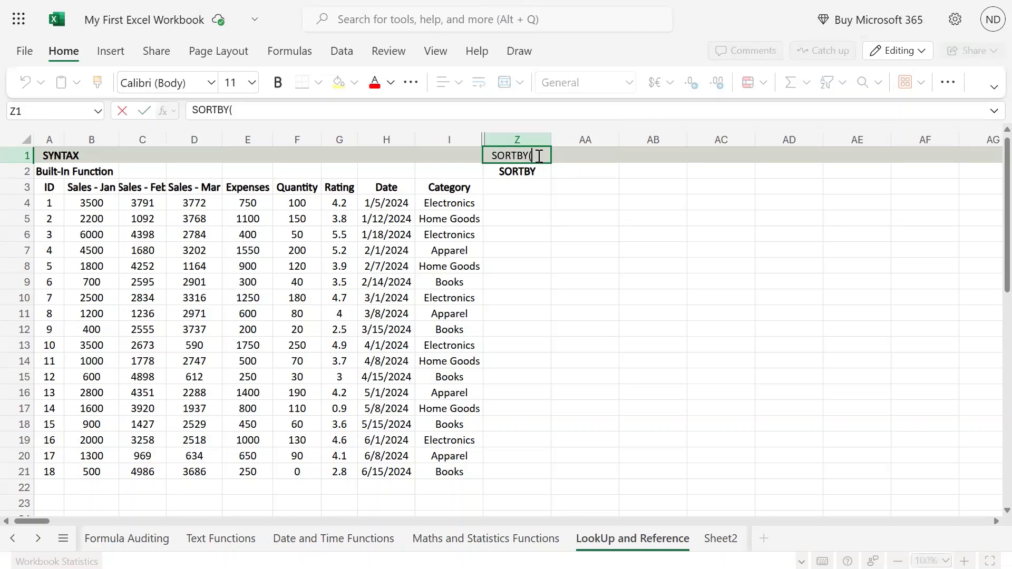
type("ARRA")
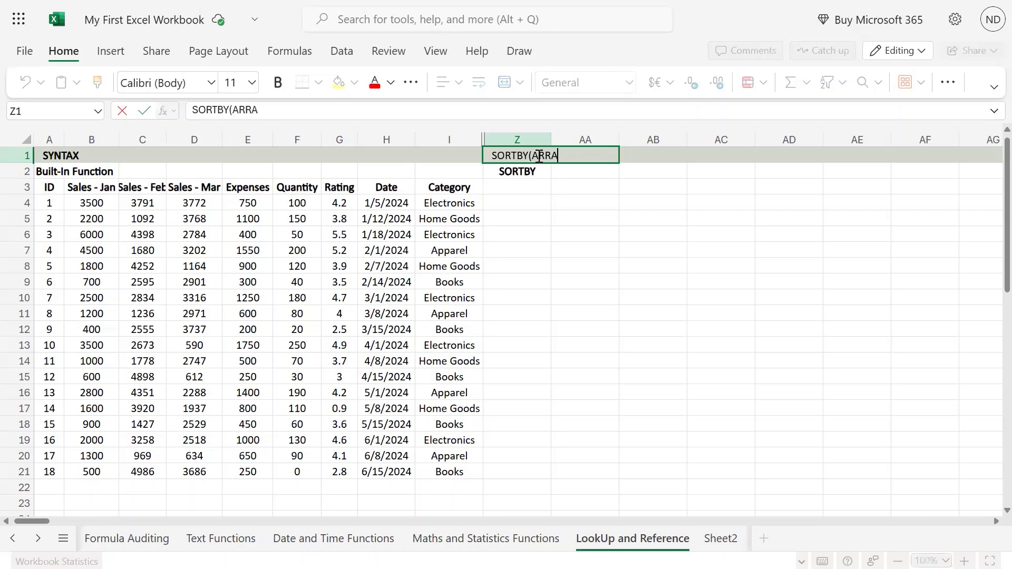
key("BackSpace")
key("BackSpace")
key("BackSpace")
key("BackSpace")
type("array, byarr1")
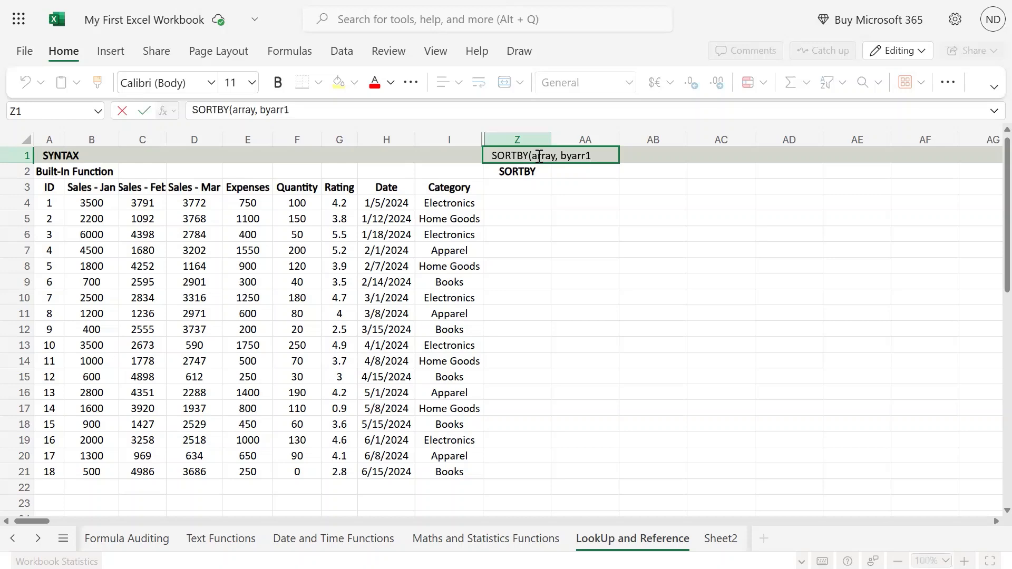
Step: Complete the syntax note in Z1 with the optional arguments so it reads "SORTBY(array, byarr1,[srtord1],[byarr2, srtord2])"
type(",[srtord")
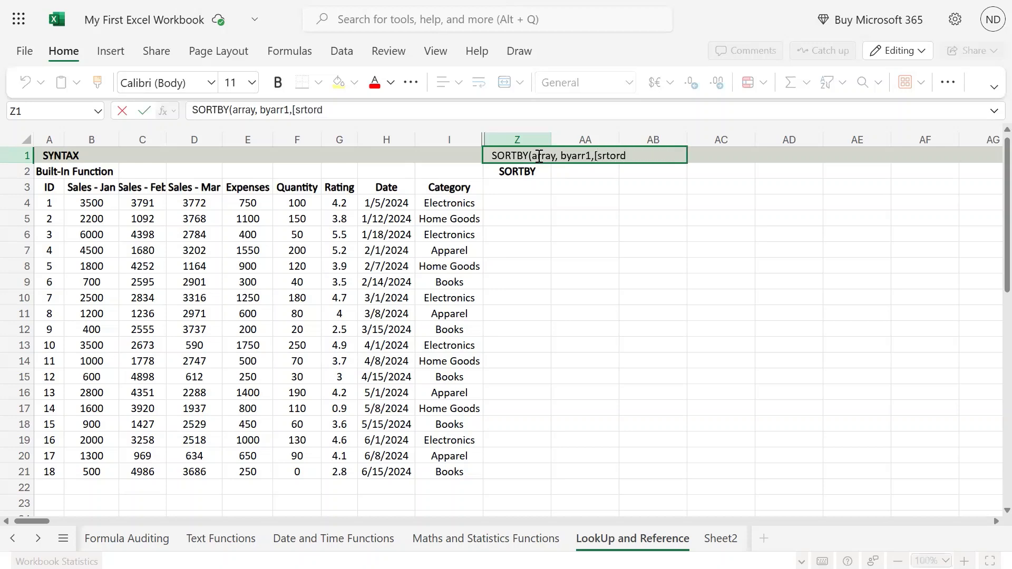
type("1],byarr2")
key("BackSpace")
key("BackSpace")
key("BackSpace")
key("BackSpace")
key("BackSpace")
key("BackSpace")
type("[arr")
key("BackSpace")
key("BackSpace")
key("BackSpace")
type("a")
key("BackSpace")
type("byarr2, srt")
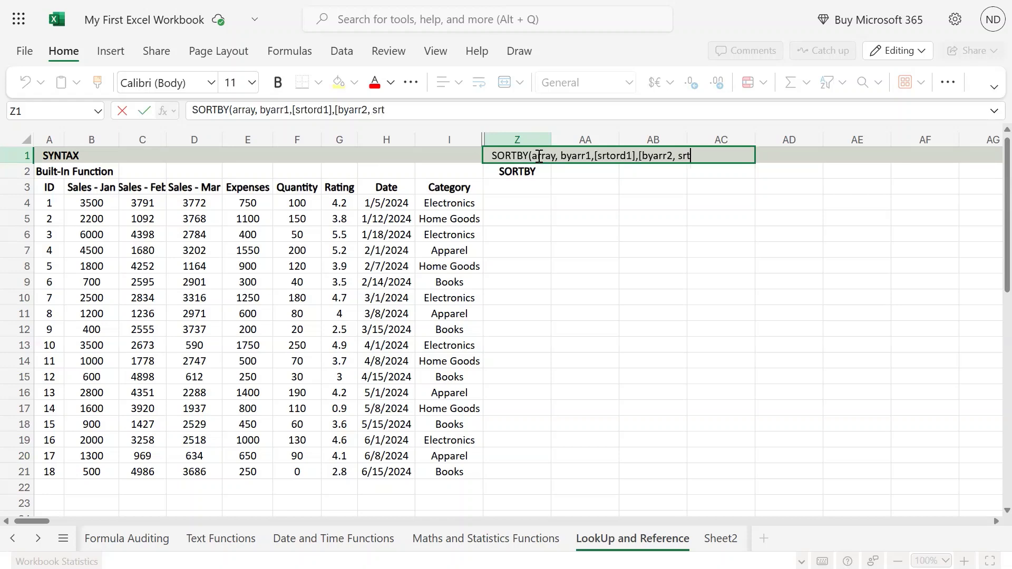
type("ord2])")
key("Tab")
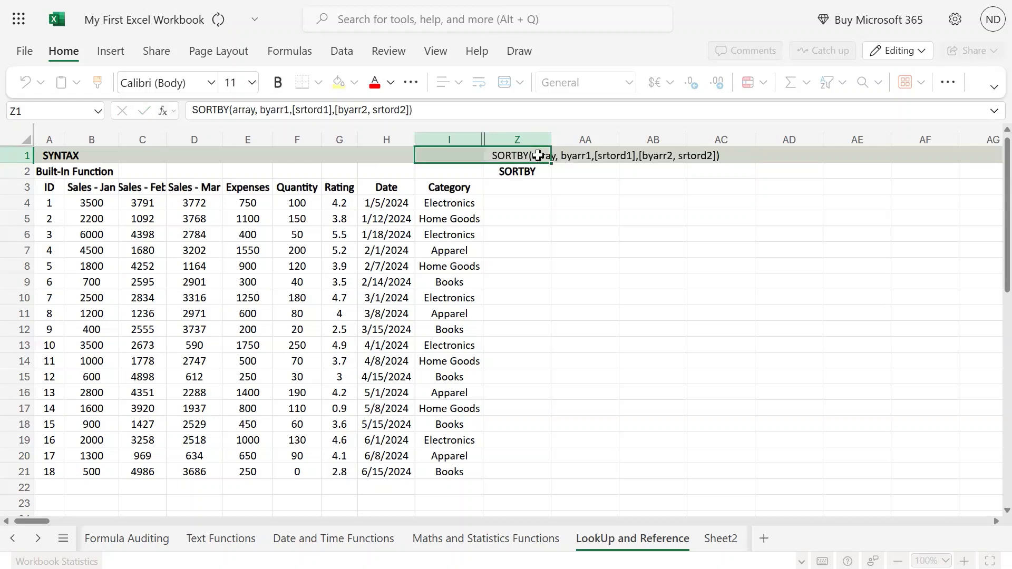
Step: Review the optional second array and sort order arguments within the Z1 syntax note, leaving its text unedited
double_click(537, 155)
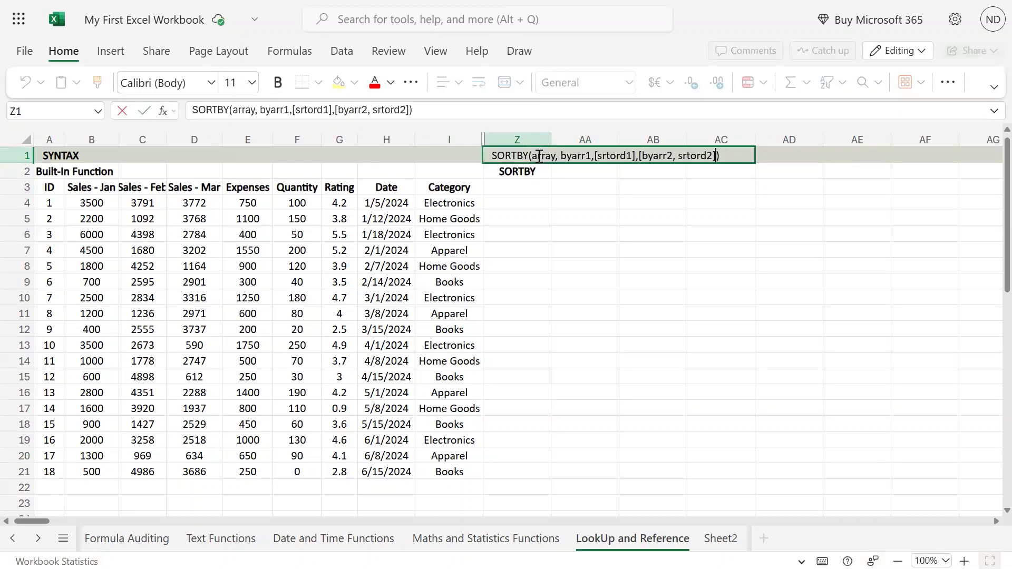
key("Left")
key("Left")
key("Left")
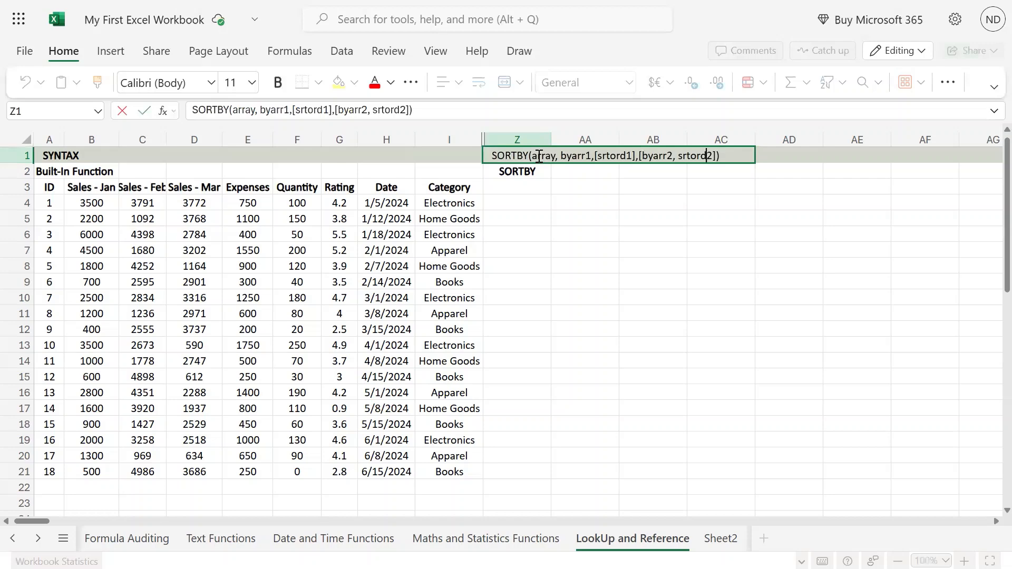
key("Left")
key("Left")
key("Left")
key("shift+Left")
key("shift+Left")
key("shift+Left")
key("shift+Left")
key("shift+Left")
key("shift+Left")
key("shift+Left")
key("shift+Left")
key("shift+Left")
key("shift+Left")
key("shift+Left")
key("shift+Left")
key("shift+Left")
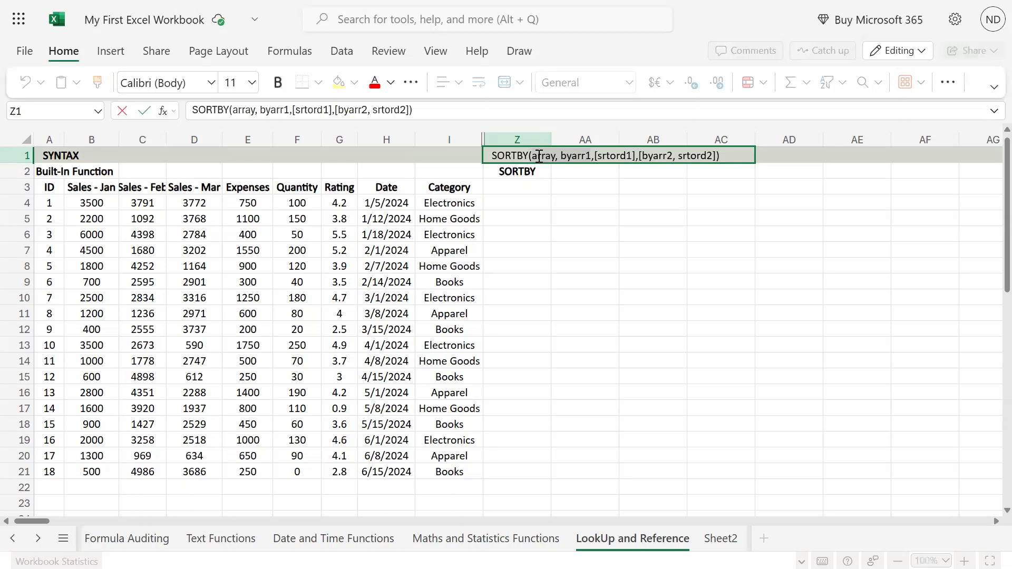
key("Return")
key("Return")
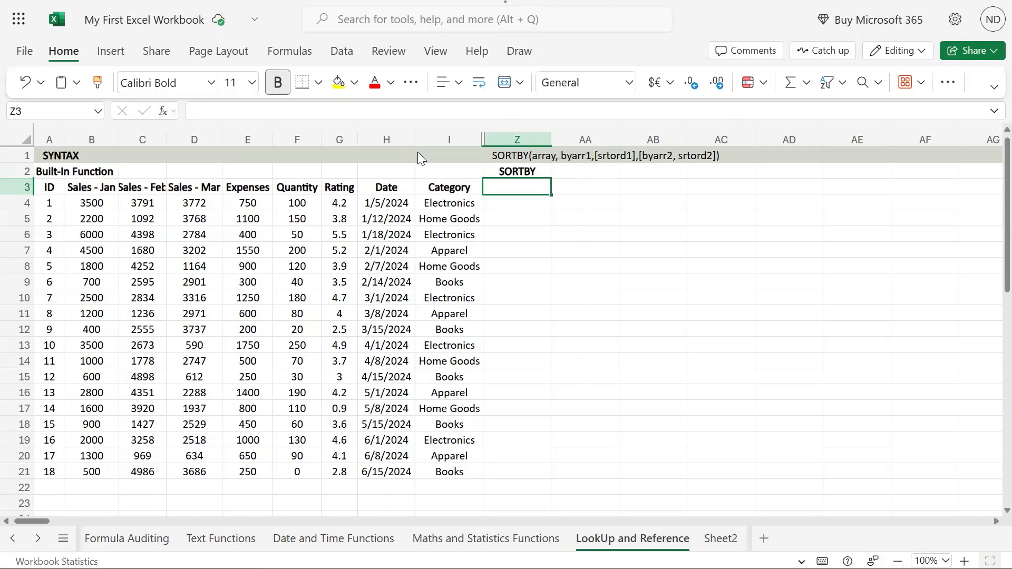
Step: Start a SORTBY formula in cell Z4 with the data range A4:I21 as its array
key("Down")
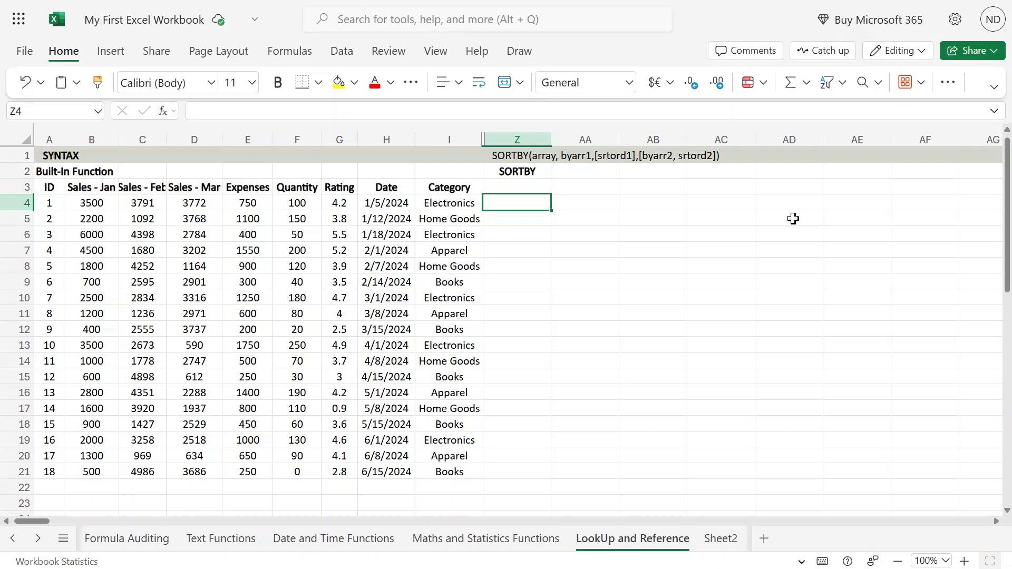
key("Up")
key("Down")
type("=")
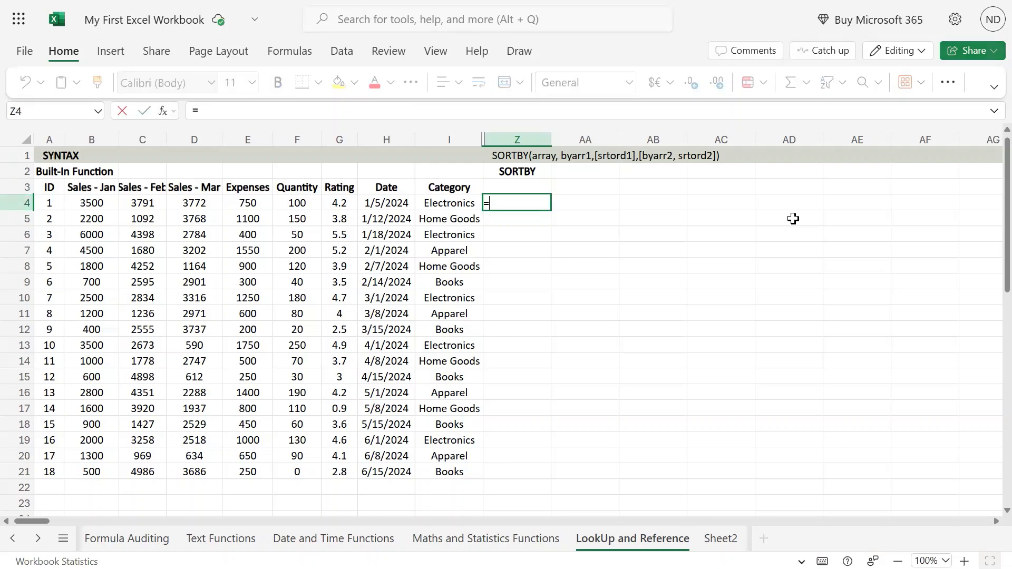
type("sortby")
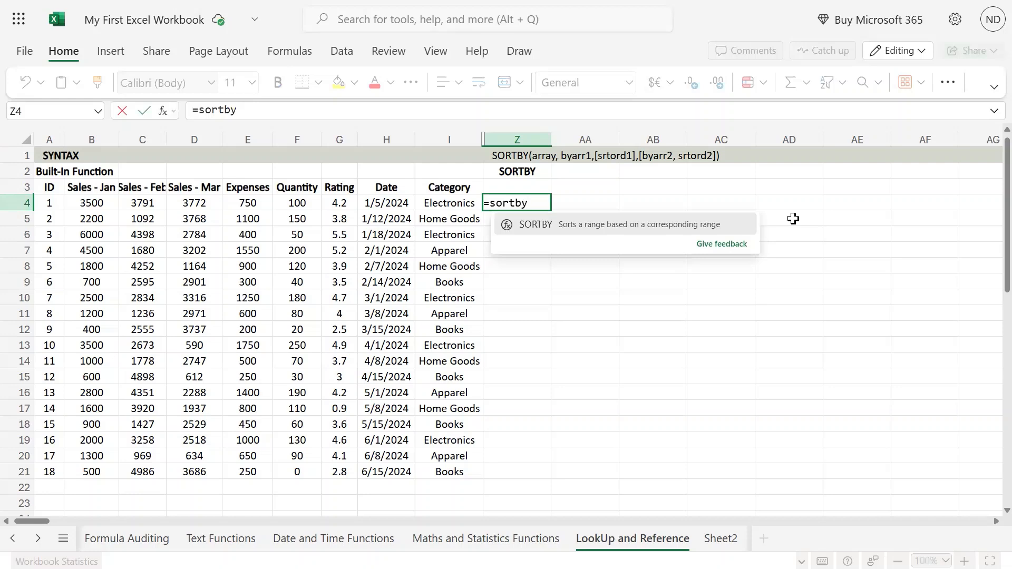
type("(")
key("Left")
key("Left")
key("Left")
key("Left")
key("Left")
key("Left")
key("Left")
key("Left")
key("Left")
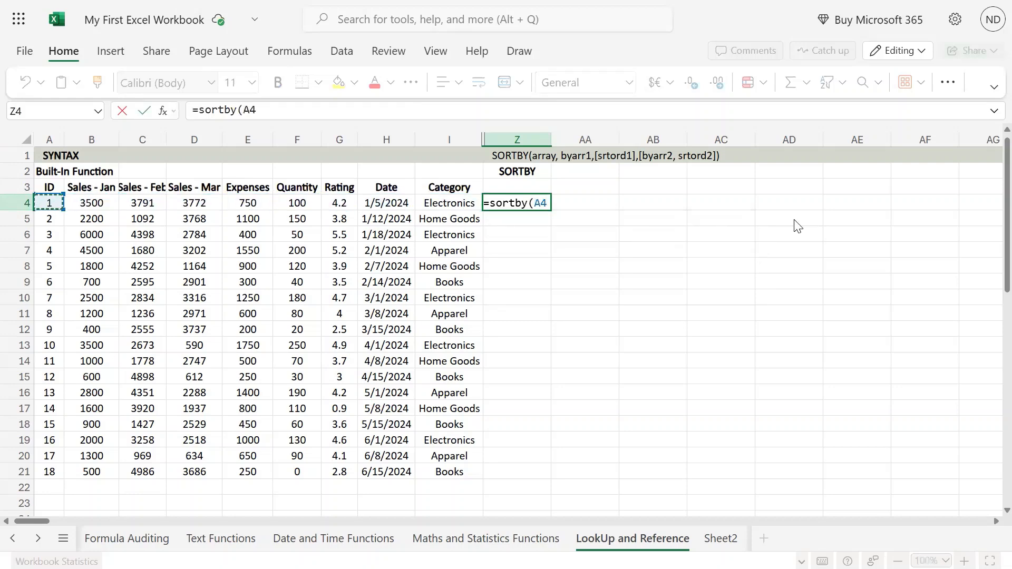
key("ctrl+shift+Right")
key("ctrl+shift+Down")
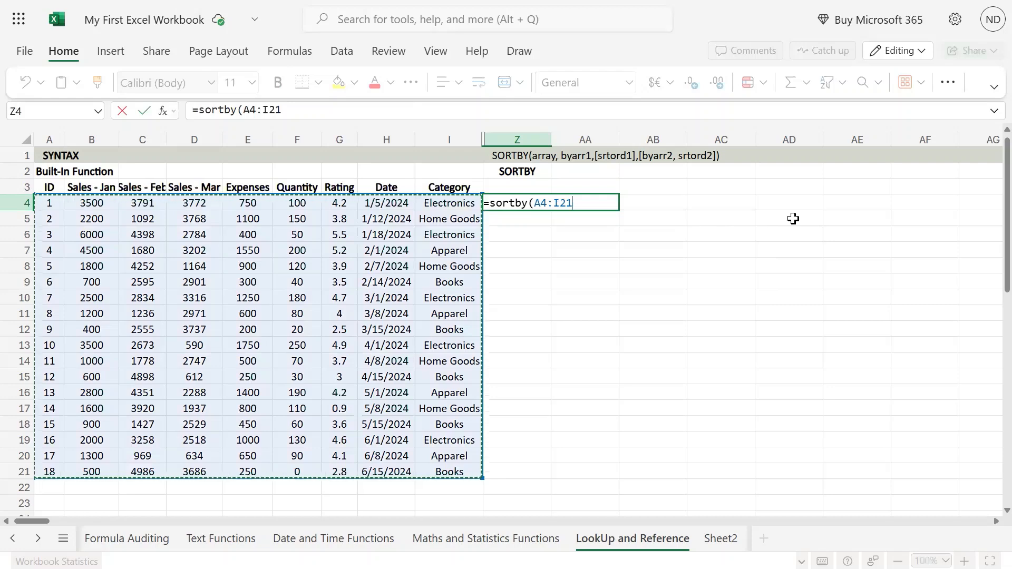
Step: Complete the Z4 formula with the Rating column as sort key: =SORTBY(A4:I21,G4:G21)
type(",")
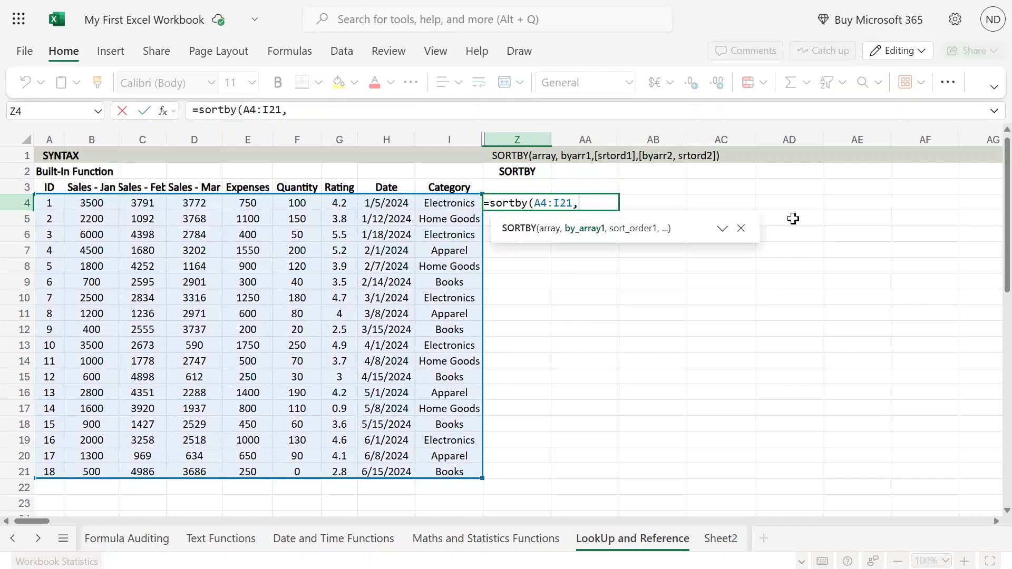
key("Left")
key("Left")
key("Left")
key("Left")
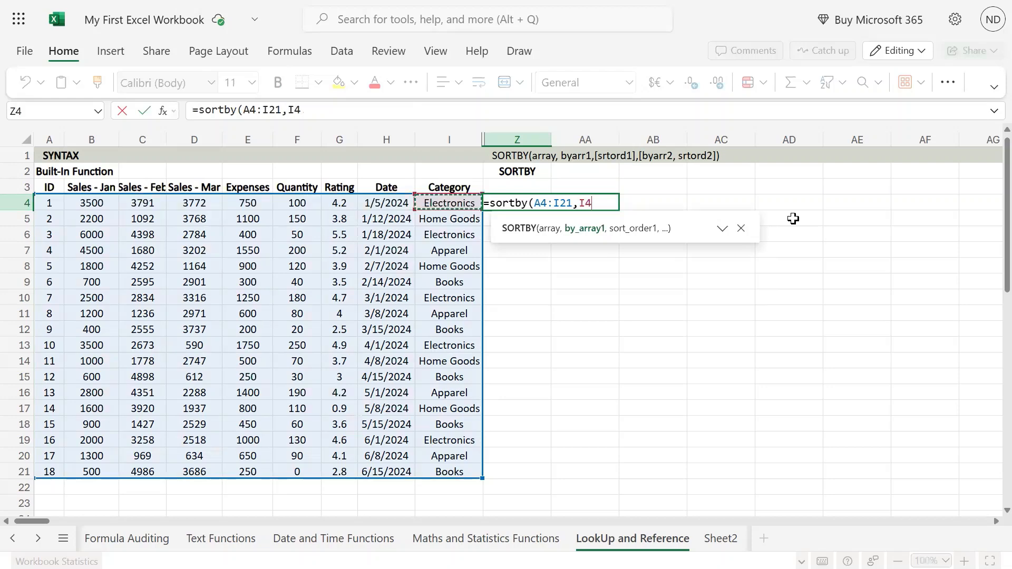
key("Right")
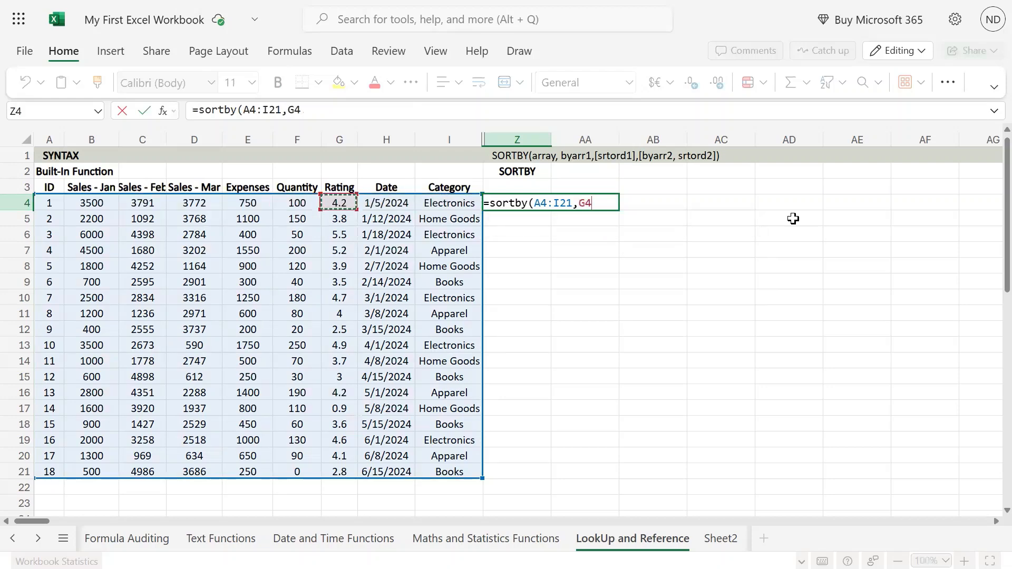
key("shift+Down")
key("ctrl+shift+Down")
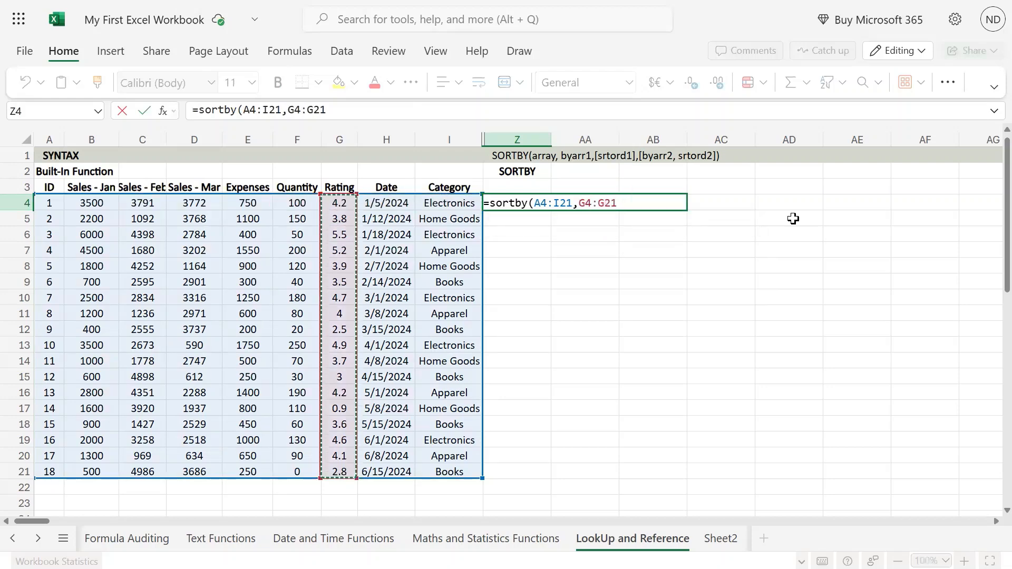
type(")")
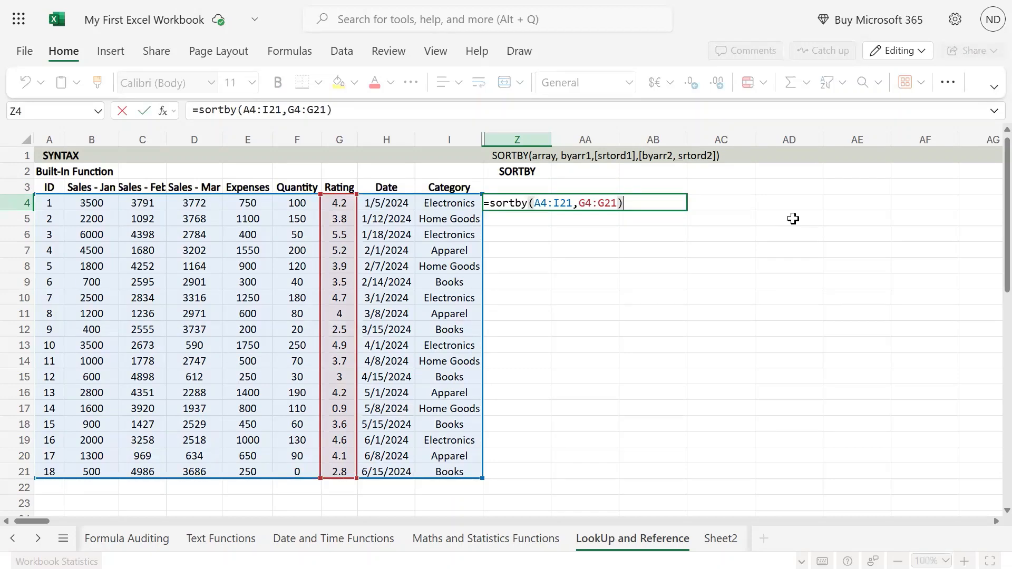
key("Return")
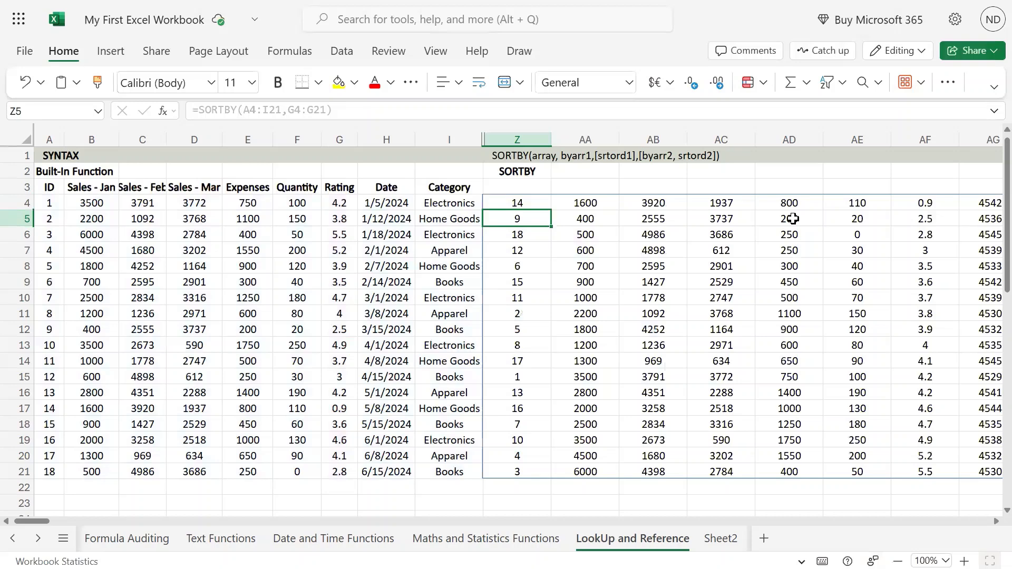
Step: Check the order of the ratings in column AF of the sorted output
key("Up")
key("Right")
key("Right")
key("Right")
key("Right")
key("Right")
key("Right")
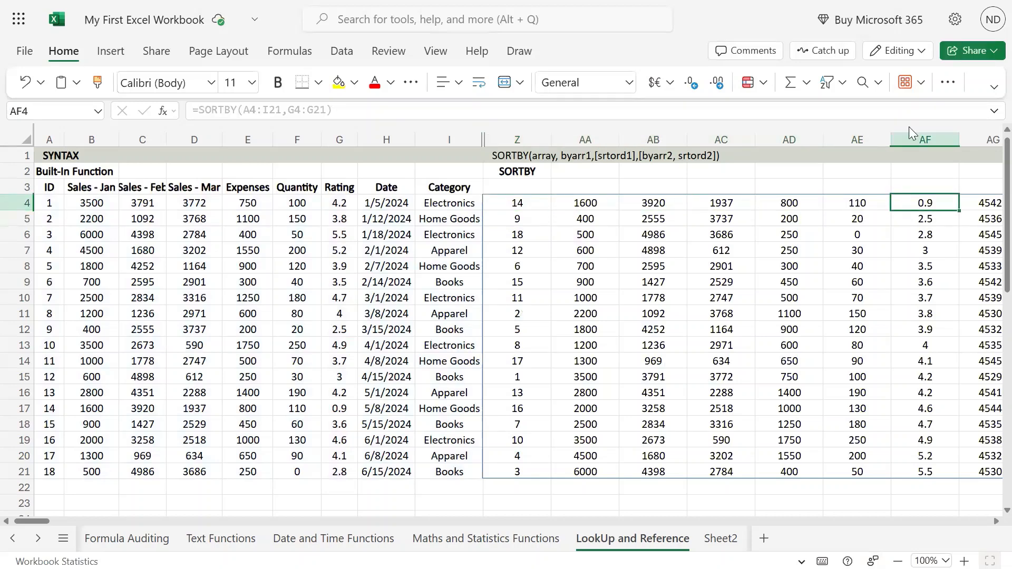
left_click_drag(927, 204, 922, 453)
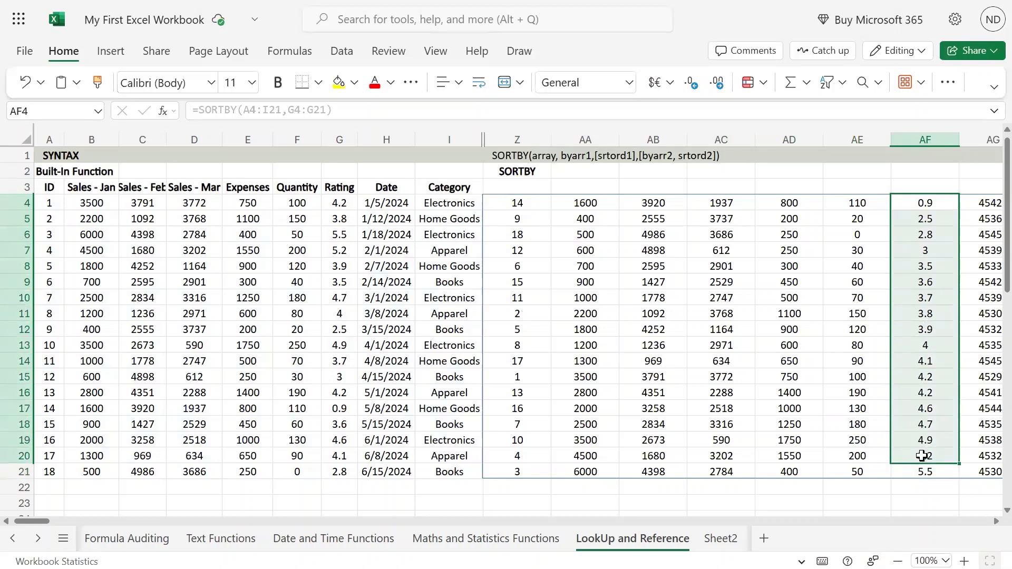
Step: Add descending order to the SORTBY formula in Z4, making it =SORTBY(A4:I21,G4:G21,-1)
left_click(537, 201)
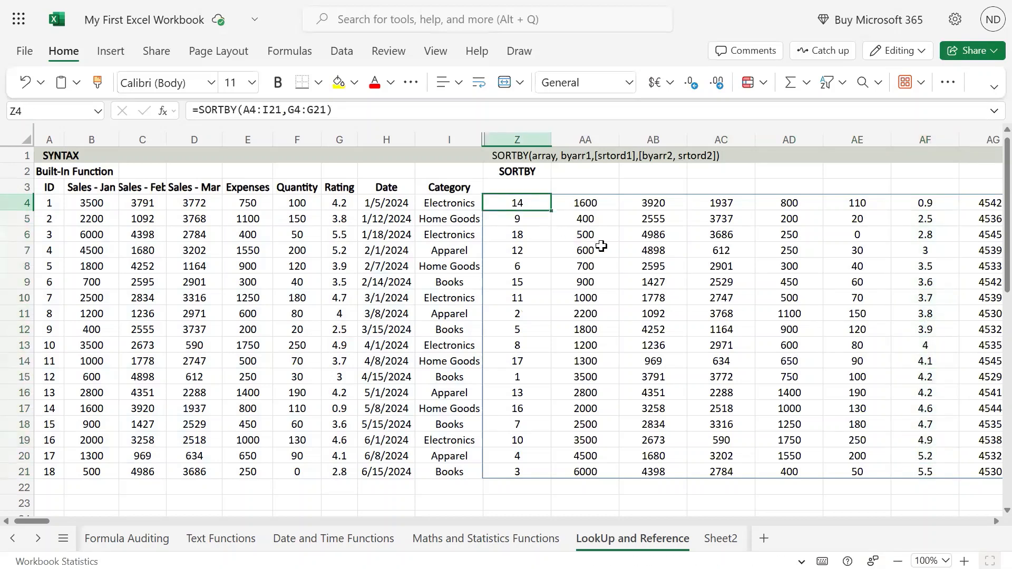
key("F2")
key("Left")
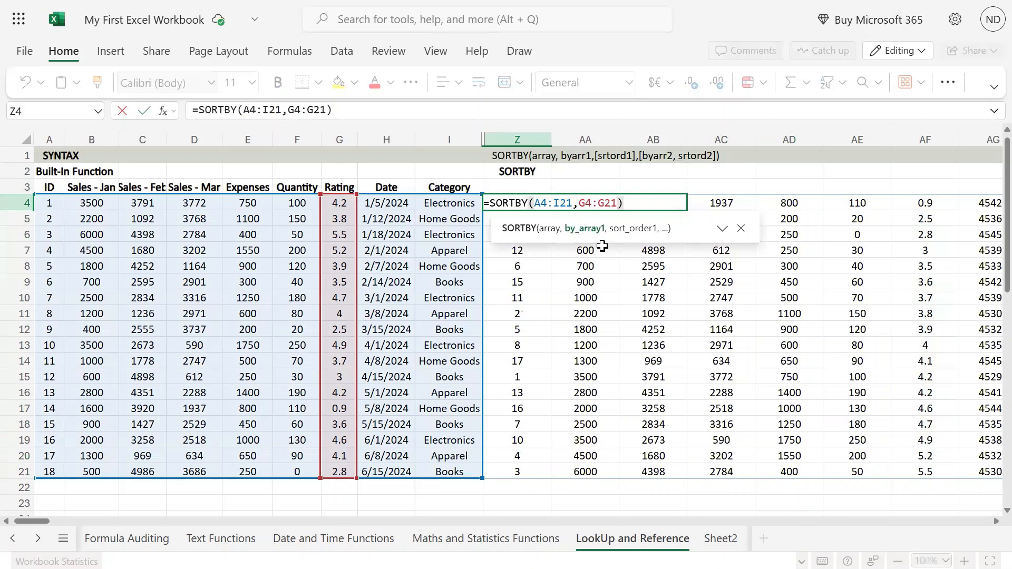
type(",")
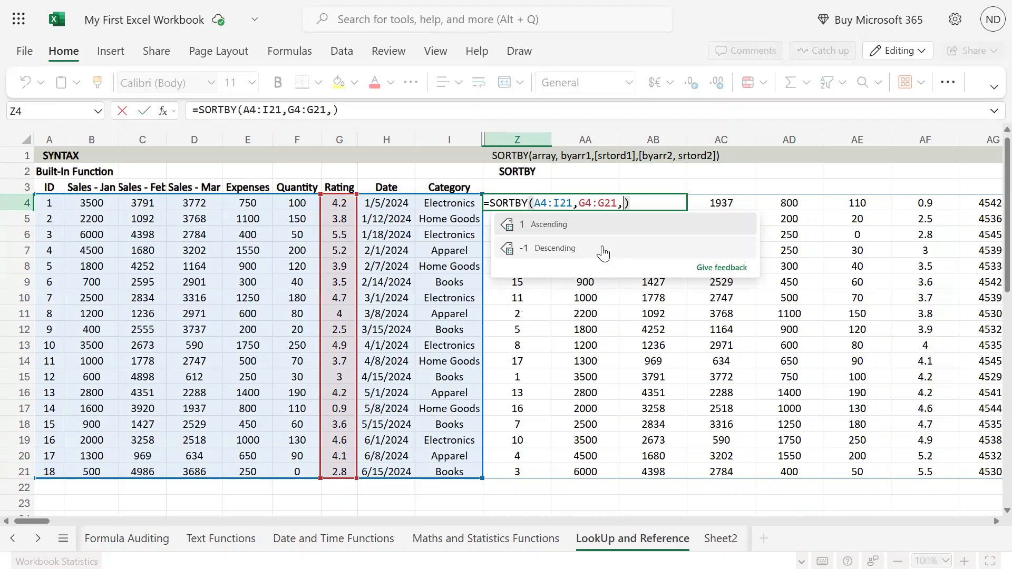
type("-1")
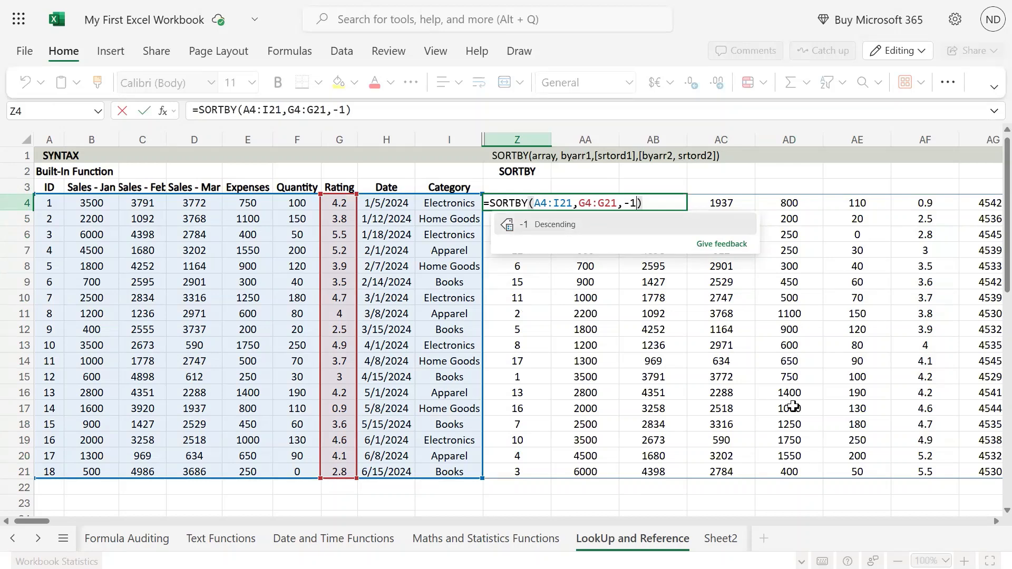
key("Return")
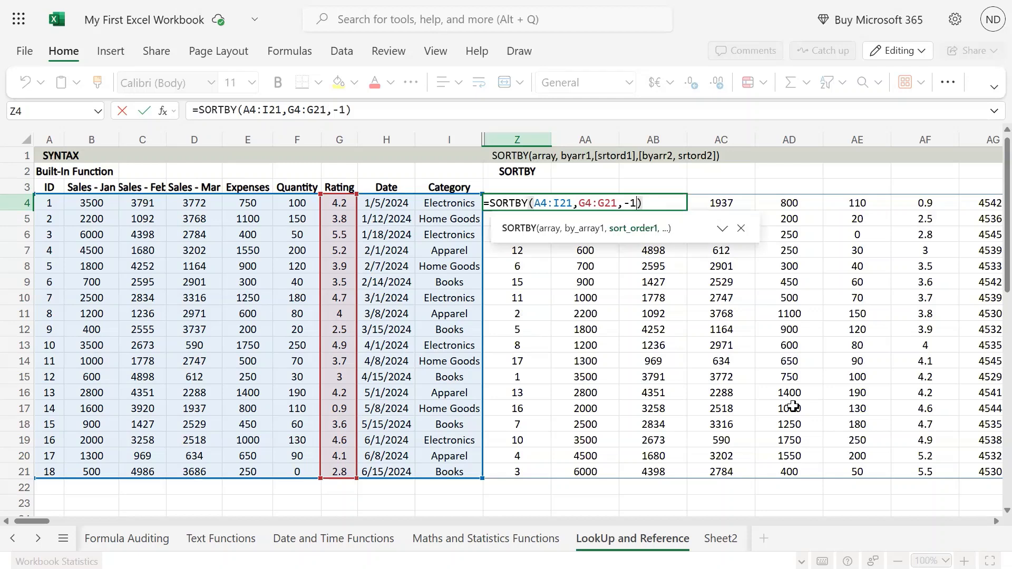
key("Return")
Step: Check the order of the ratings in AF4:AF21 after the descending sort
key("Up")
key("Right")
key("Right")
key("Right")
key("Right")
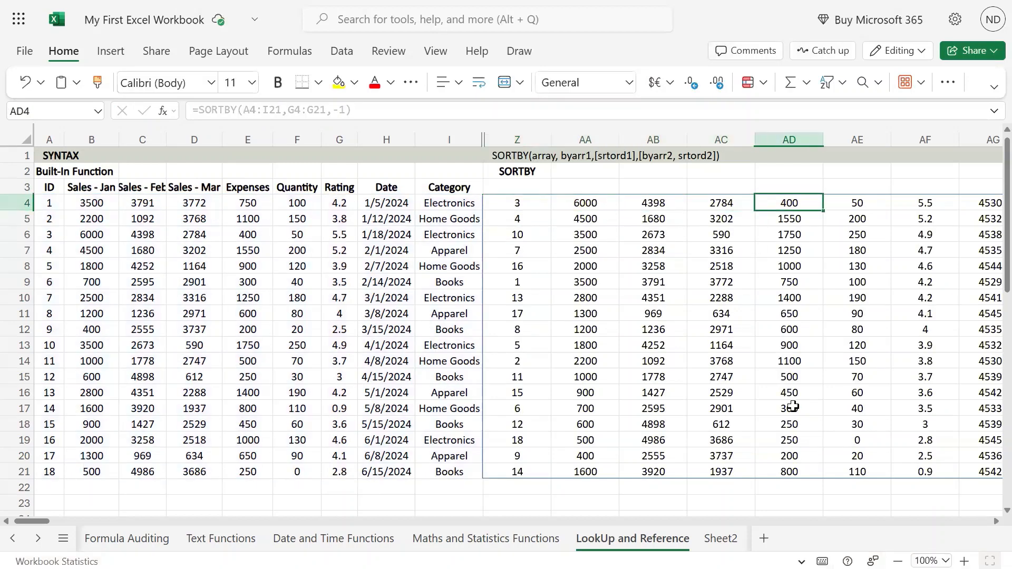
key("Right")
key("Right")
key("ctrl+shift+Down")
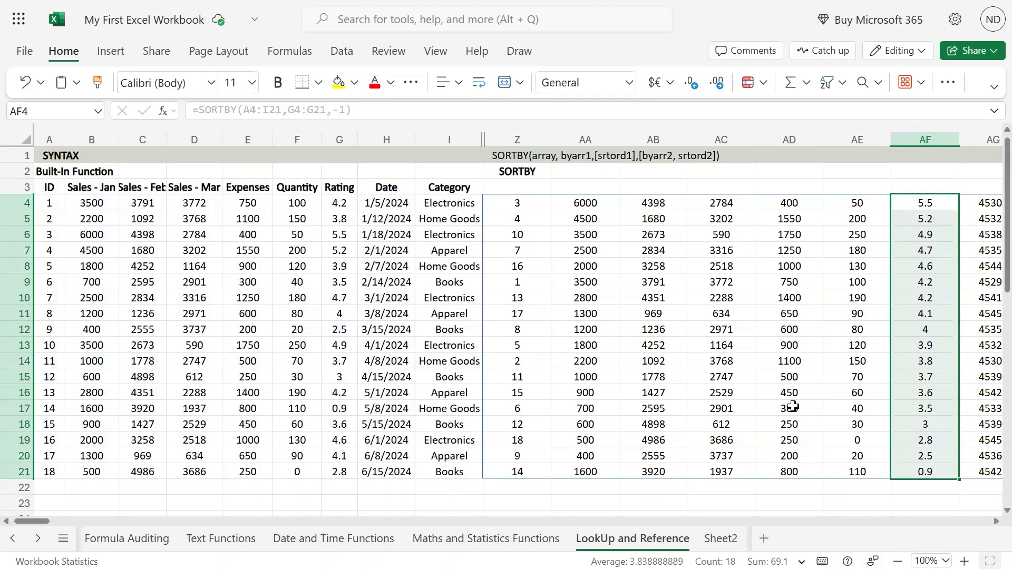
key("Left")
key("Left")
key("Left")
key("Left")
key("Left")
key("Left")
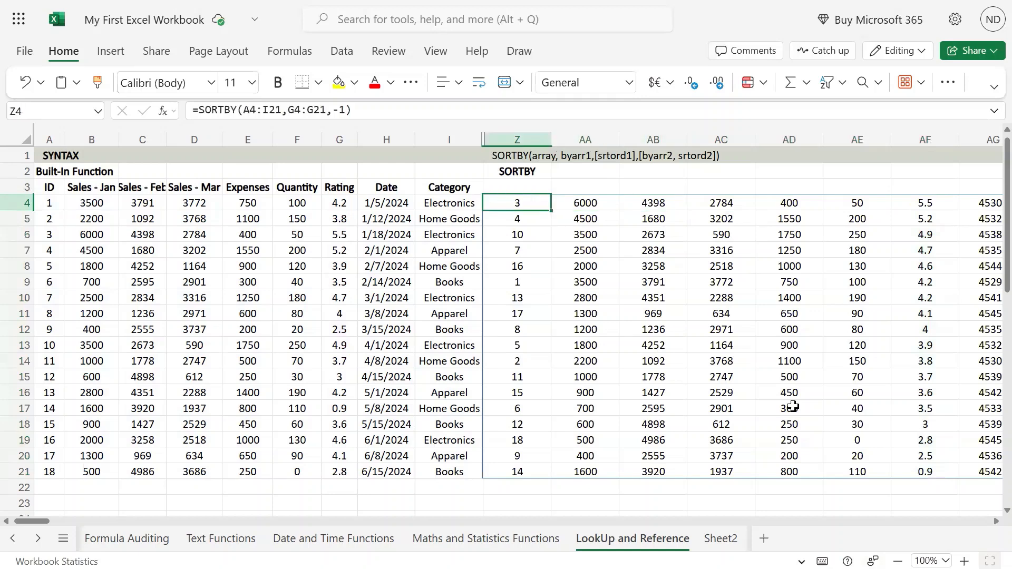
key("F2")
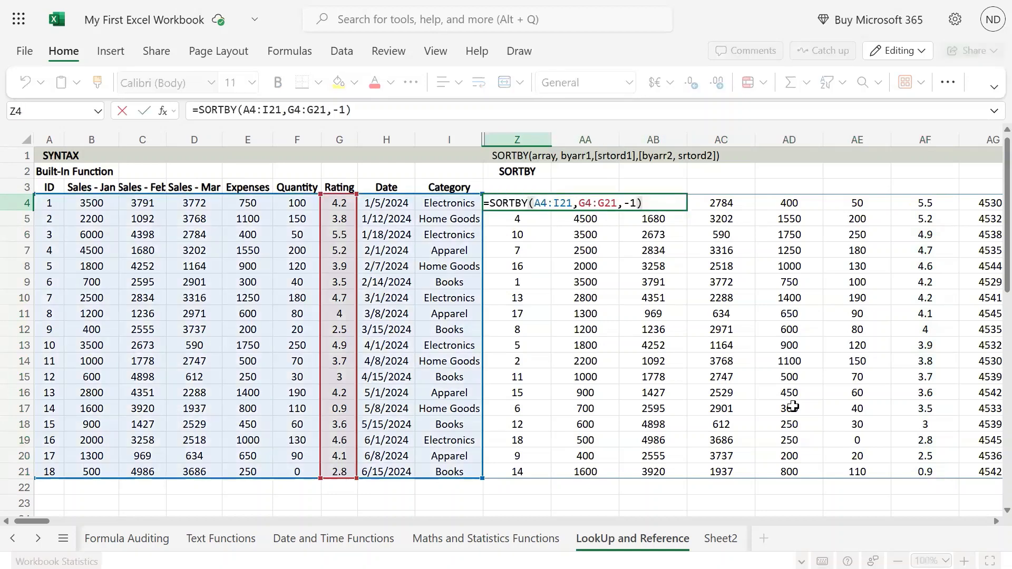
key("Escape")
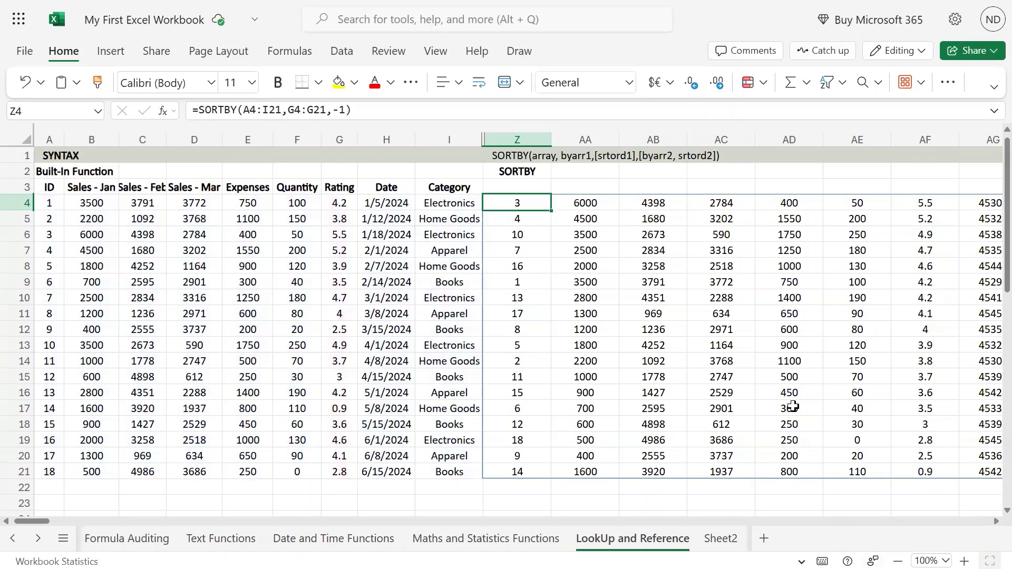
key("F2")
key("Left")
key("Left")
key("Left")
key("Left")
key("Left")
key("Left")
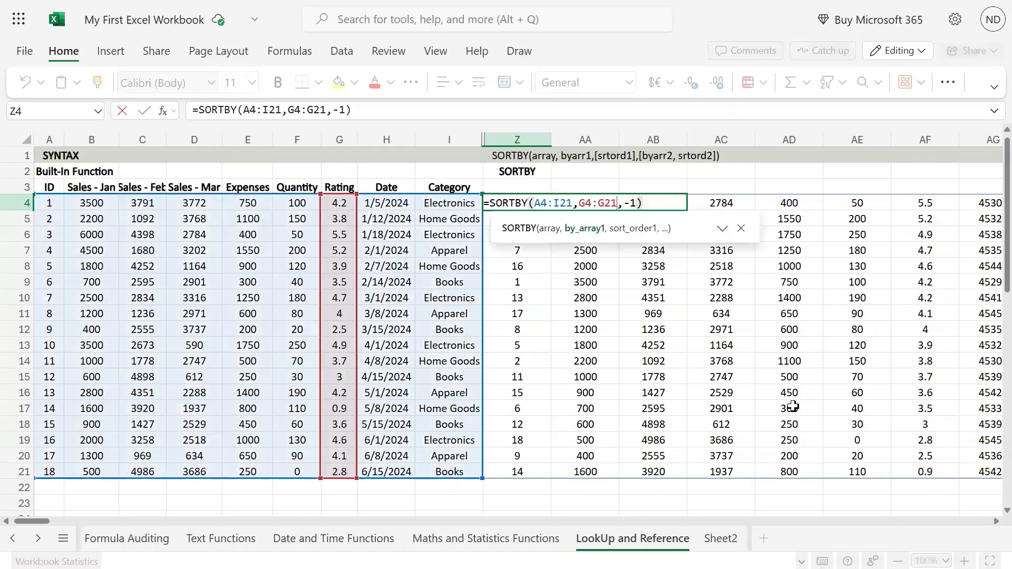
key("Right")
key("Escape")
key("Escape")
Step: Review the entries of the Category column in I4:I21 of the source table
key("Left")
key("ctrl+shift+Down")
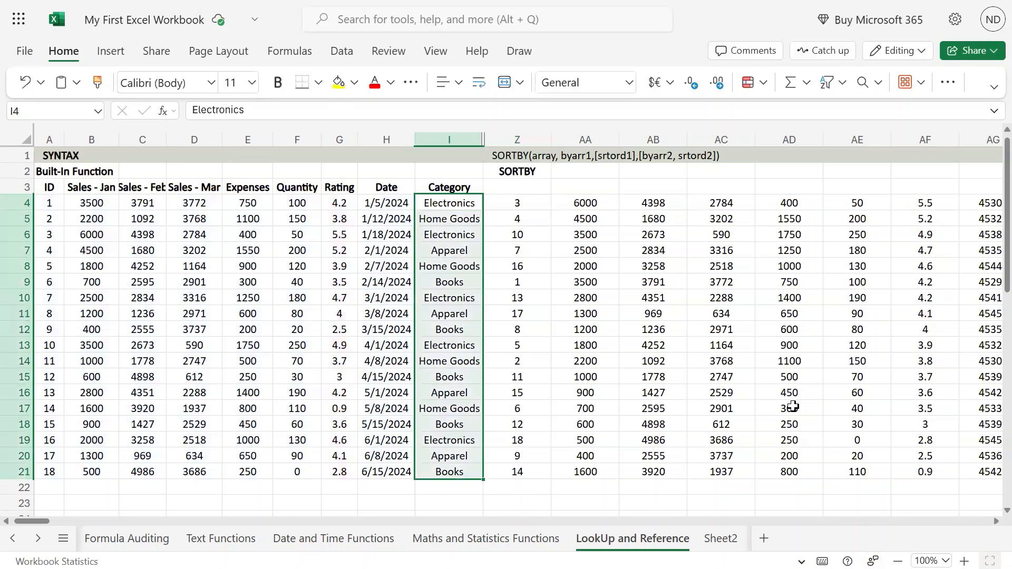
key("Down")
key("Up")
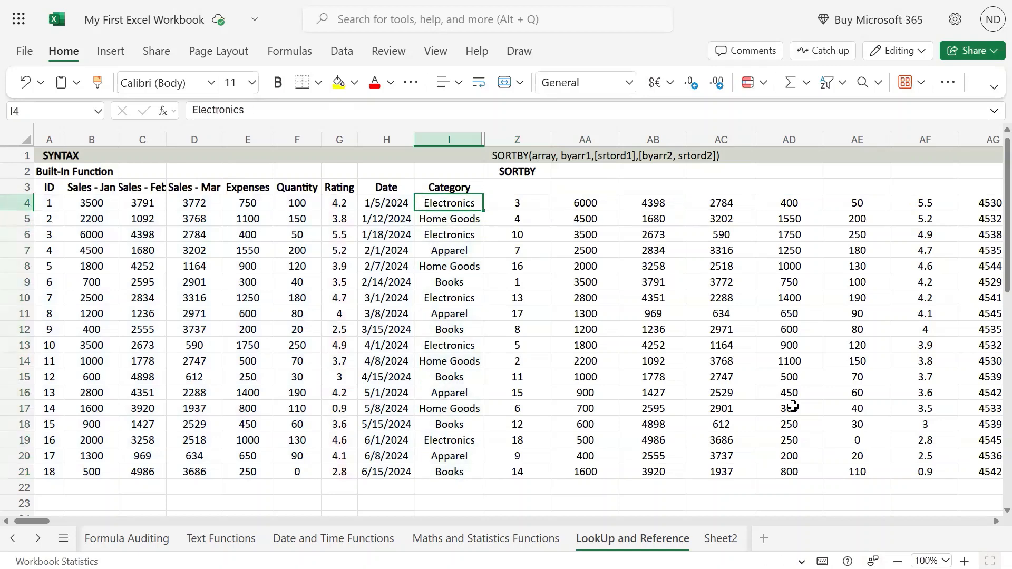
key("ctrl+shift+Down")
key("Up")
key("Down")
key("ctrl+shift+Down")
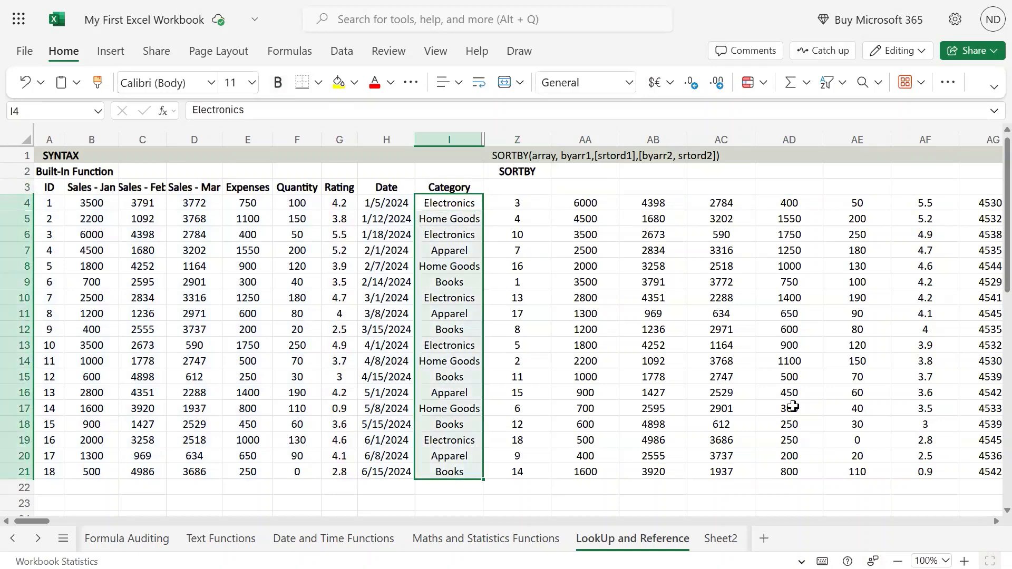
key("Down")
key("Down")
key("Down")
key("Up")
key("Up")
key("Up")
Step: Change the sort key in the Z4 SORTBY formula to the Category range I4:I21
key("Right")
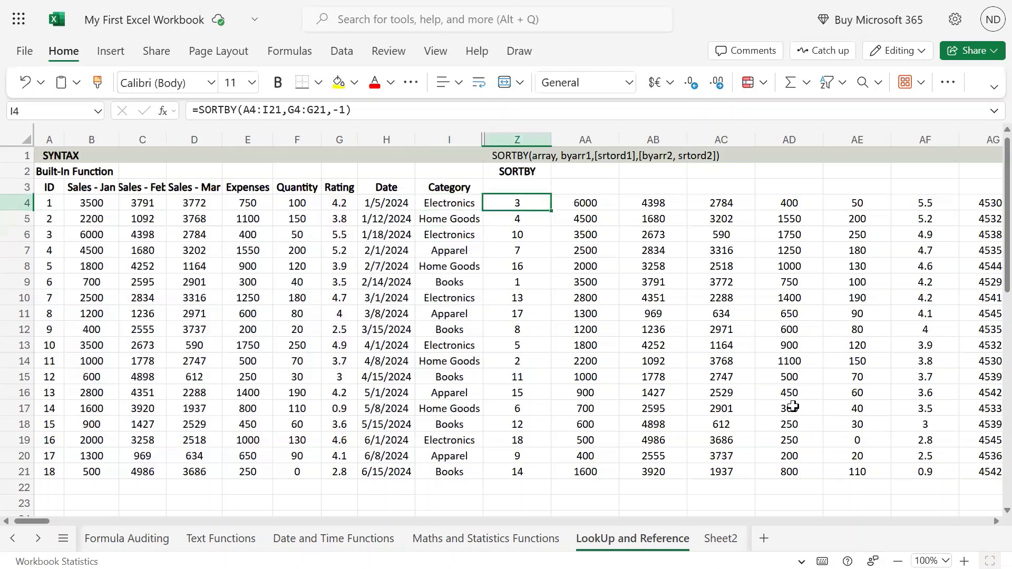
key("F2")
key("Left")
key("Left")
key("Left")
key("Left")
key("Left")
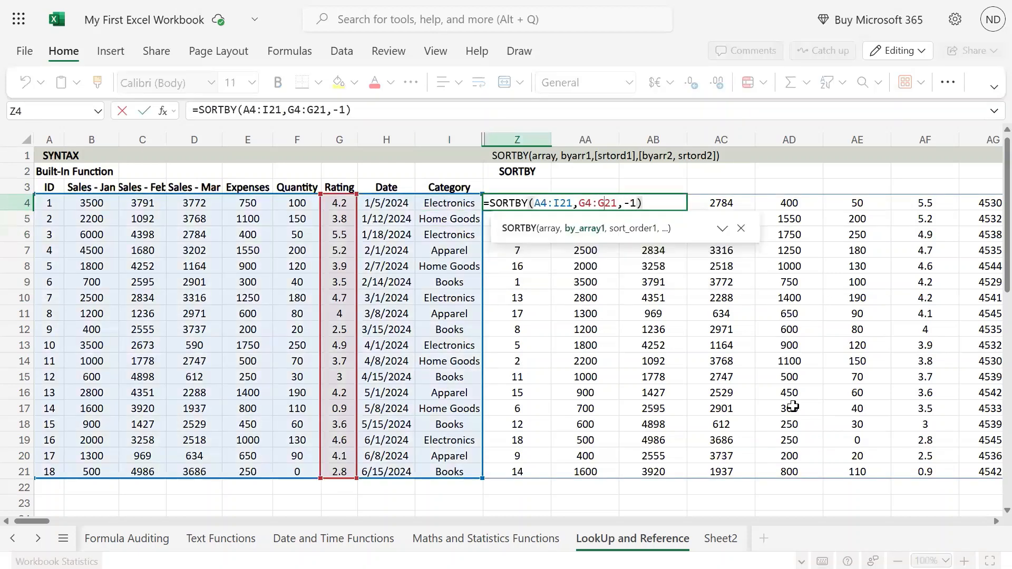
key("BackSpace")
type("I")
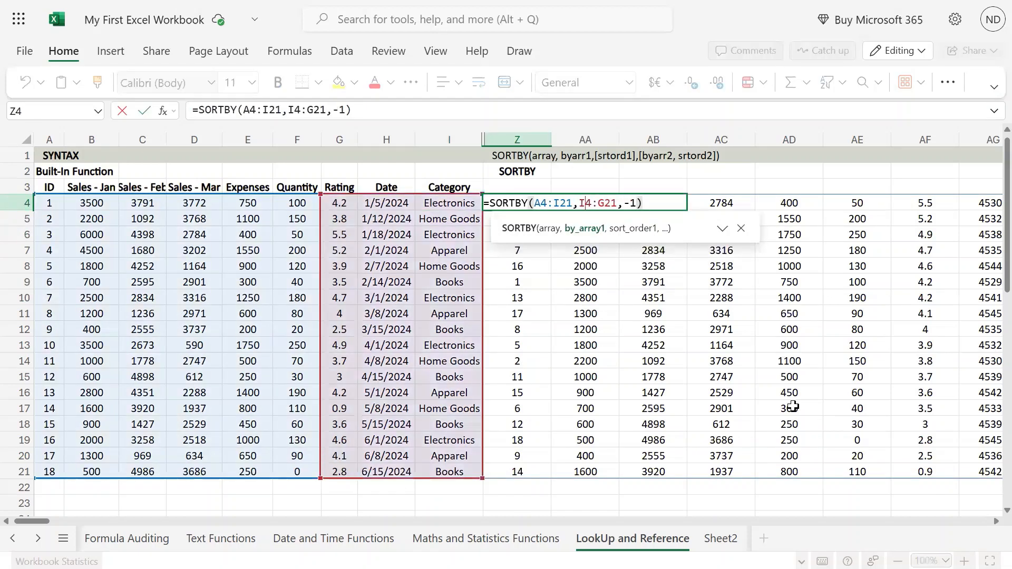
key("BackSpace")
type("I")
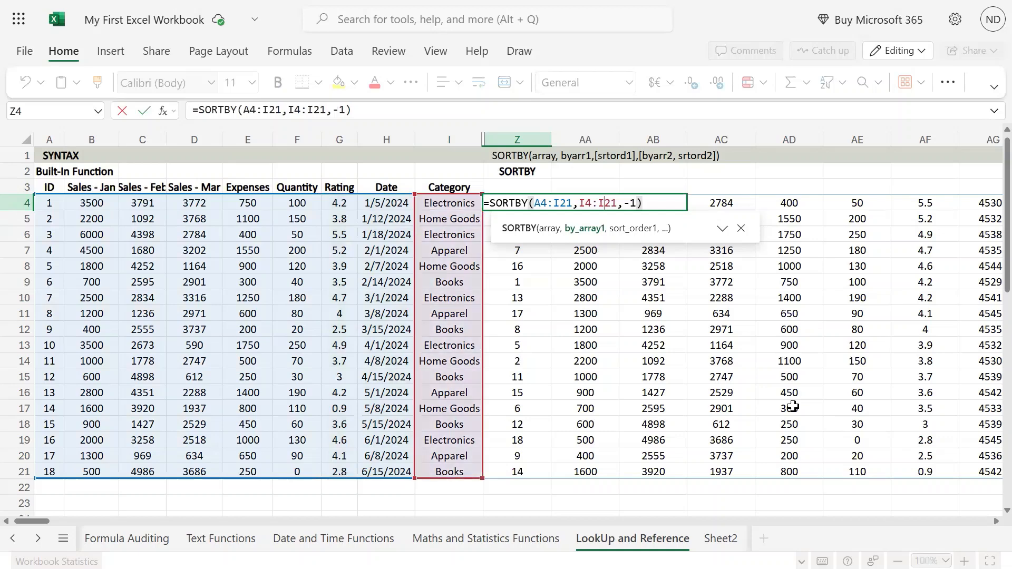
Step: Set the sort order in Z4 to ascending, completing the formula as =SORTBY(A4:I21,I4:I21,1)
key("Right")
key("Right")
key("Right")
key("Right")
key("Left")
key("Delete")
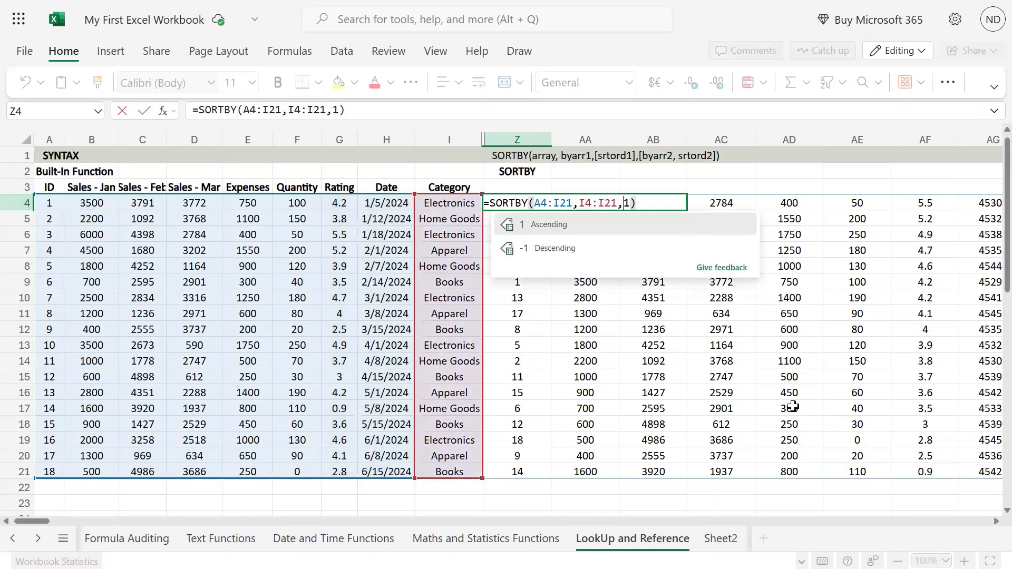
key("Right")
key("Return")
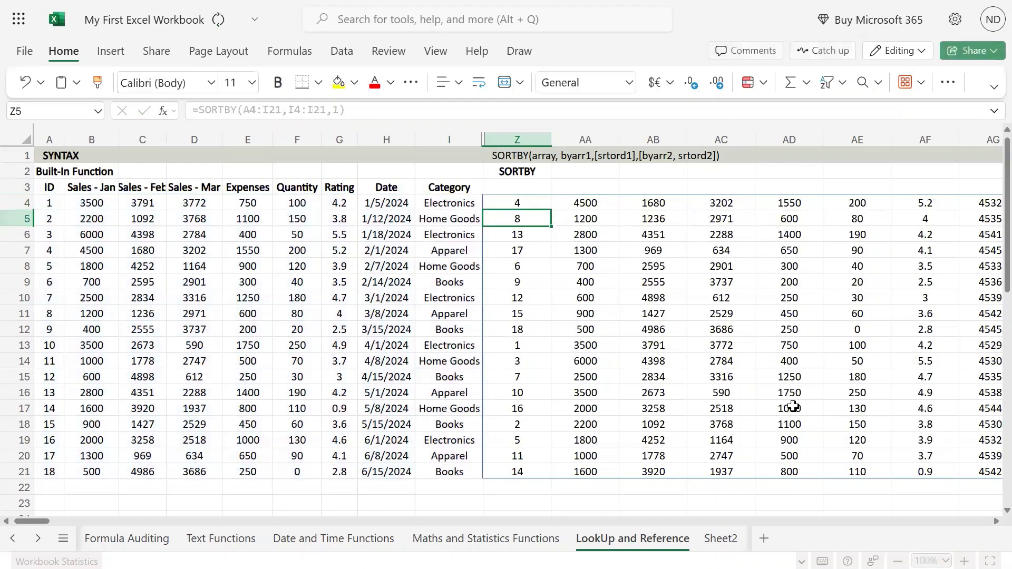
Step: Check how the categories in column AH of the sorted output are ordered and grouped
key("Up")
key("Right")
key("Right")
key("Right")
key("Right")
key("Right")
key("Right")
key("Right")
key("Right")
key("Right")
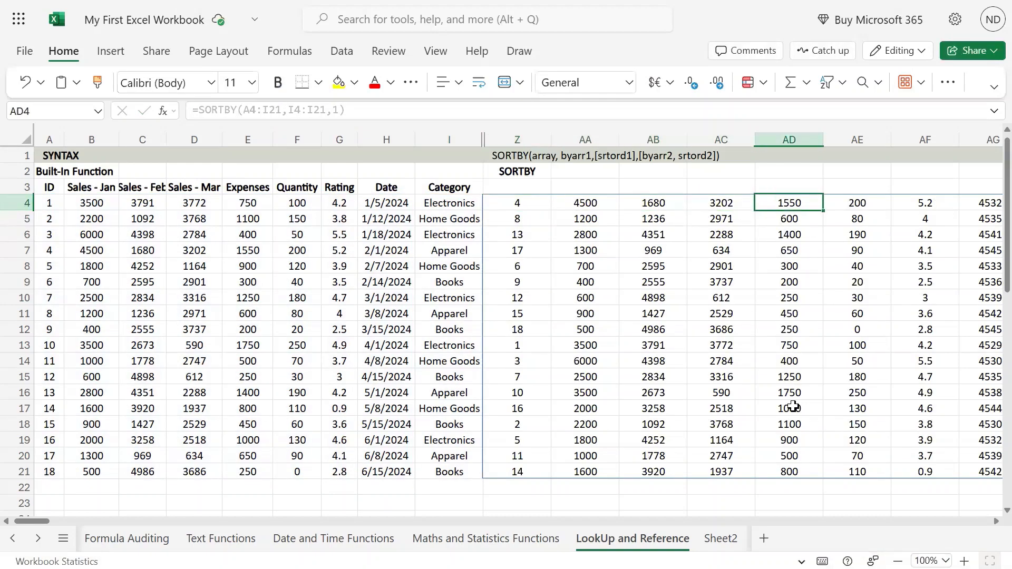
key("Left")
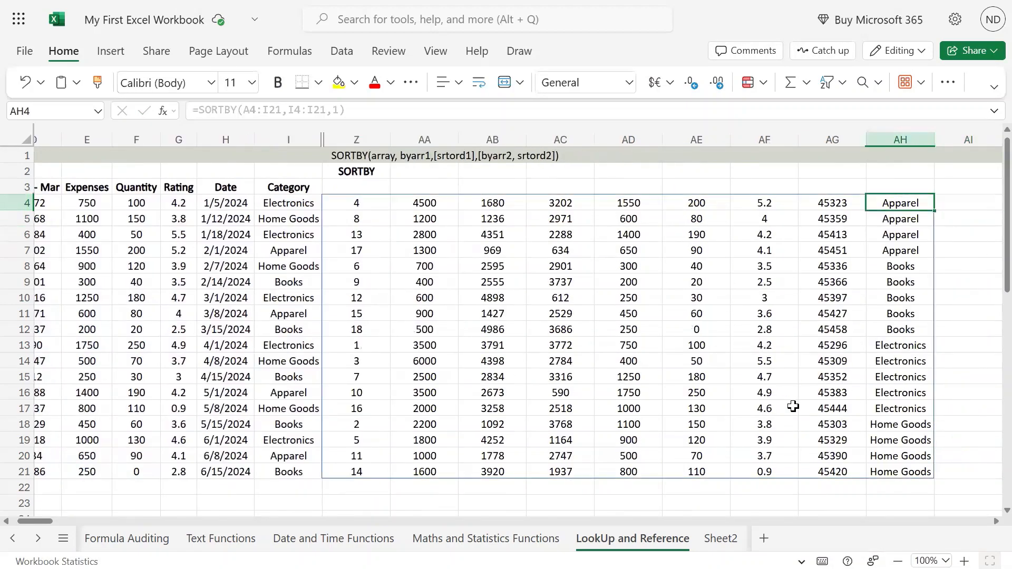
key("shift+Down")
key("shift+Down")
key("shift+Down")
key("shift+Down")
key("shift+Down")
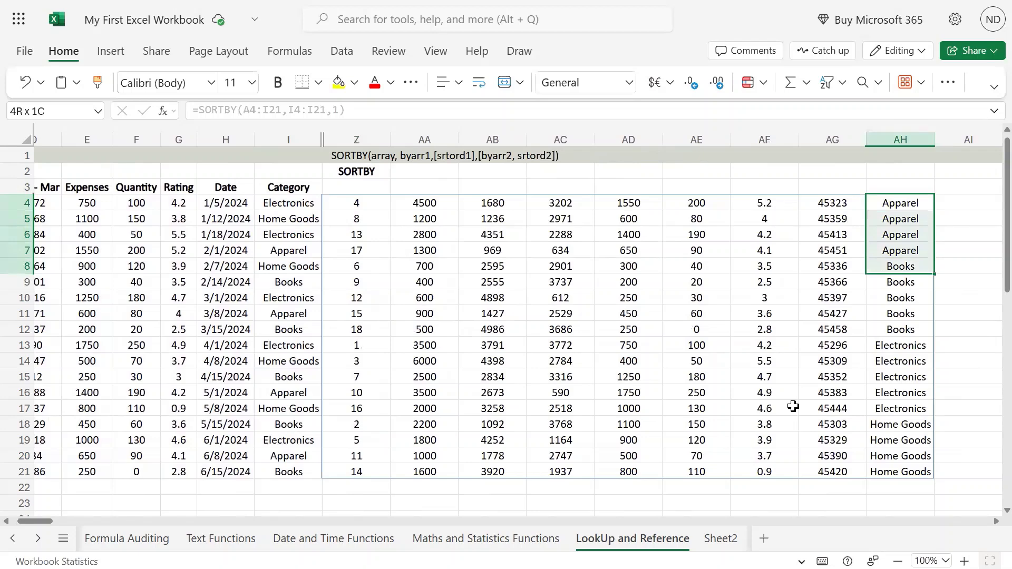
key("shift+Up")
key("shift+Up")
key("shift+Up")
key("shift+Down")
key("Down")
key("Down")
key("Down")
key("Down")
key("Down")
key("Down")
key("Down")
key("Down")
key("Down")
key("Down")
key("Down")
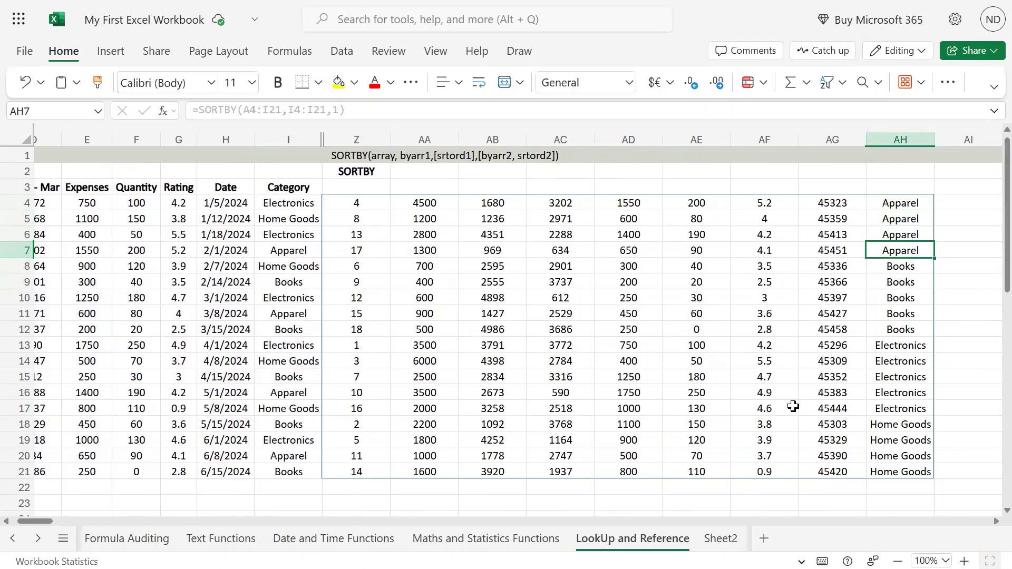
key("Down")
key("Down")
key("Down")
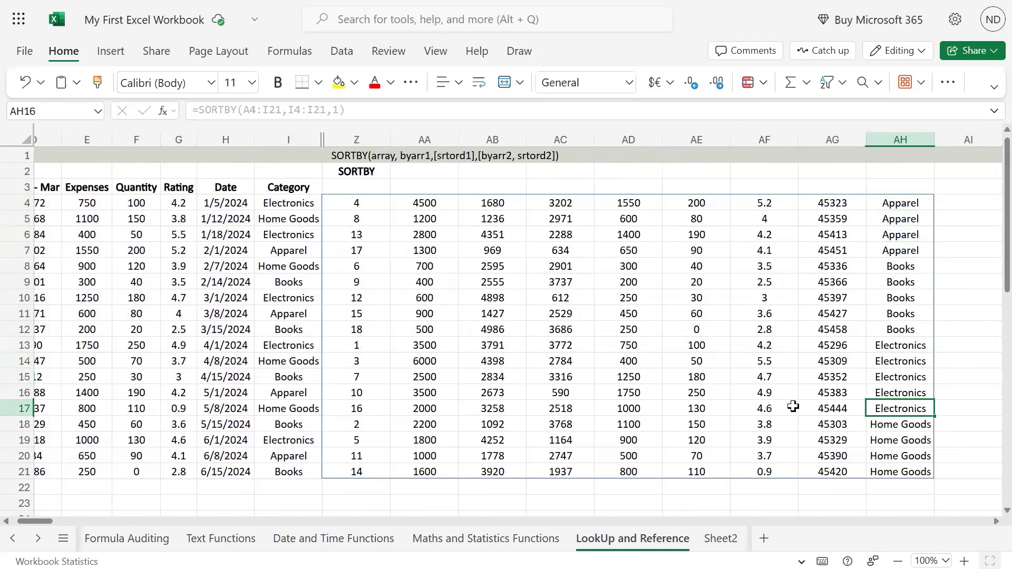
key("Up")
key("Up")
key("Up")
key("Up")
key("Up")
key("Up")
key("Up")
key("Up")
key("Up")
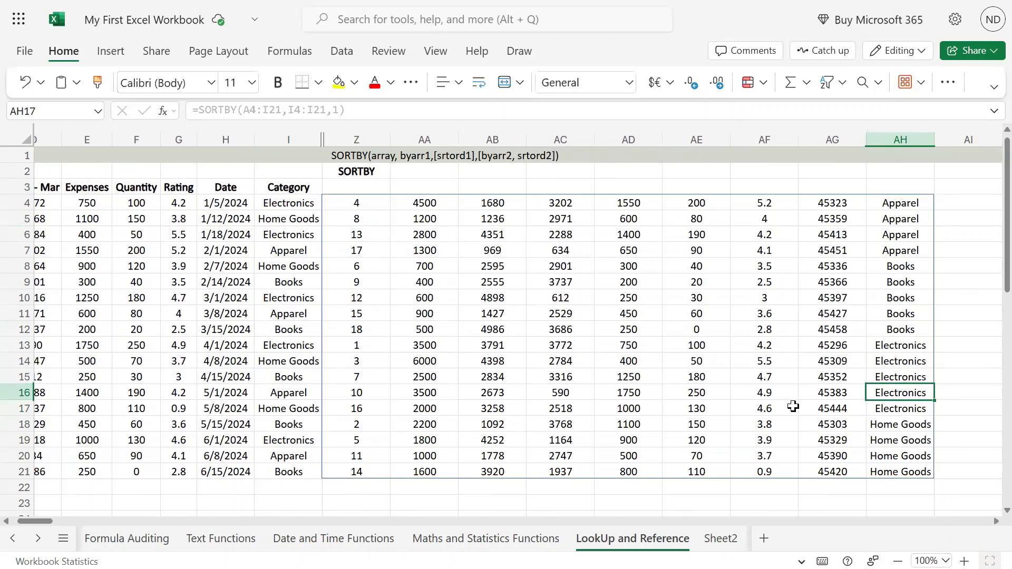
key("Up")
key("Up")
key("Up")
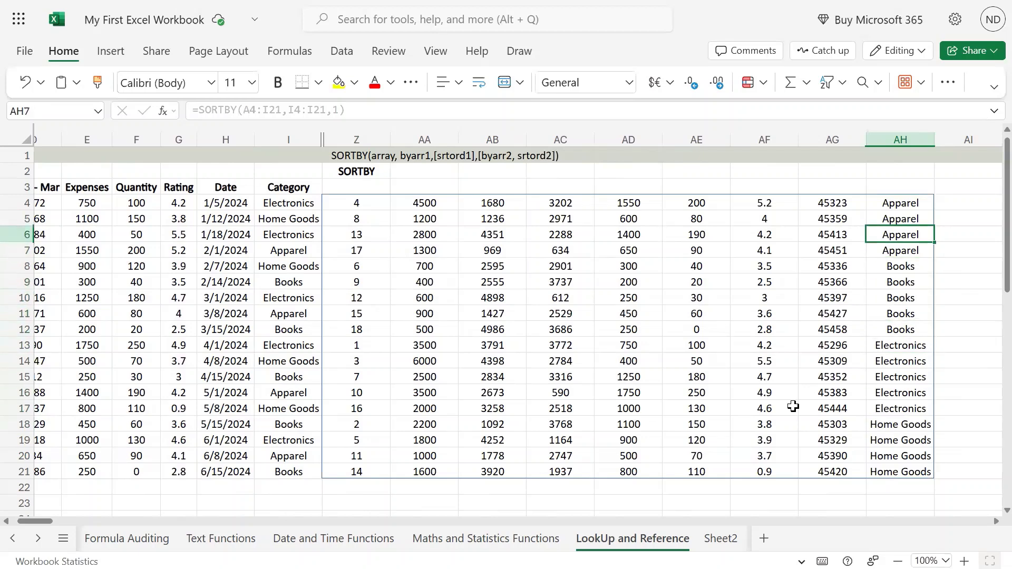
Step: Examine the order of the ratings in column AF within the Apparel rows of the sorted output
key("Left")
key("Left")
key("Up")
key("Up")
key("Right")
key("Right")
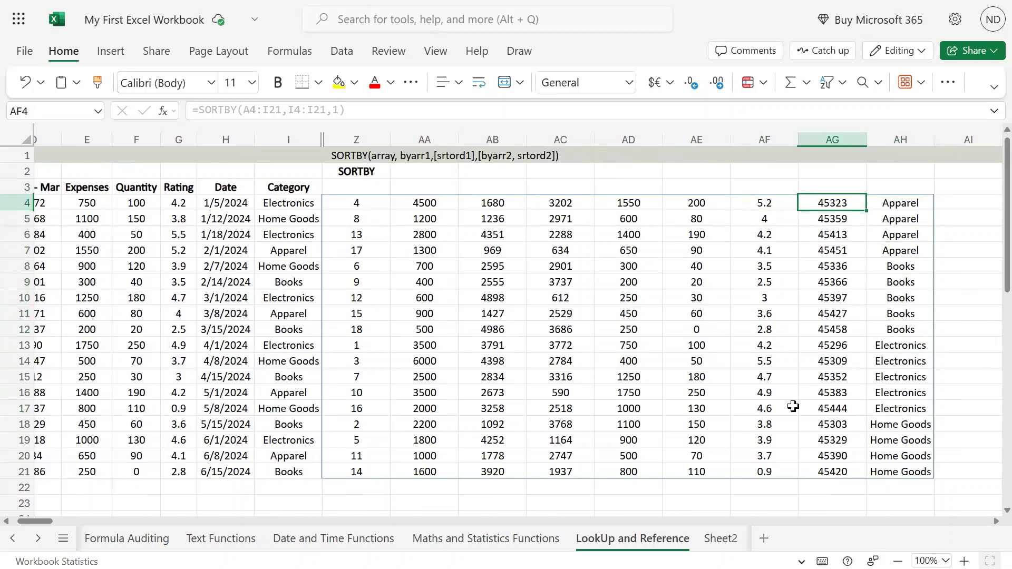
key("Left")
key("Left")
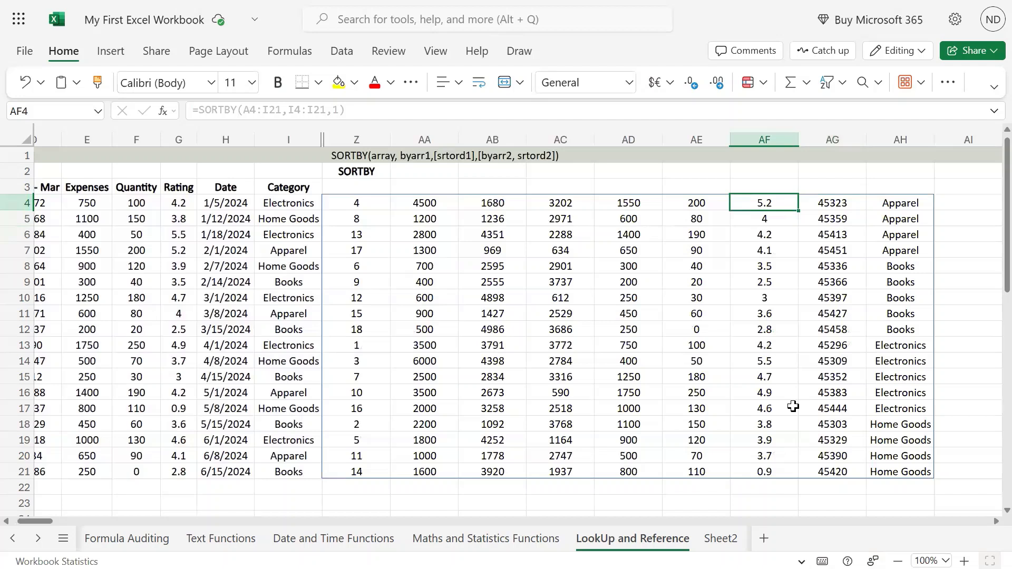
key("Down")
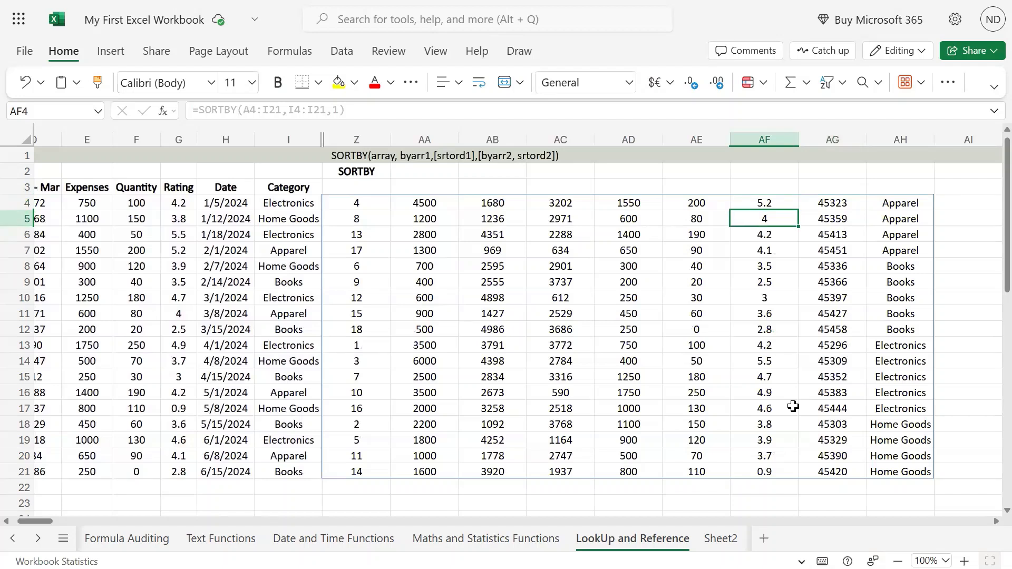
key("Down")
key("Down")
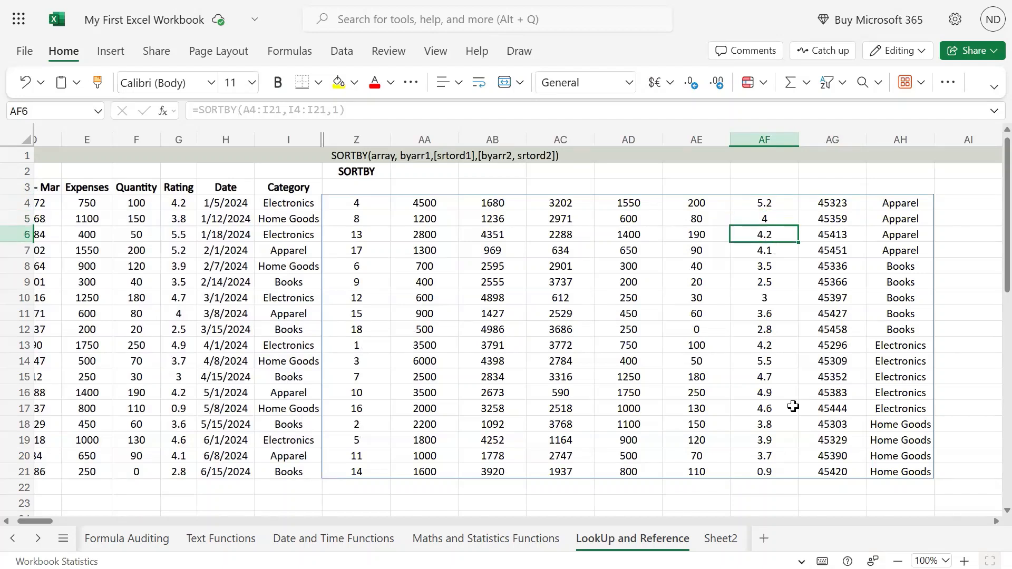
key("Up")
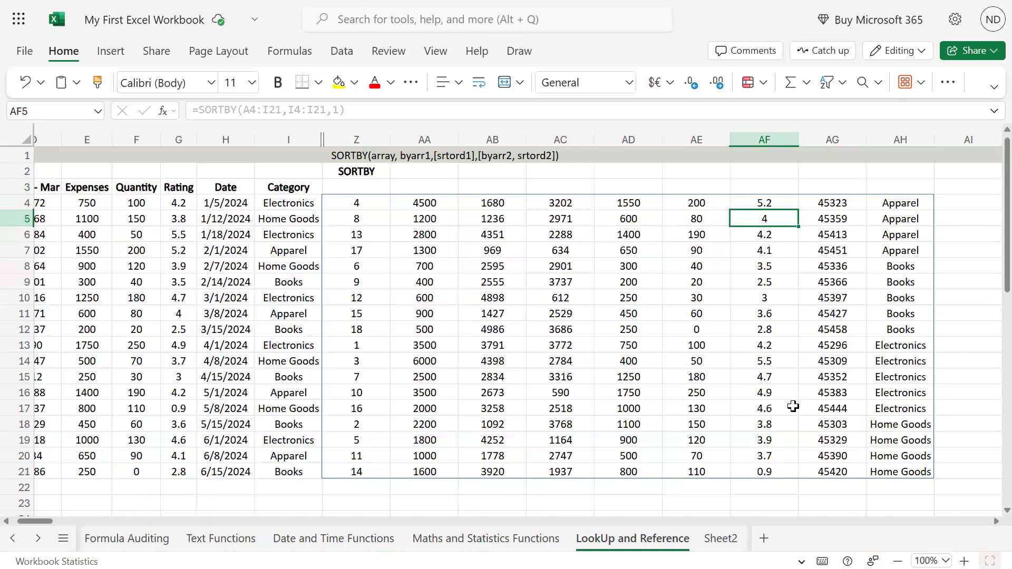
key("Down")
key("Down")
key("Down")
Step: Examine the order of the ratings in column AF within the Books rows of the sorted output
key("Right")
key("Right")
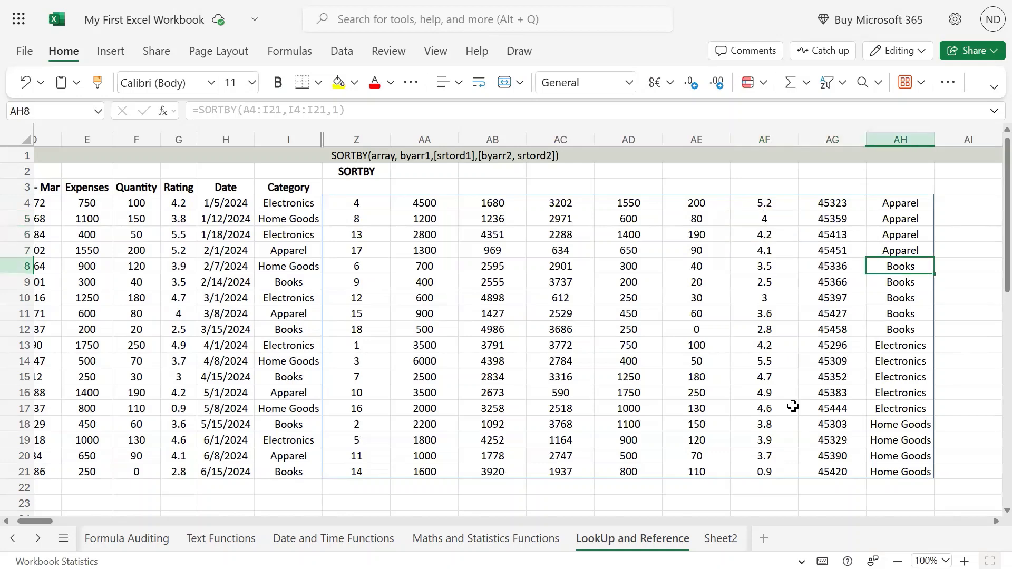
key("Down")
key("Down")
key("Down")
key("Left")
key("Left")
key("Left")
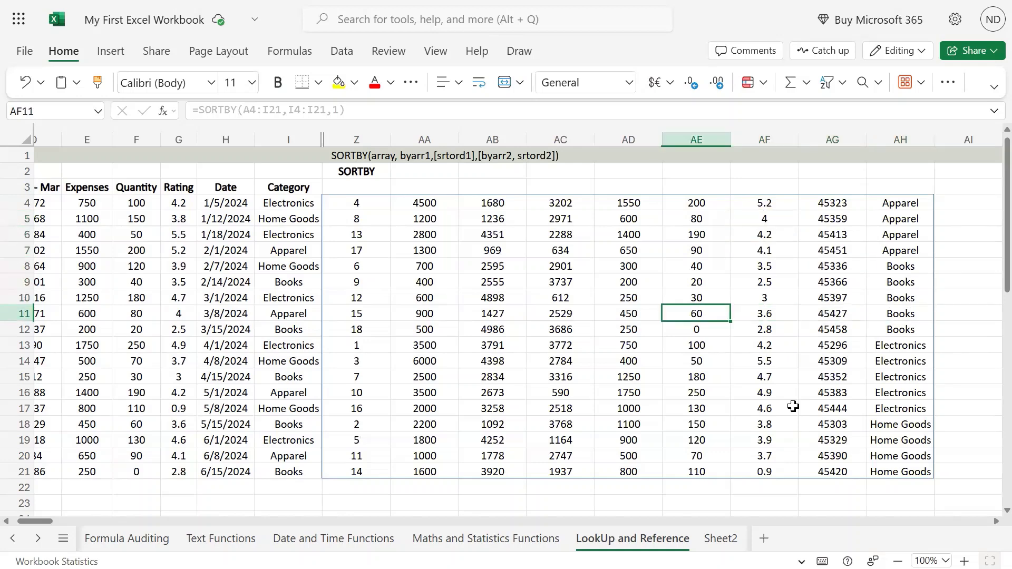
key("Right")
key("Up")
key("Up")
key("Up")
key("Down")
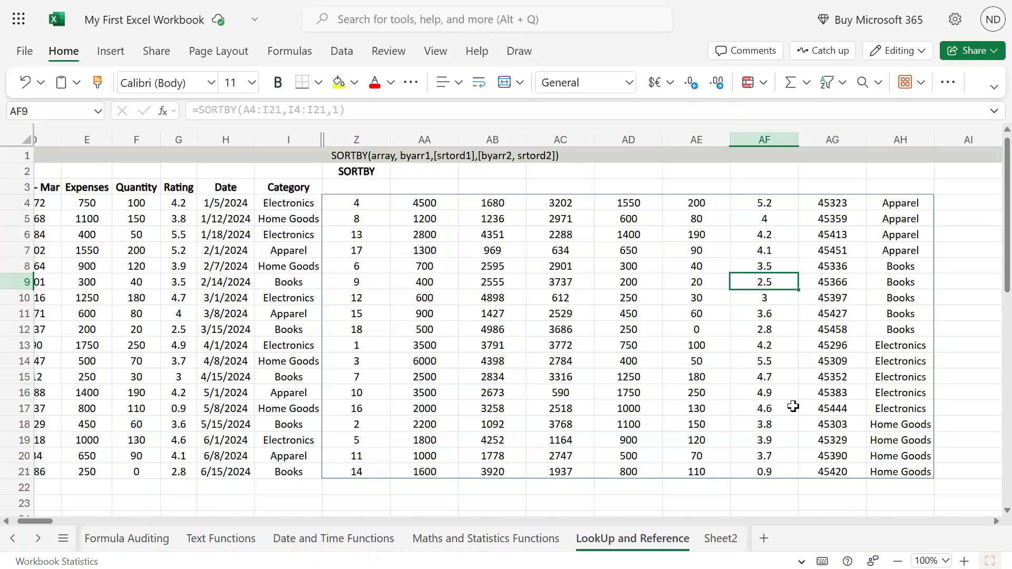
Step: Auto-fit the widths of columns Z through AH to their contents
key("Left")
key("Left")
key("Left")
key("Left")
key("Left")
key("Left")
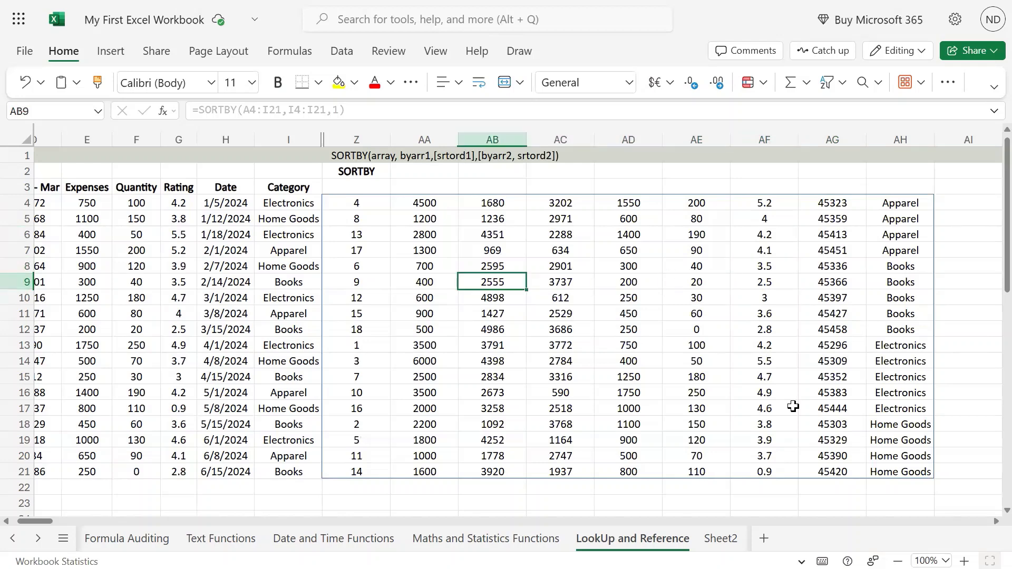
key("ctrl+Up")
key("Left")
key("Left")
key("Left")
key("Left")
key("Left")
key("Left")
key("Left")
key("Left")
key("Left")
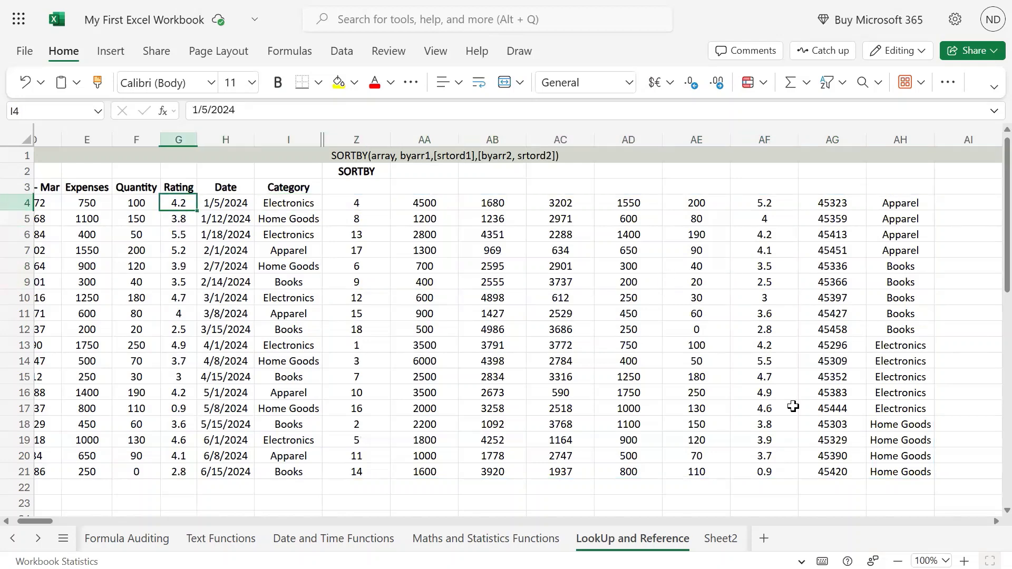
key("Right")
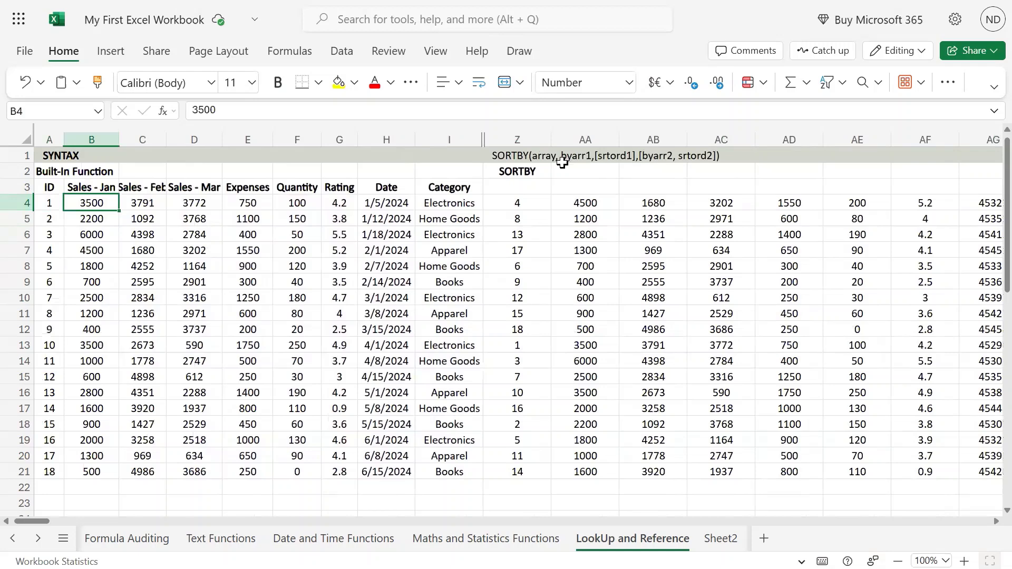
left_click_drag(525, 136, 384, 158)
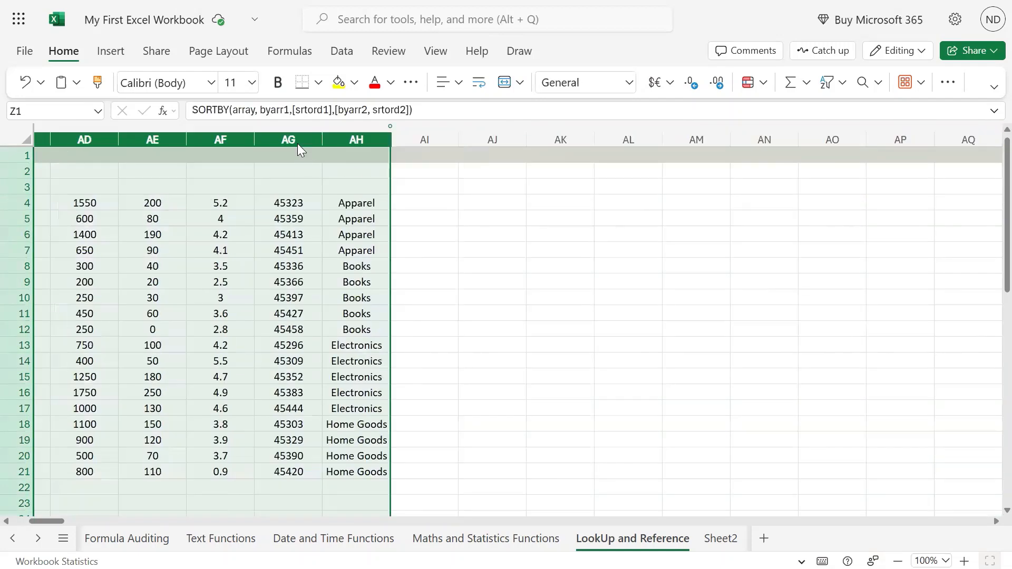
double_click(254, 140)
Step: Narrow column Z so the source table and the entire sorted output fit in view side by side
left_click(193, 231)
key("Left")
key("Left")
key("Left")
key("Left")
key("Left")
key("Left")
key("Left")
key("Left")
key("Left")
key("Left")
key("Left")
key("Left")
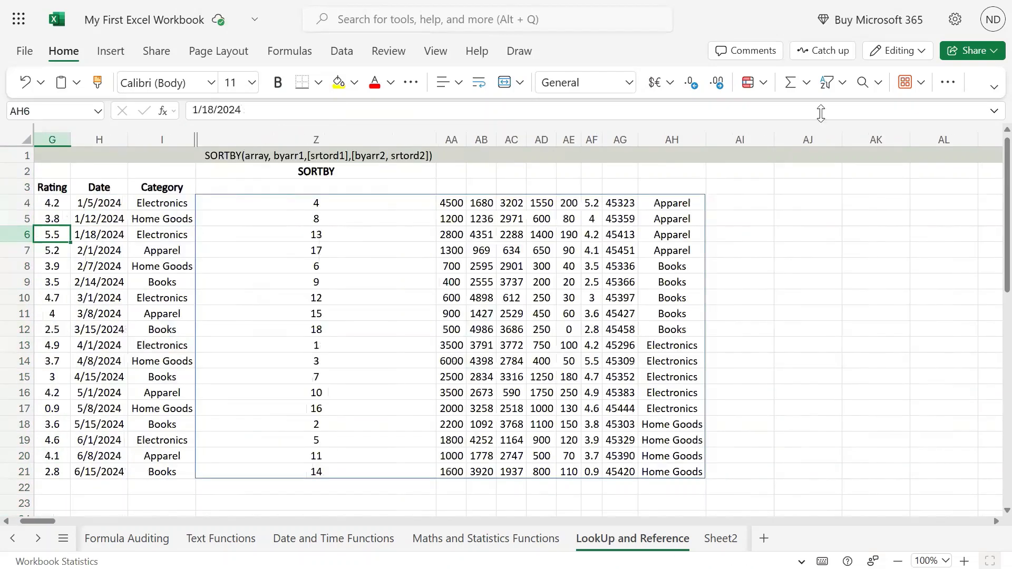
key("Left")
key("Left")
key("Left")
key("Left")
key("Left")
key("Left")
left_click_drag(621, 141, 535, 142)
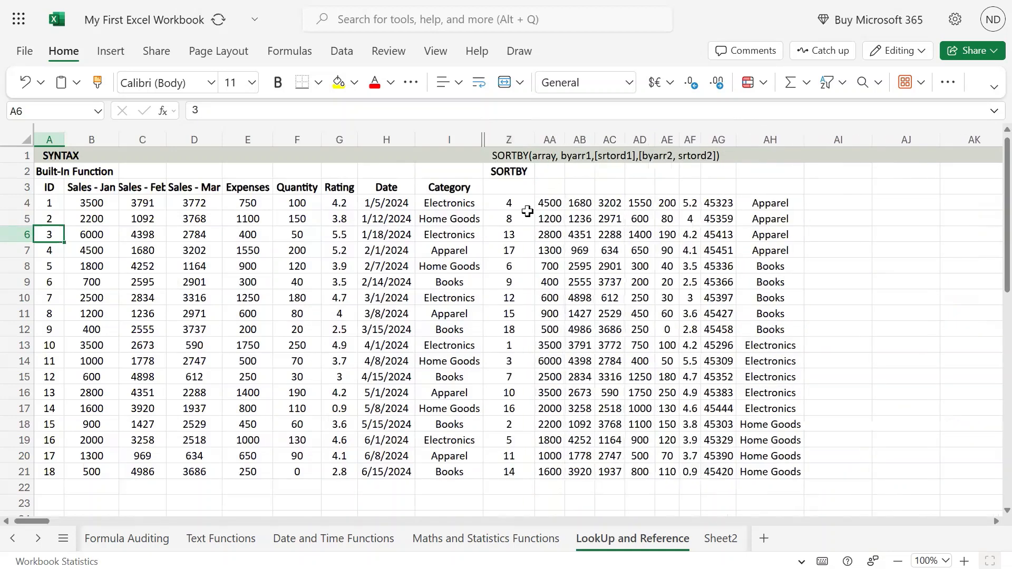
Step: Review the categories in AH4:AH21 and the ratings in AF4:AF21 of the sorted output
left_click(522, 209)
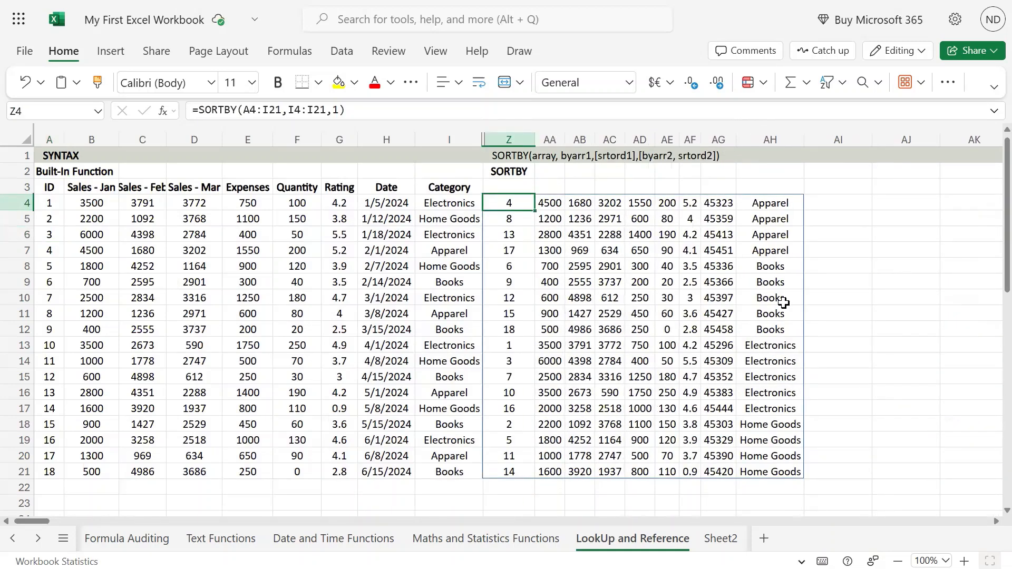
key("Right")
key("Right")
key("Right")
key("Right")
key("Right")
key("Right")
key("Right")
key("Right")
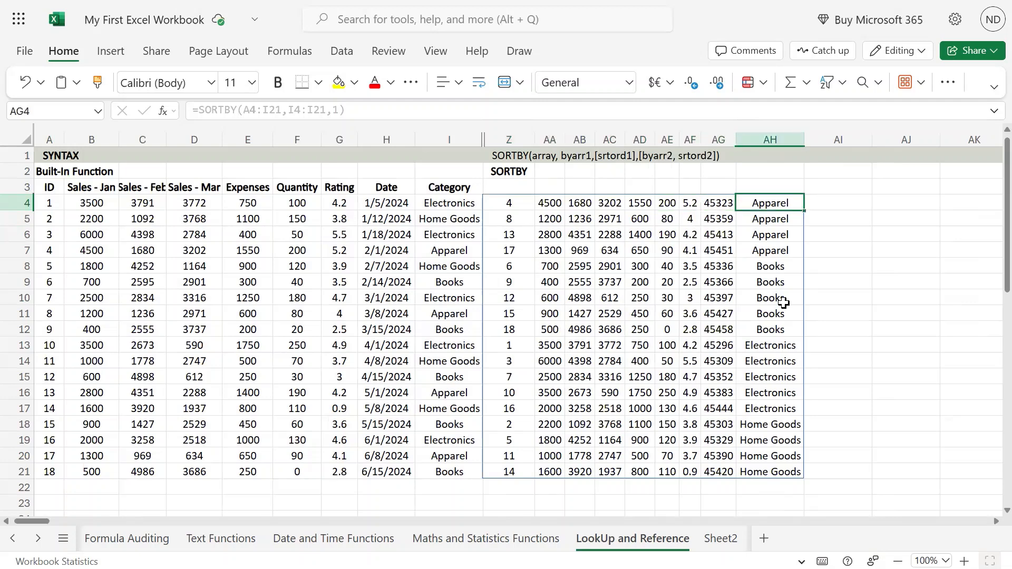
key("ctrl+shift+Down")
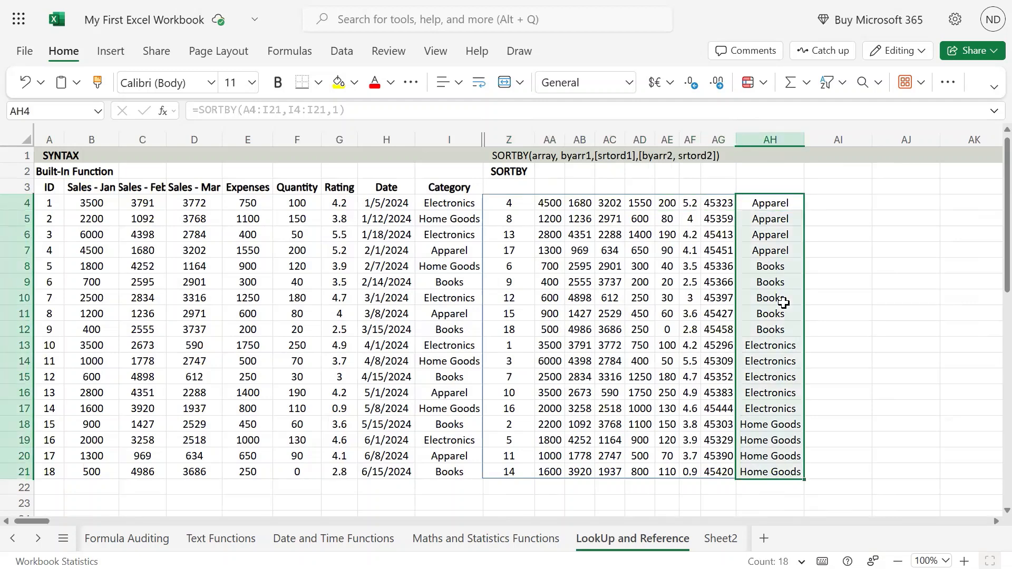
key("Left")
key("Left")
key("ctrl+shift+Down")
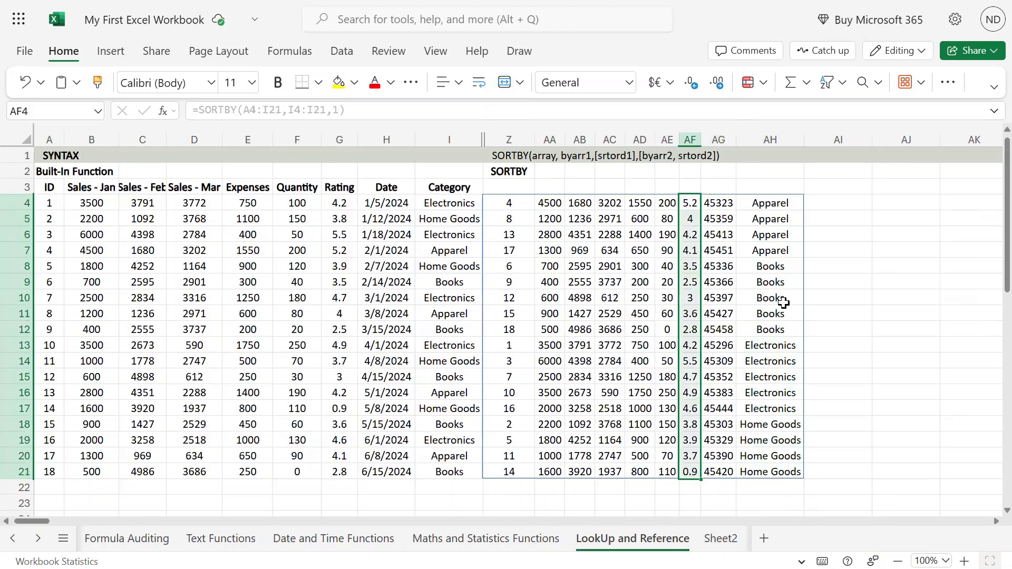
Step: Compare the ratings in AF4:AF7 with the Apparel labels in column AH of the sorted output
key("Left")
key("Left")
key("Left")
key("Left")
key("Left")
key("Left")
key("Right")
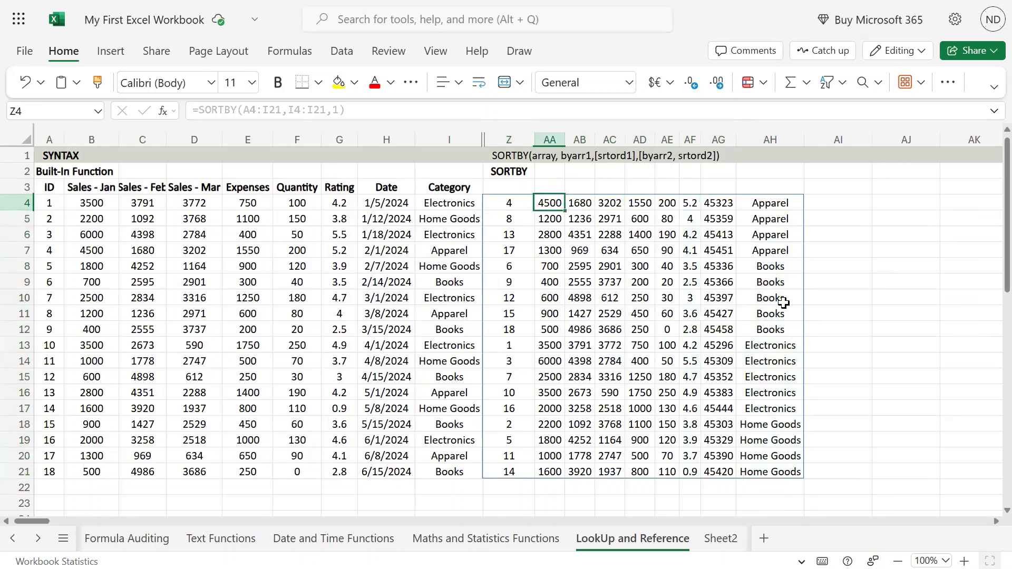
key("Right")
key("Right")
key("Right")
key("Right")
key("Right")
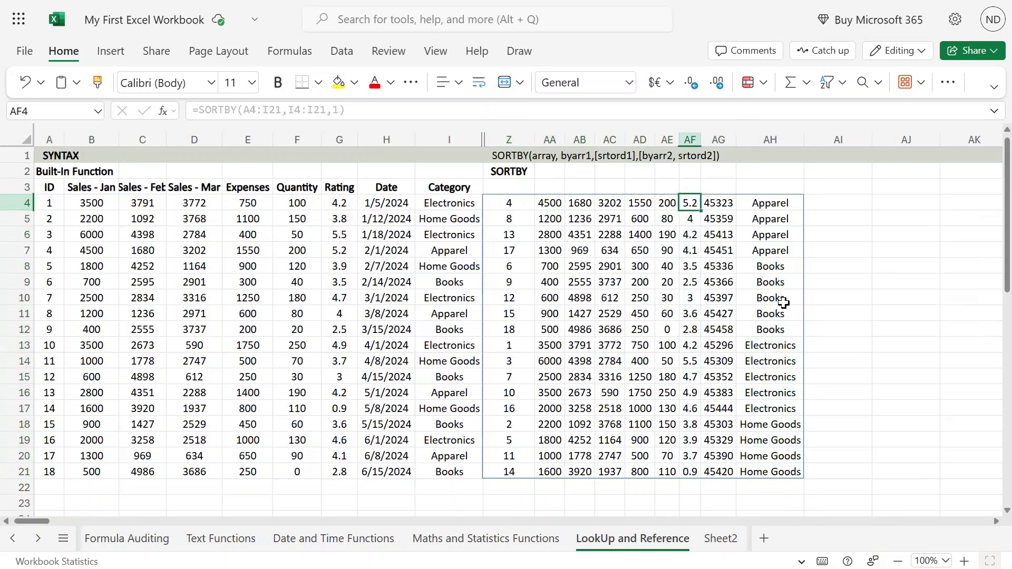
key("shift+Down")
key("shift+Down")
key("shift+Down")
key("shift+Down")
key("Right")
key("Right")
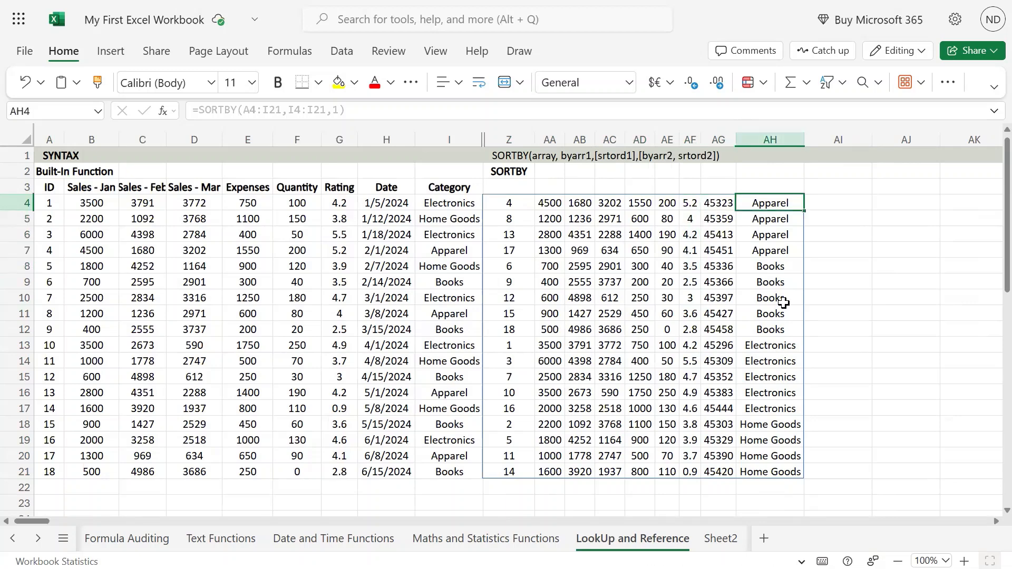
key("shift+Down")
key("shift+Down")
key("shift+Down")
Step: Read across the first Apparel row and recheck how the ratings are ordered within the Apparel group
key("Left")
key("Left")
key("Left")
key("Left")
key("Left")
key("Left")
key("Left")
key("Left")
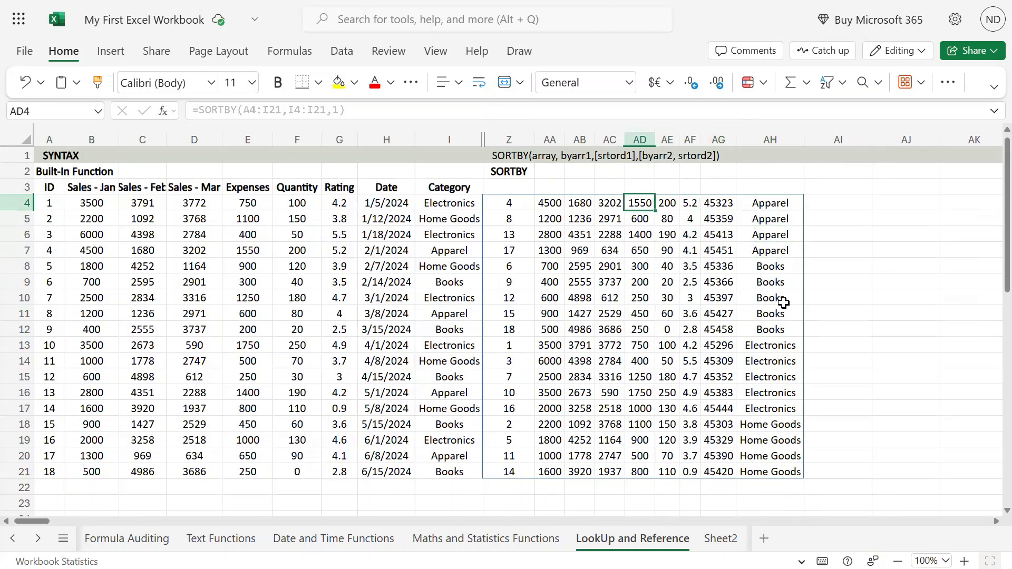
key("Right")
key("Right")
key("Right")
key("Right")
key("Right")
key("Right")
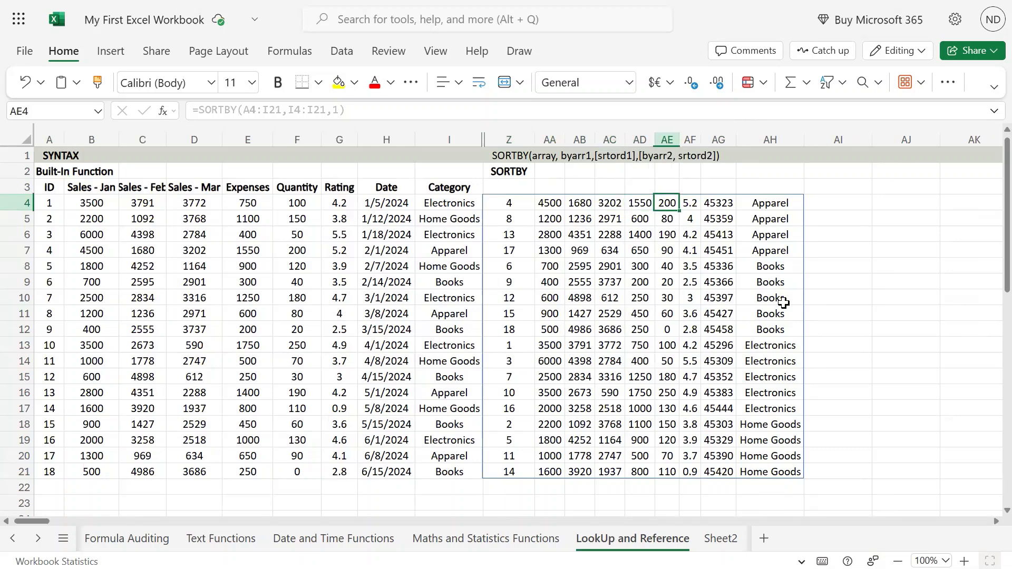
key("shift+Down")
key("shift+Down")
key("shift+Down")
key("shift+Down")
key("Right")
key("Right")
key("Right")
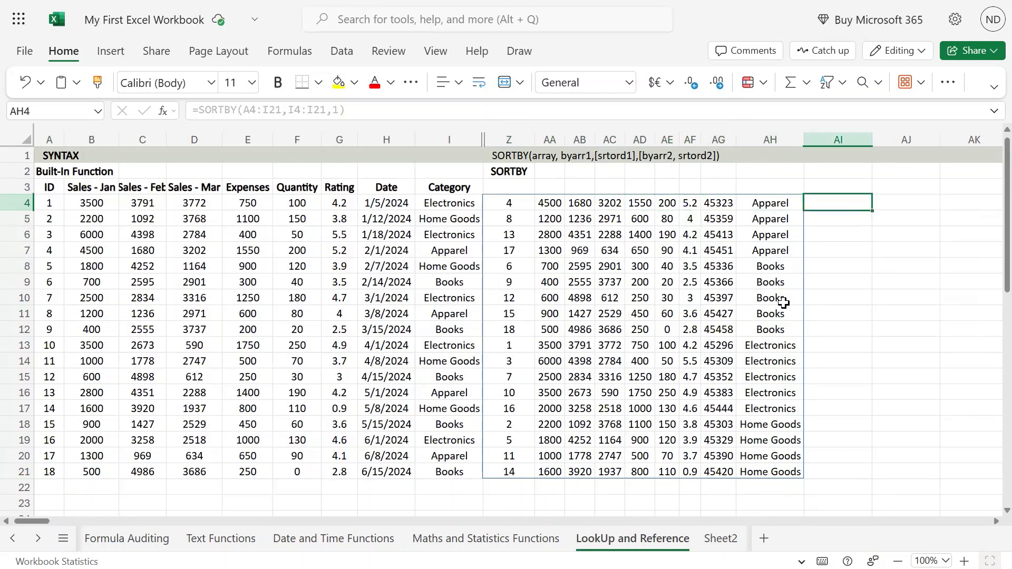
Step: Inspect the first Books row of the sorted output, from its category back to its ID
key("Down")
key("Down")
key("Down")
key("Down")
key("Left")
key("Left")
key("Left")
key("Left")
key("Left")
key("Left")
key("Left")
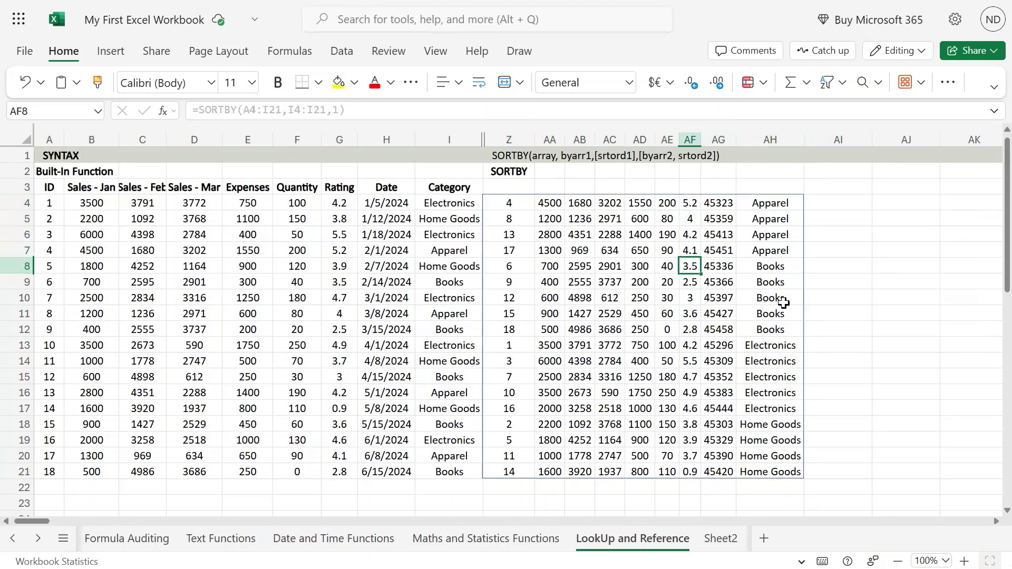
key("Left")
key("Left")
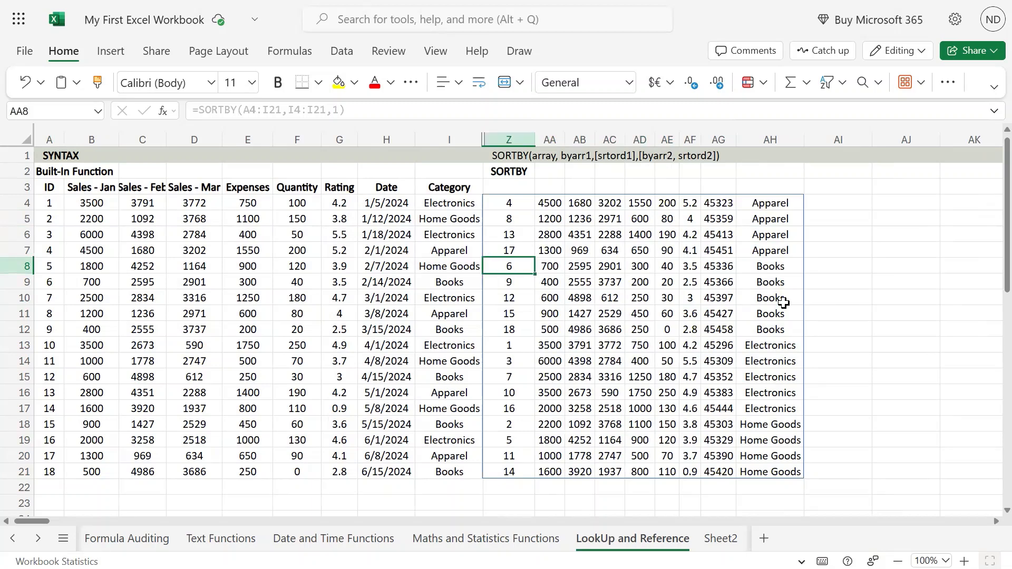
Step: Add the Rating range G4:G21 as a descending second sort key in Z4, completing =SORTBY(A4:I21,I4:I21,1,G4:G21,-1)
key("Up")
key("Up")
key("Up")
key("Up")
key("F2")
key("Left")
key("Left")
key("Left")
key("Left")
key("Left")
key("Left")
key("Left")
key("Left")
key("Left")
key("Left")
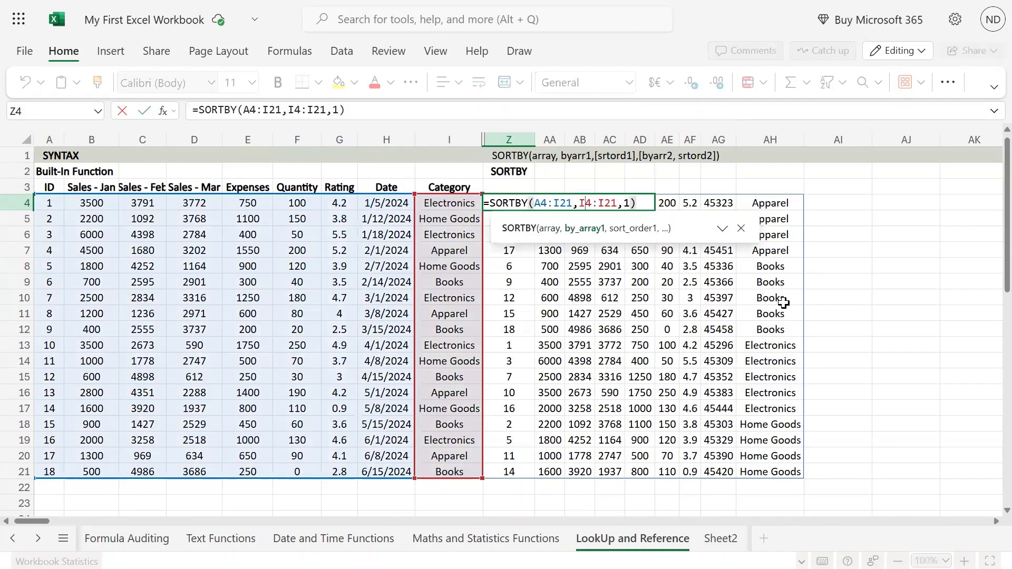
key("Right")
key("Right")
key("Right")
key("Right")
key("Right")
key("Right")
key("Right")
type(",")
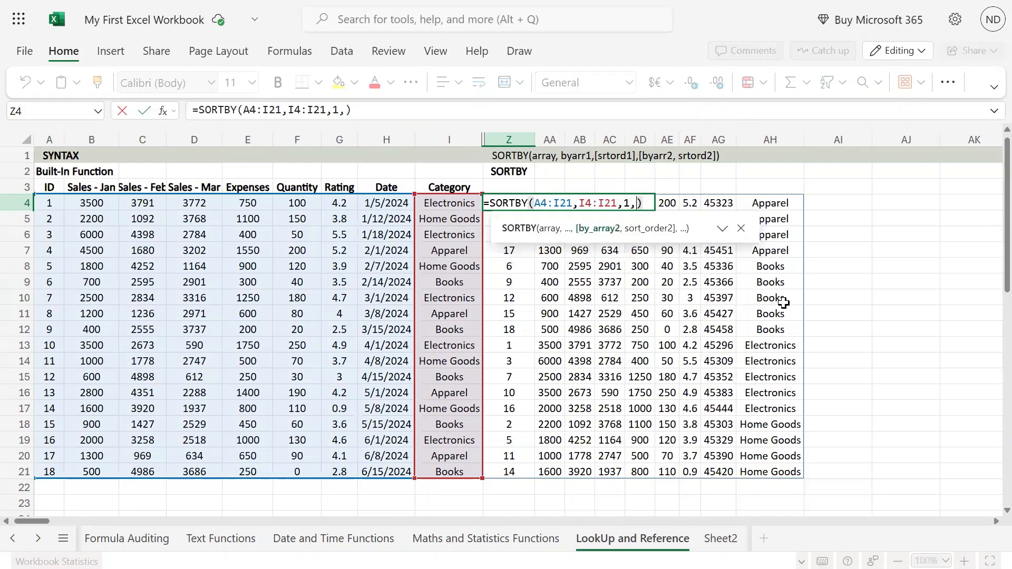
left_click(334, 200)
key("ctrl+shift+Down")
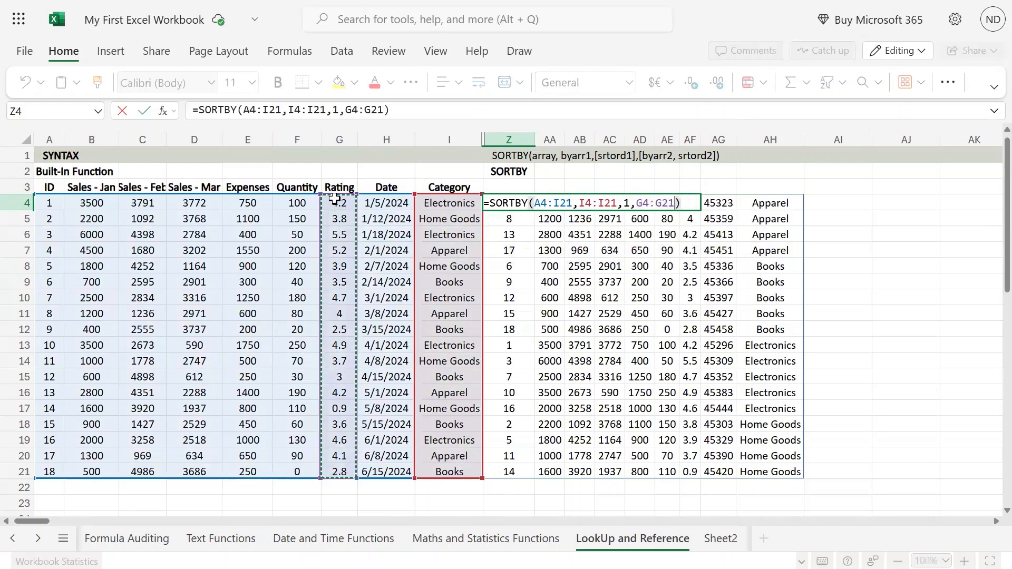
type(",-1")
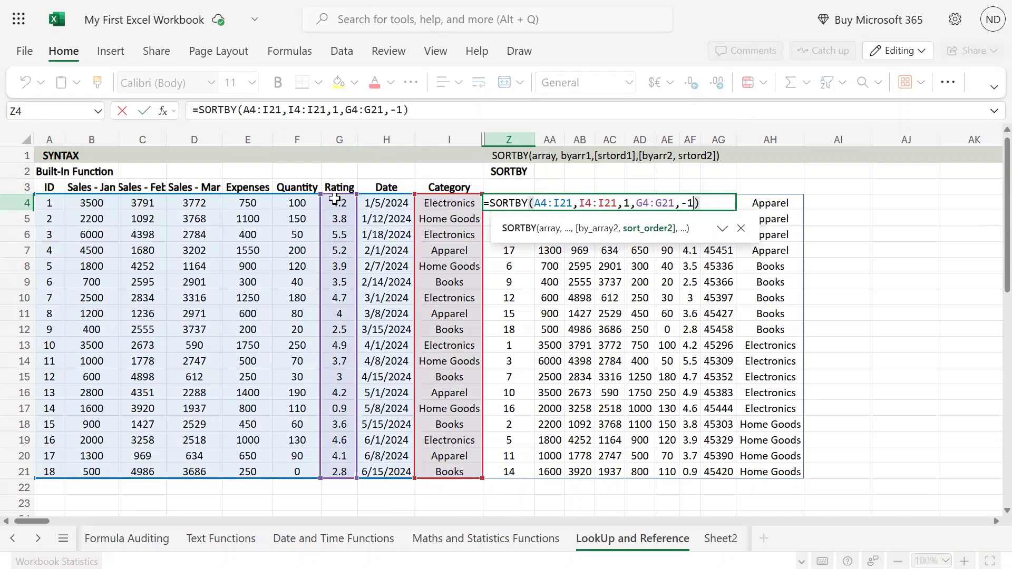
key("Return")
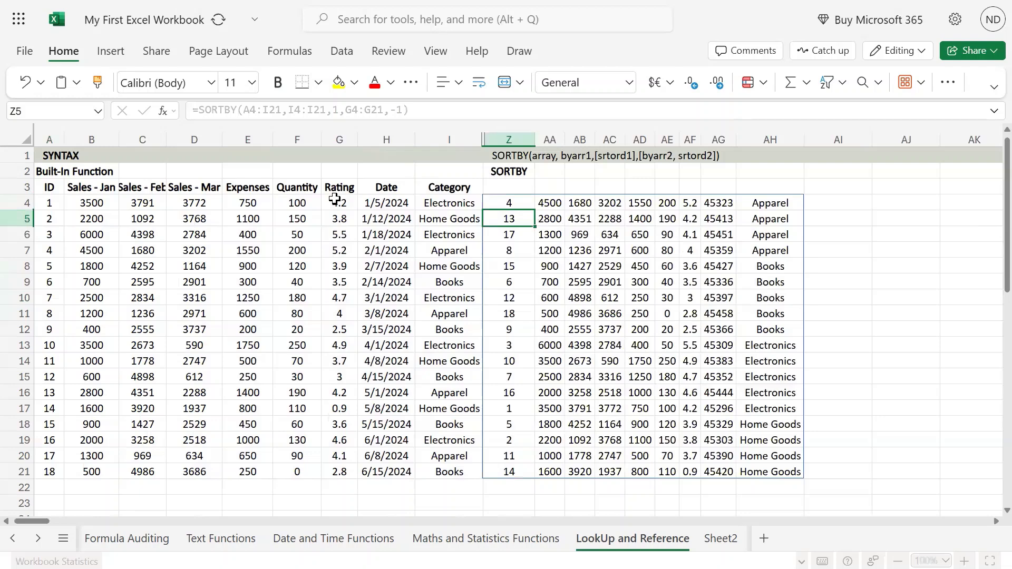
Step: Read across the first row of the sorted output and examine the Apparel labels in AH4:AH7
key("Up")
key("Right")
key("Right")
key("Right")
key("Right")
key("Right")
key("Right")
key("Right")
key("Right")
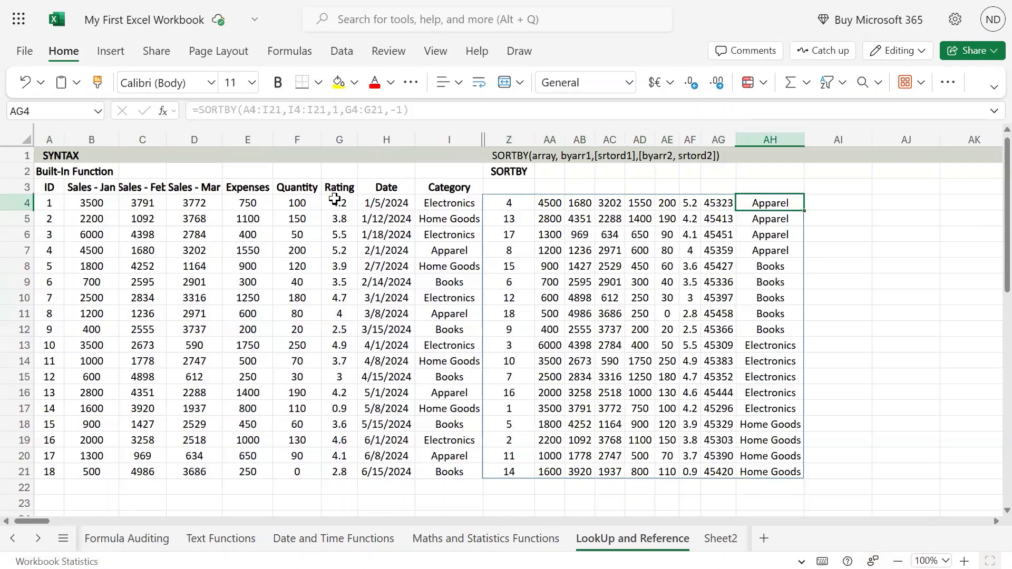
key("shift+Down")
key("shift+Down")
key("shift+Down")
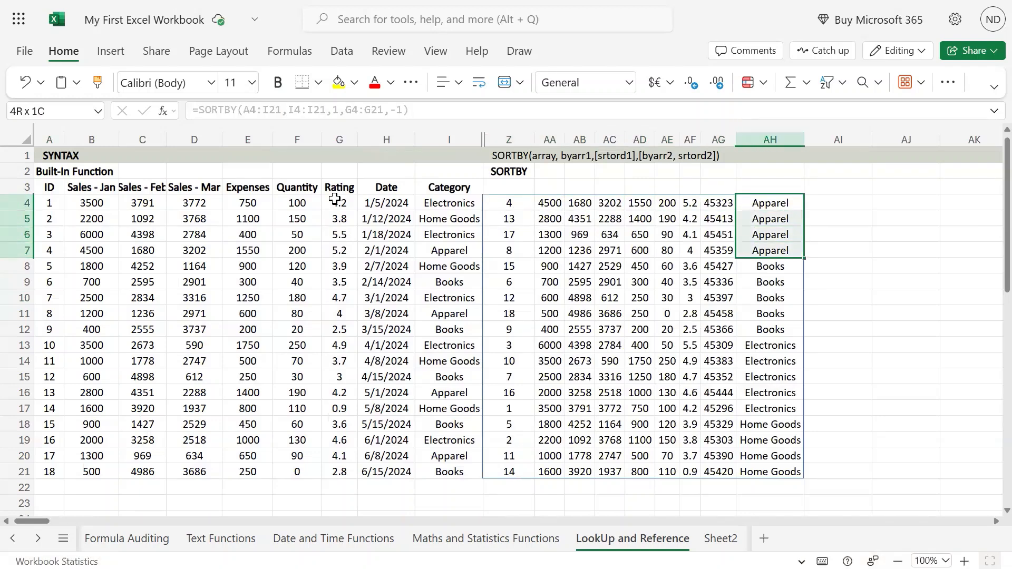
Step: Examine how the Apparel ratings in AF4:AF7 are ordered alongside their category labels
key("Left")
key("Left")
key("shift+Down")
key("shift+Down")
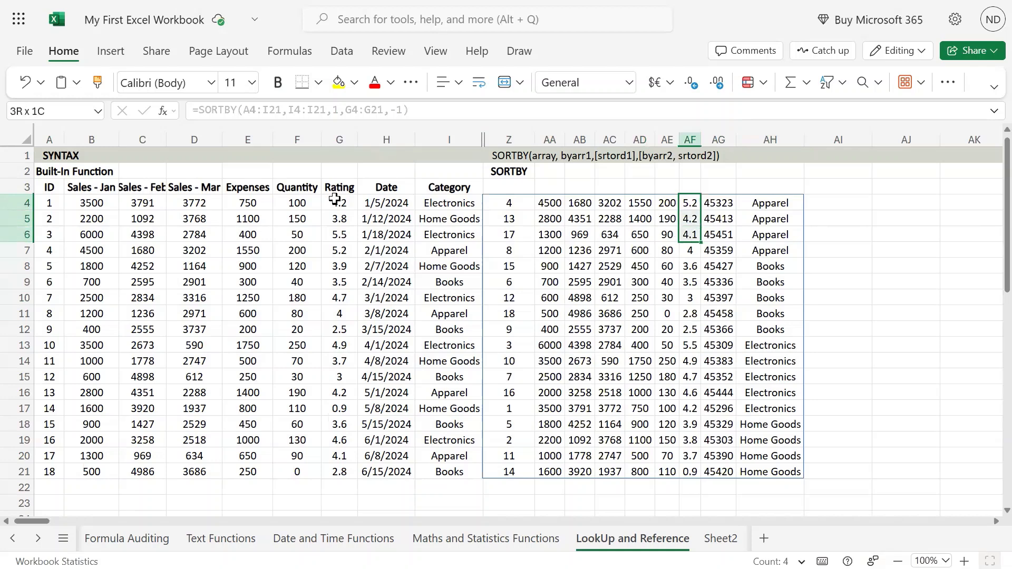
key("shift+Down")
key("shift+Right")
key("shift+Right")
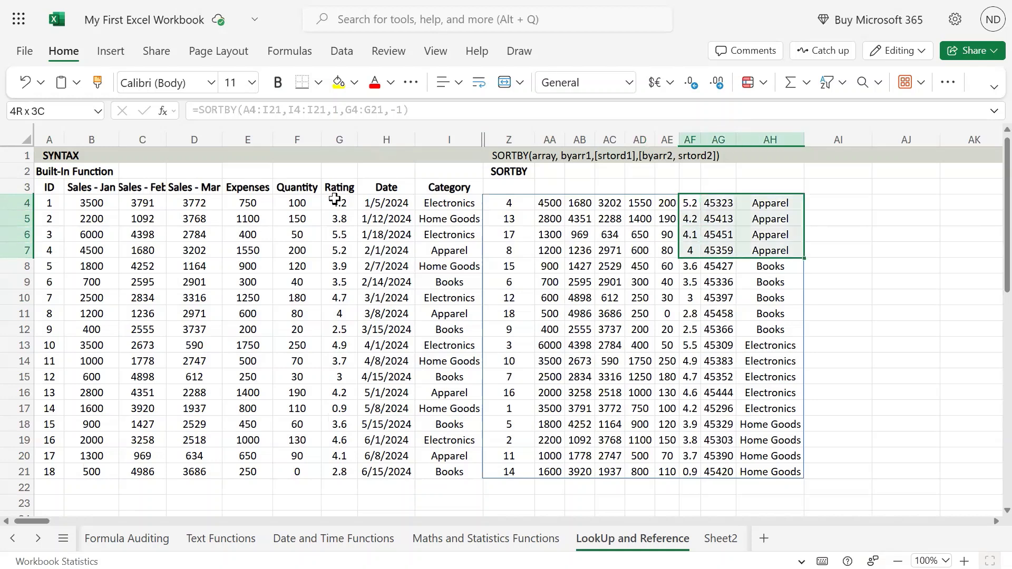
Step: Highlight the Books group in AF8:AH12 to examine its ratings and category labels together
key("Down")
key("Down")
key("Down")
key("Right")
key("Right")
key("Down")
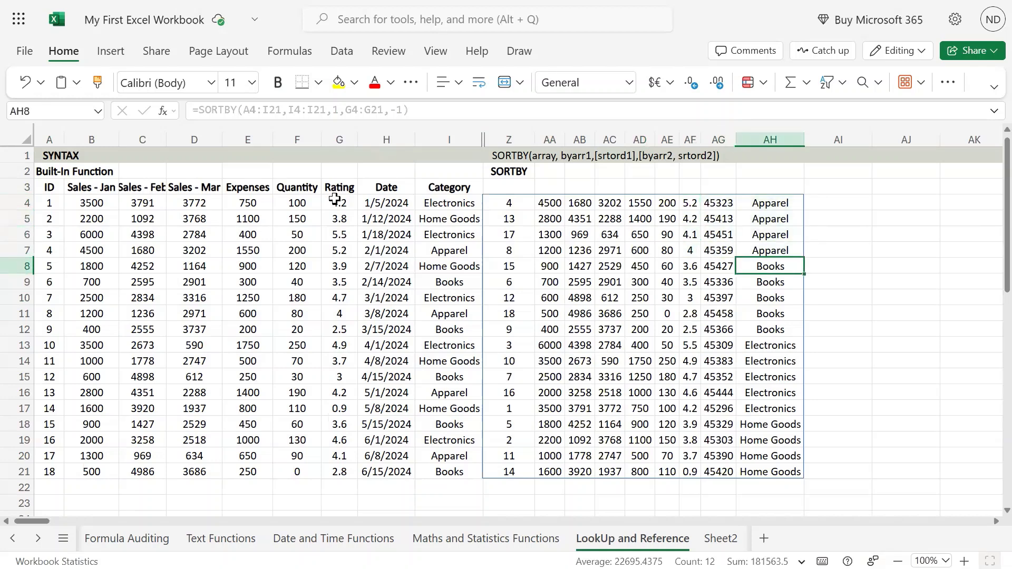
key("shift+Down")
key("shift+Down")
key("shift+Down")
key("shift+Down")
key("shift+Left")
key("shift+Left")
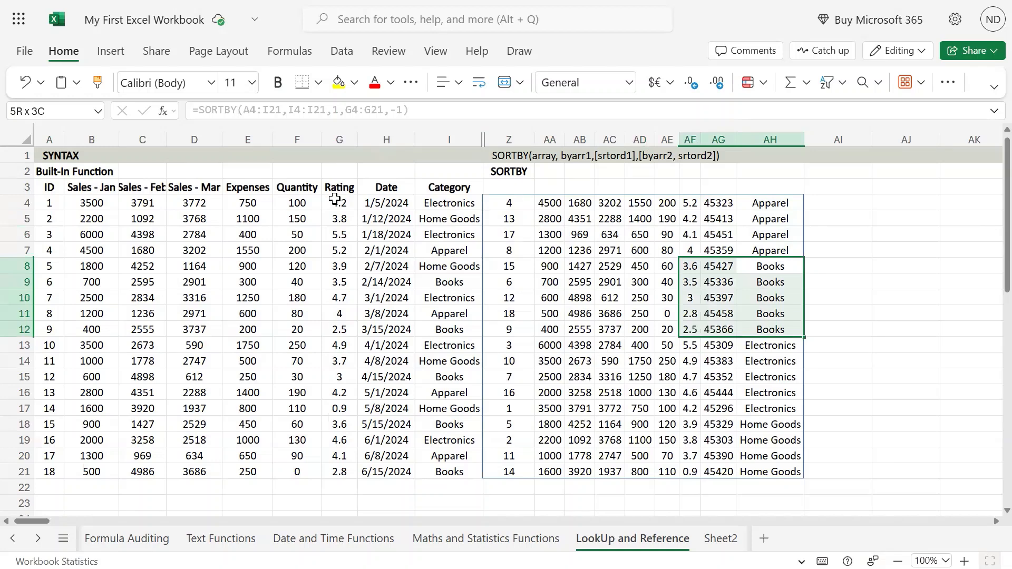
Step: Recheck the order of the Books ratings from row 8 down to row 12
key("Left")
key("Left")
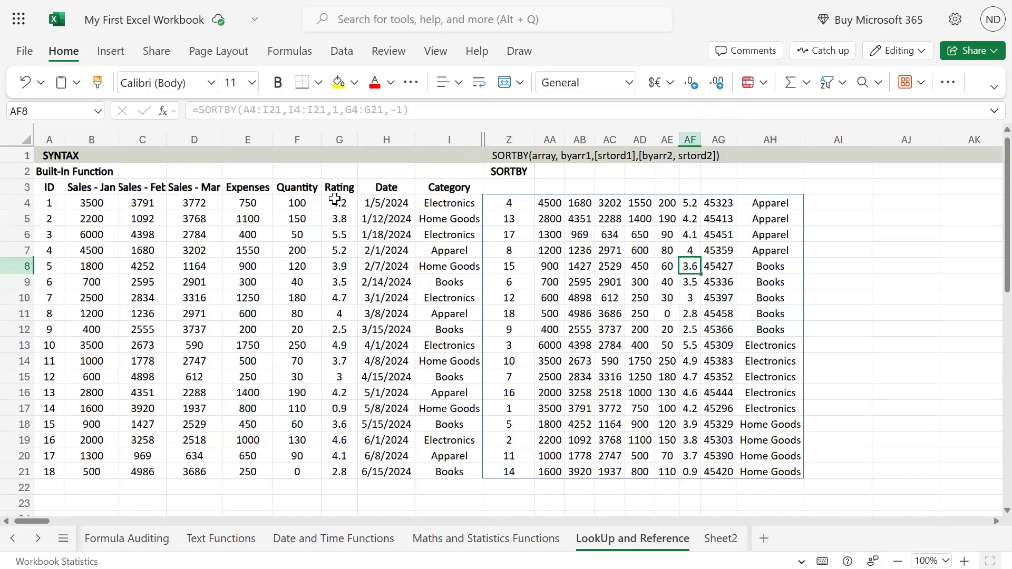
key("Right")
key("Right")
key("Left")
key("Left")
key("Right")
key("Down")
key("Down")
key("Down")
key("Down")
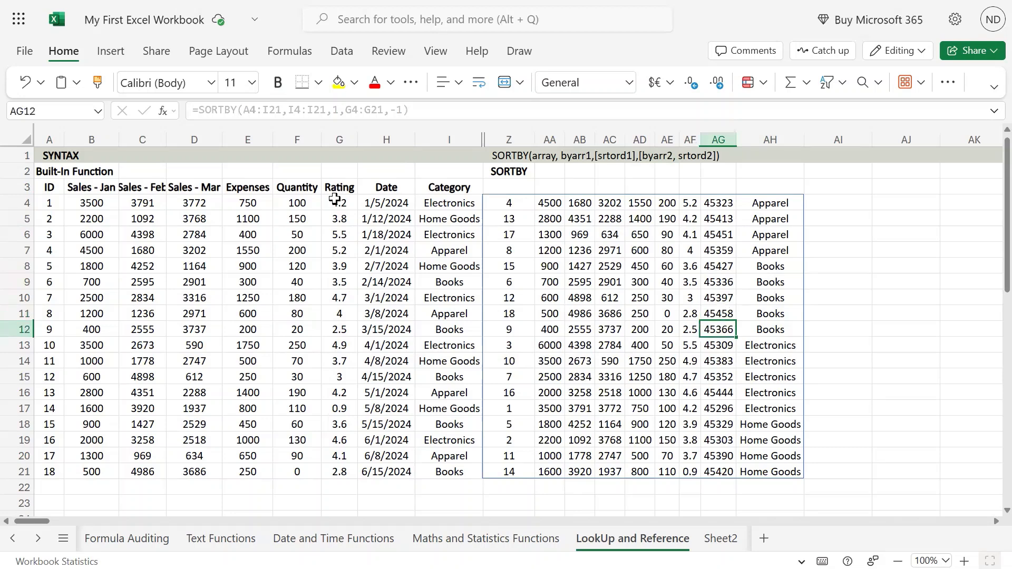
Step: Highlight the Electronics group in AF13:AH17 to examine the order of its ratings
key("Right")
key("Down")
key("shift+Down")
key("shift+Down")
key("shift+Down")
key("shift+Left")
key("shift+Left")
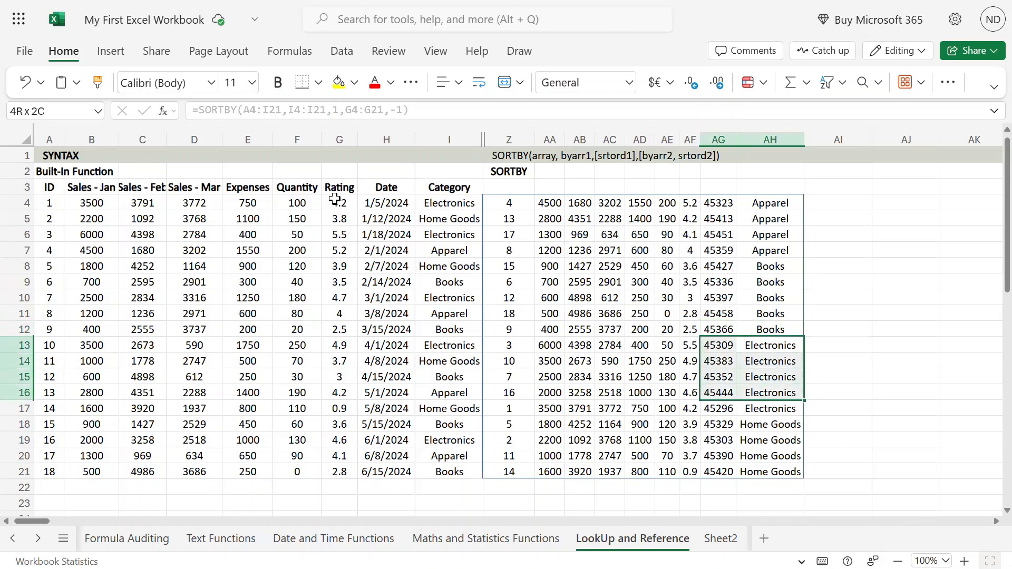
key("shift+Down")
Step: Highlight the Home Goods group in AF18:AH21 to examine its rating order, and return to the output's first row
key("Down")
key("Down")
key("Down")
key("Down")
key("Down")
key("Down")
key("Down")
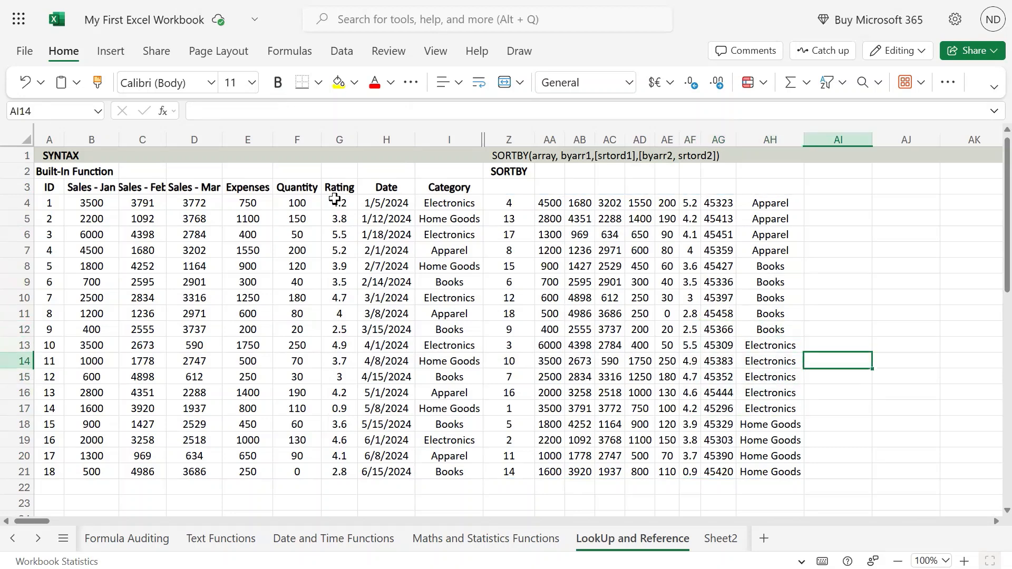
key("Left")
key("Up")
key("Up")
key("shift+Down")
key("shift+Down")
key("shift+Down")
key("shift+Left")
key("shift+Left")
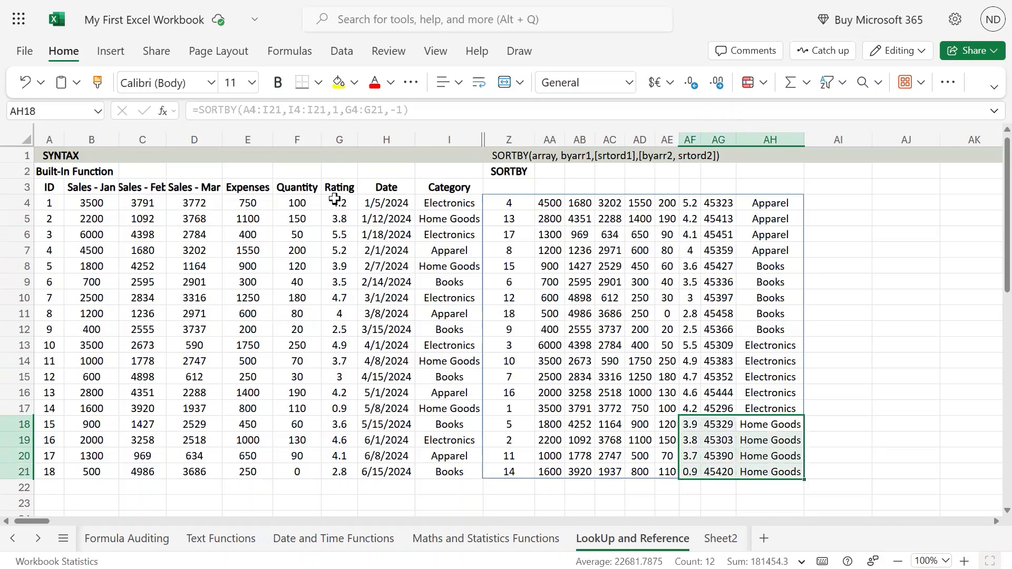
key("Right")
key("Left")
key("ctrl+Up")
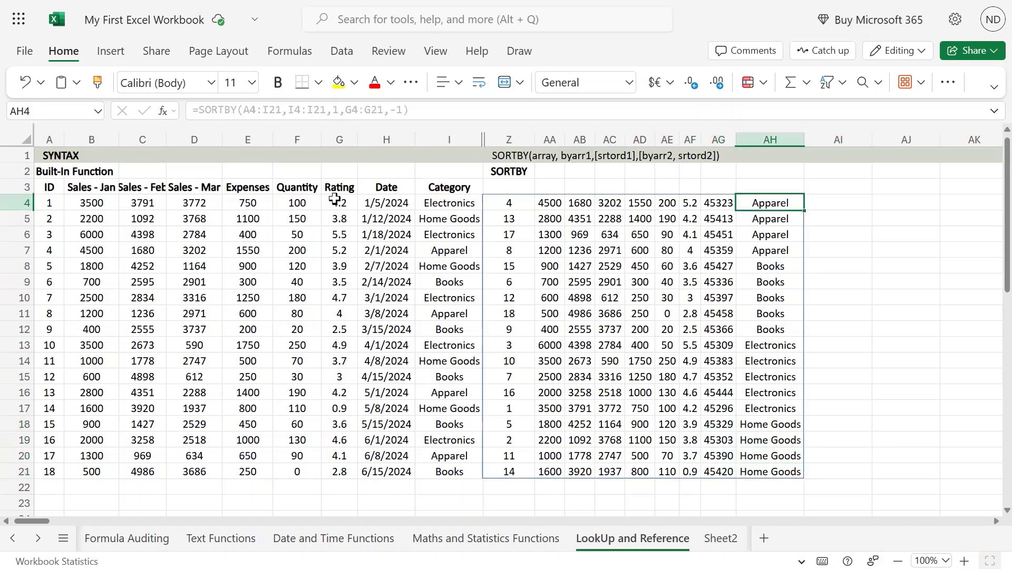
Step: Set the Rating sort order in Z4 to ascending, making the formula =SORTBY(A4:I21,I4:I21,1,G4:G21,1)
key("Left")
key("Left")
key("Left")
key("Left")
key("Left")
key("Left")
key("Left")
key("Left")
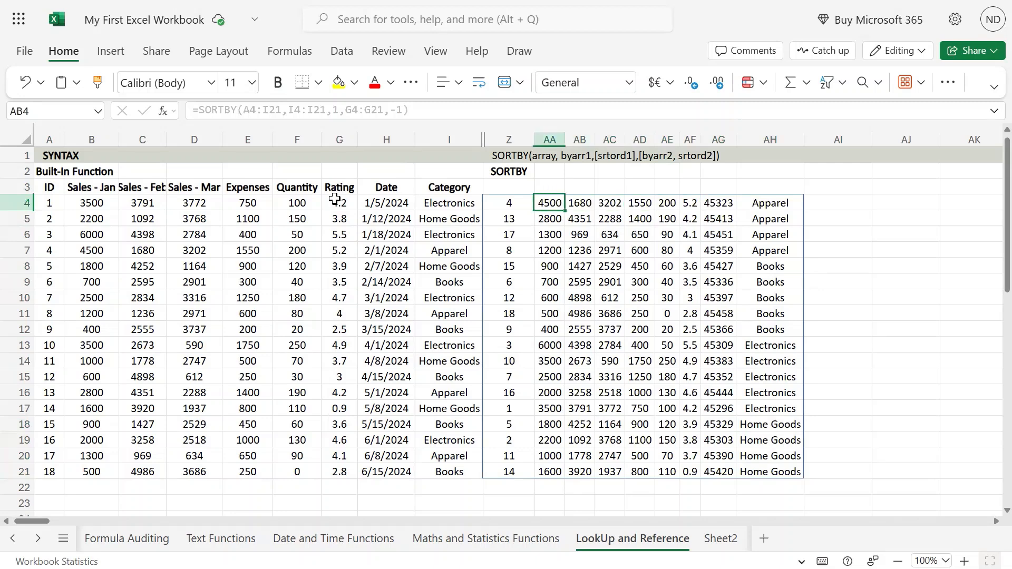
key("F2")
key("Left")
key("Left")
key("Left")
key("Left")
key("Left")
key("Left")
key("Left")
key("Left")
key("Left")
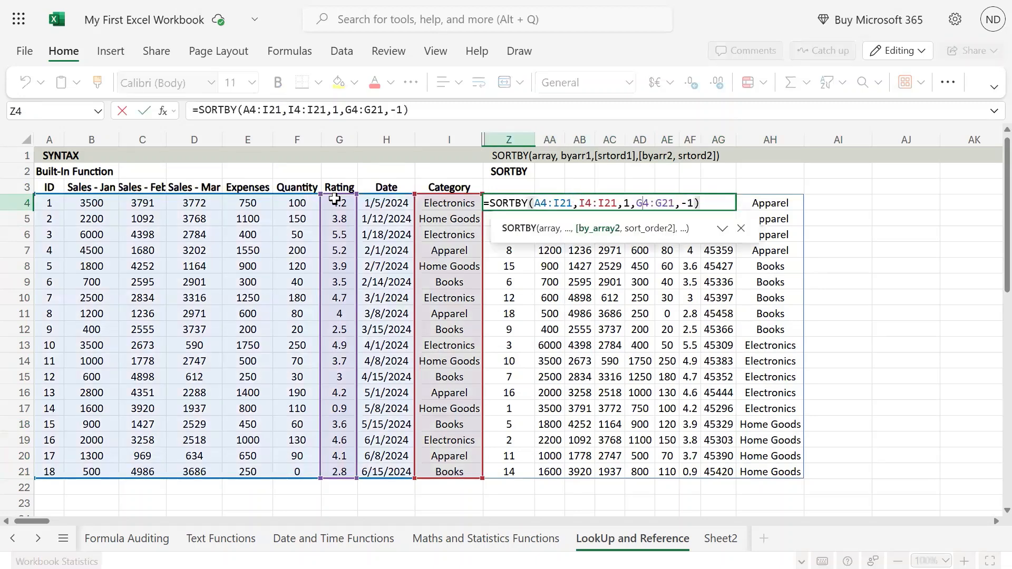
key("Right")
key("Right")
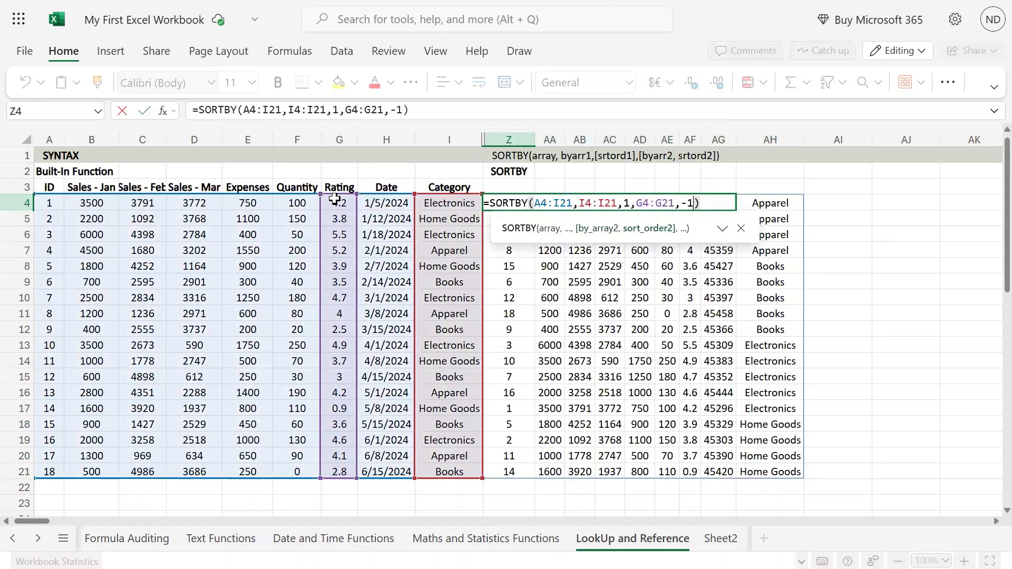
key("BackSpace")
key("BackSpace")
type("1")
key("Return")
Step: Examine the Apparel labels in AH4:AH7 of the re-sorted output
key("Right")
key("Right")
key("Right")
key("Right")
key("Right")
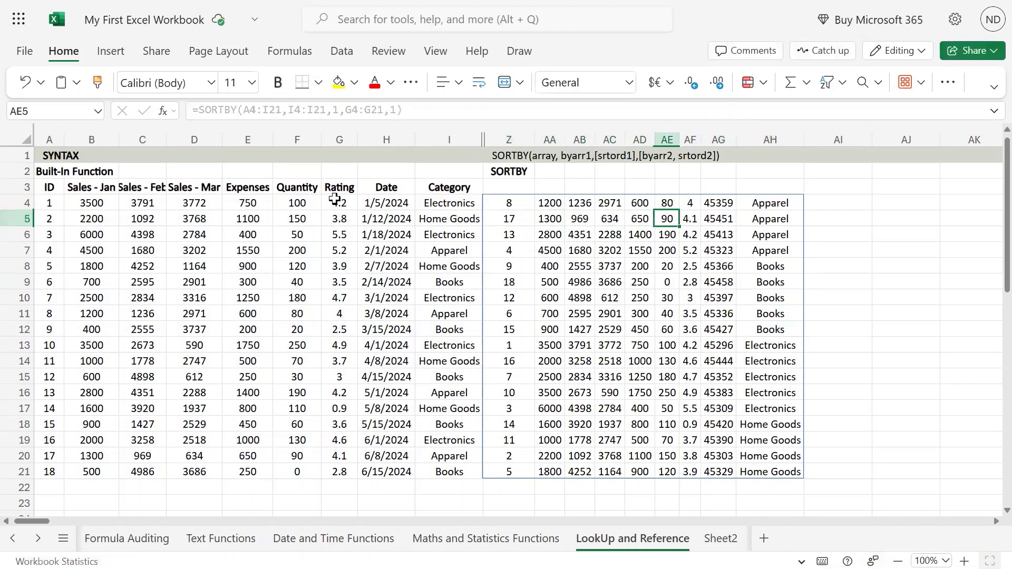
key("Right")
key("Up")
key("Right")
key("Right")
key("shift+Down")
key("shift+Down")
key("shift+Down")
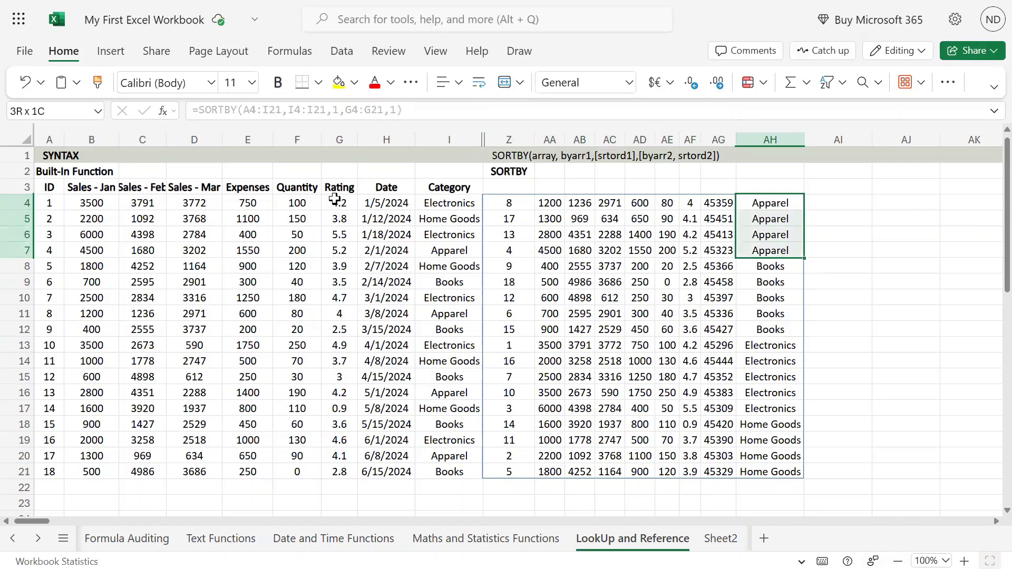
Step: Check how the ratings in AF4:AF7 are ordered within the re-sorted Apparel group
key("Left")
key("Left")
key("shift+Down")
key("shift+Down")
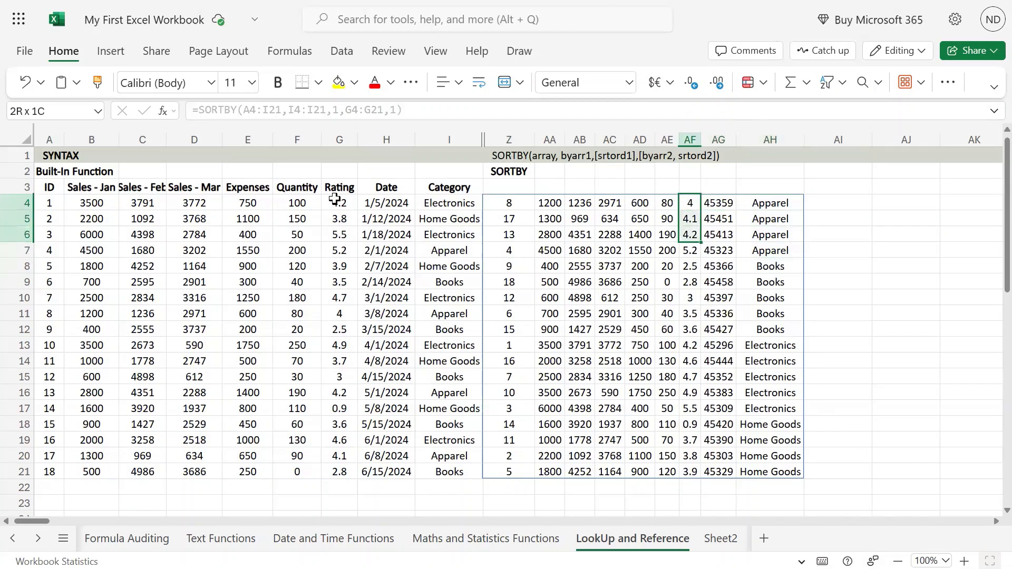
key("shift+Down")
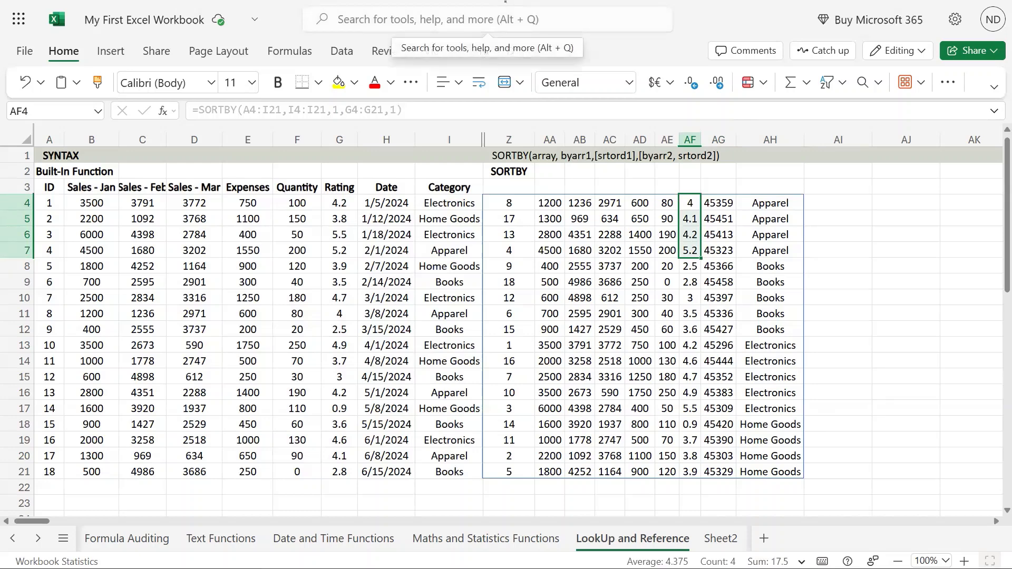
Step: Open the SORTBY formula in Z4 and highlight its second sort range, G4:G21, for inspection
left_click(516, 205)
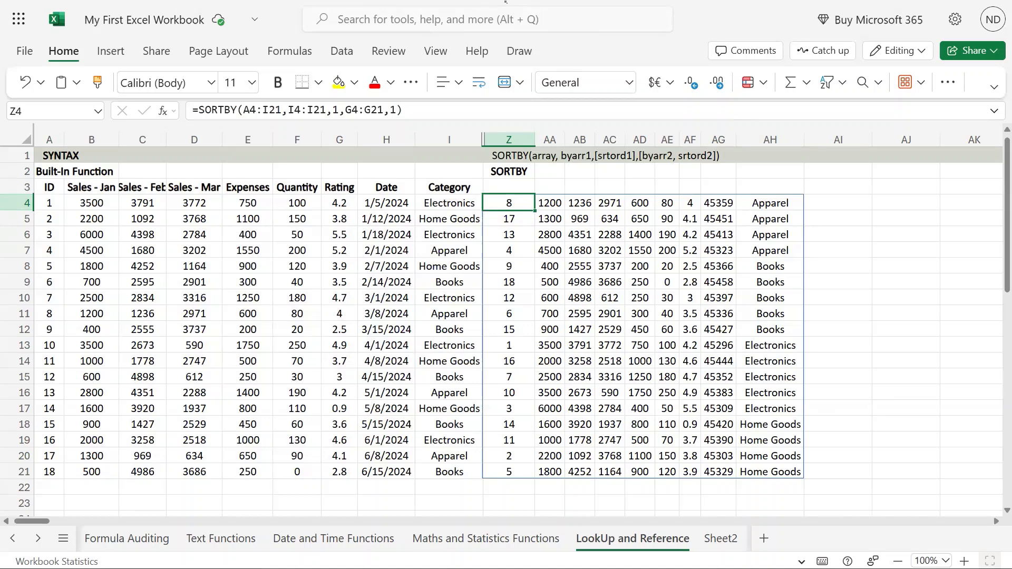
key("F2")
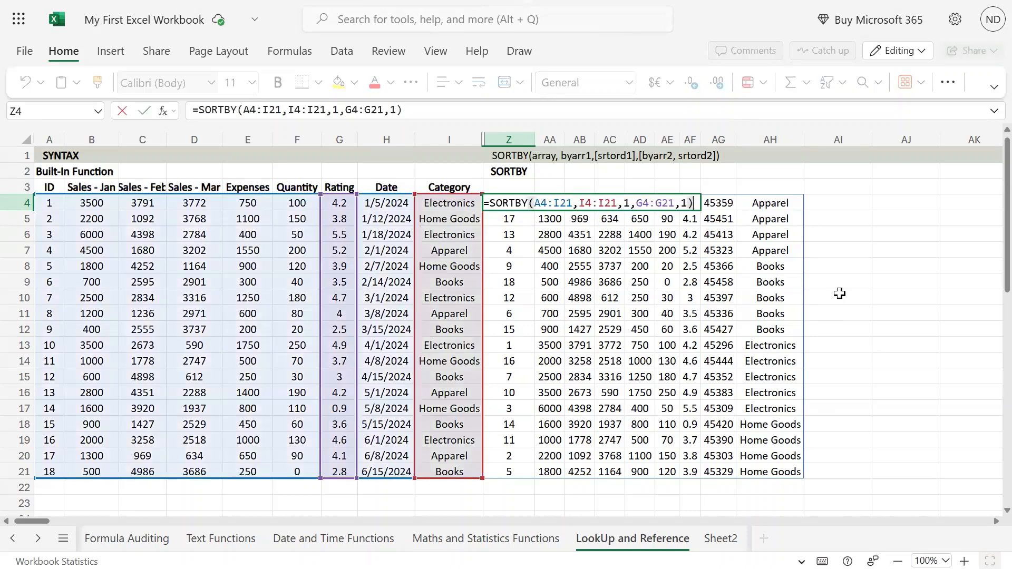
key("Left")
key("Left")
key("Left")
key("shift+Left")
key("shift+Left")
key("shift+Left")
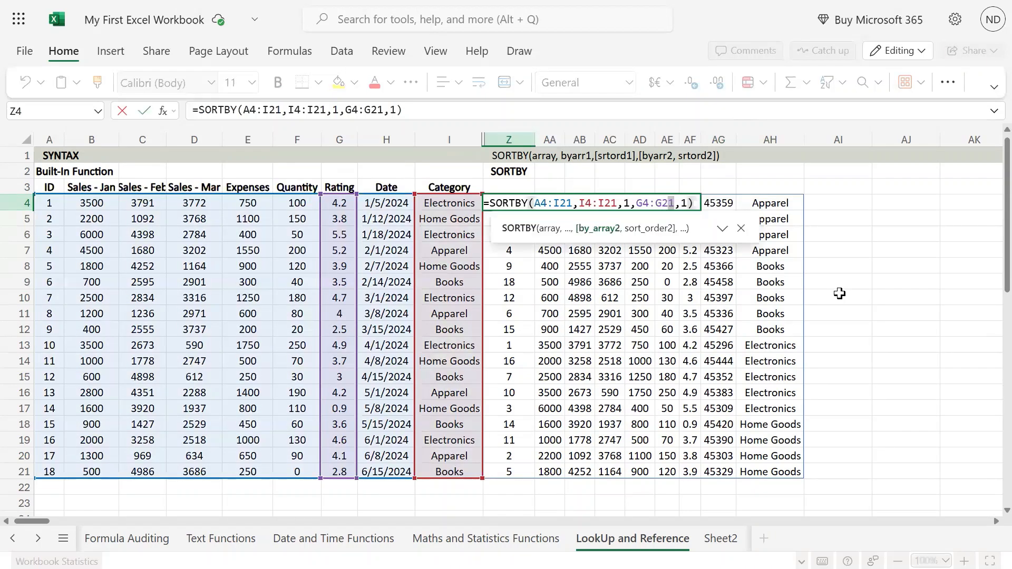
key("shift+Left")
key("shift+Left")
key("shift+Left")
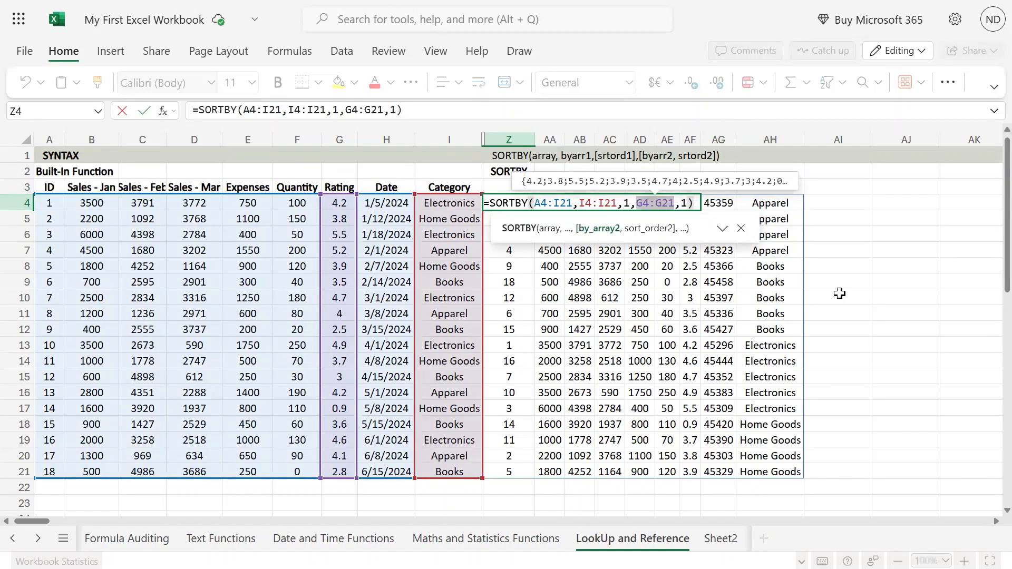
Step: Try shortening the second sort range in the Z4 formula to G4:G10, and undo that change
key("Right")
key("Left")
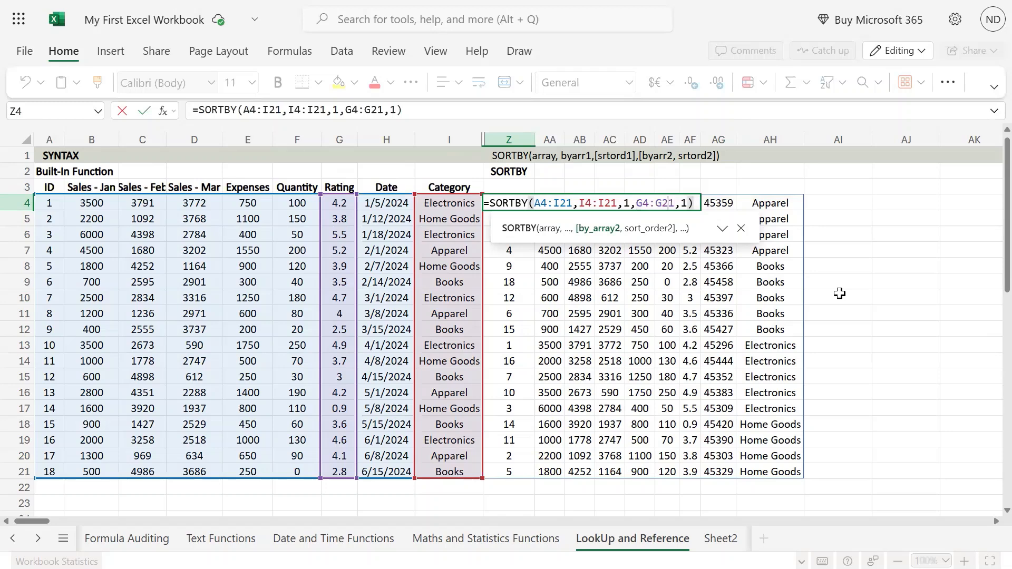
key("BackSpace")
key("BackSpace")
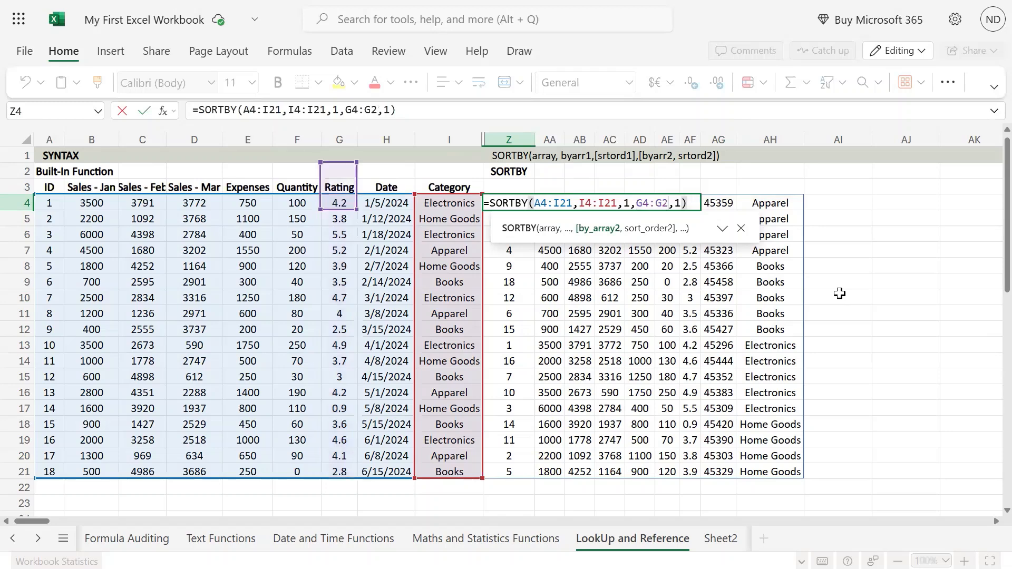
type("10")
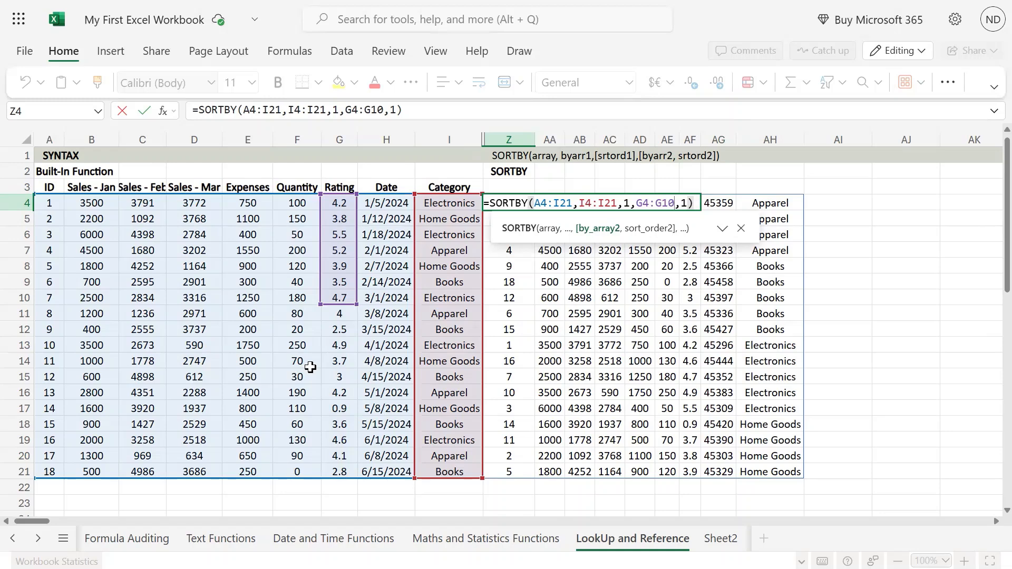
key("Return")
key("Up")
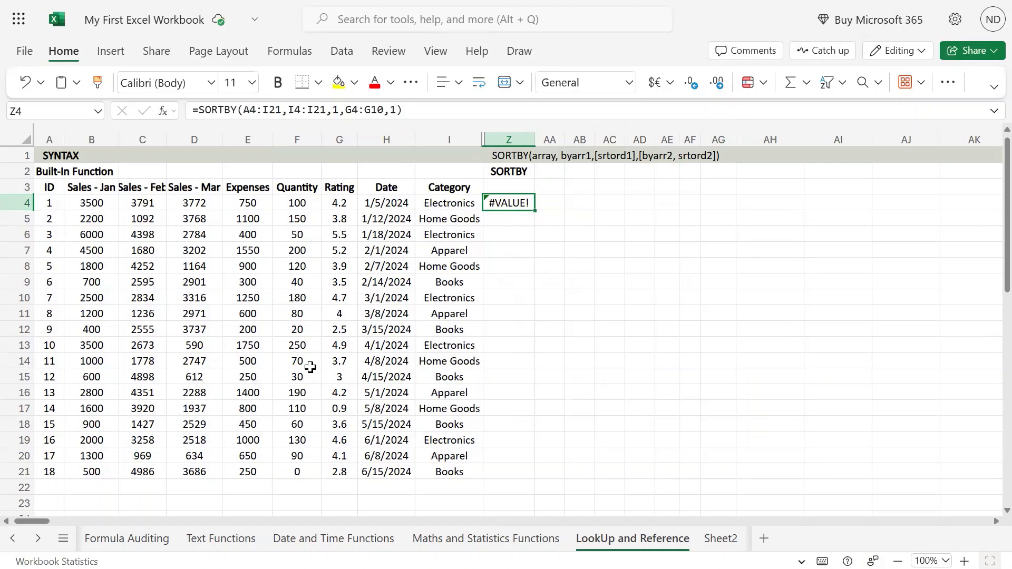
key("ctrl+z")
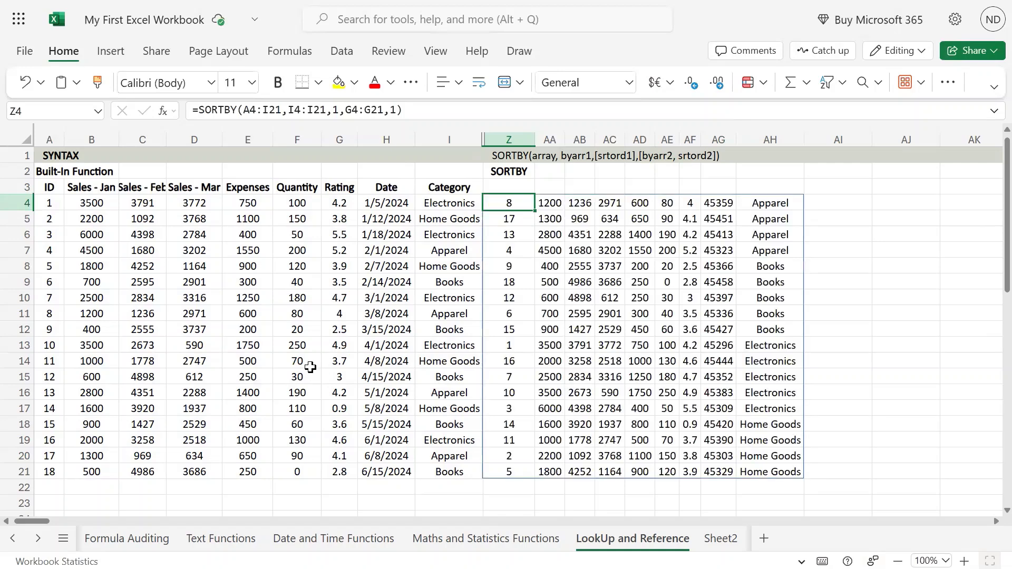
Step: Reopen the Z4 formula and highlight the Rating range G4:G21 to check which rows it covers
key("F2")
key("Left")
key("Left")
key("Left")
key("Left")
key("Left")
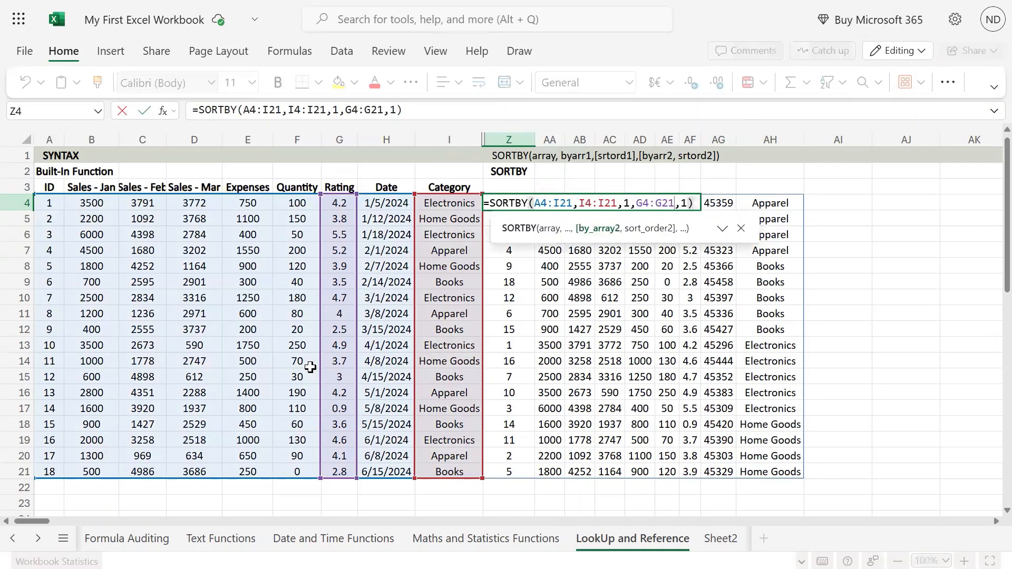
key("shift+Left")
key("shift+Left")
key("shift+Left")
key("shift+Left")
key("shift+Left")
key("shift+Left")
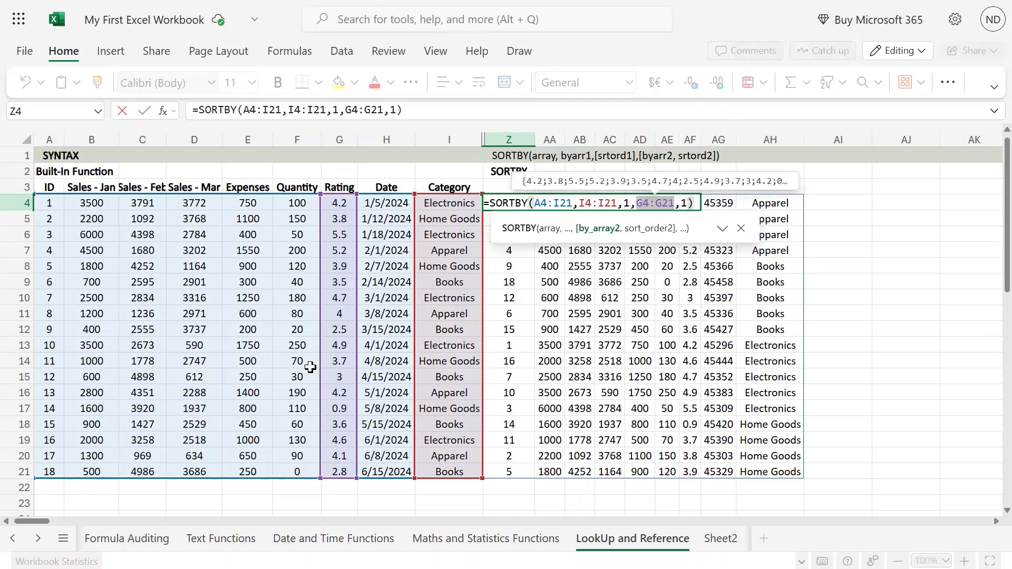
Step: Highlight the Category range I4:I21 in the formula to compare its rows with the Rating range
key("Left")
key("Left")
key("Left")
key("Left")
key("shift+Left")
key("shift+Left")
key("shift+Left")
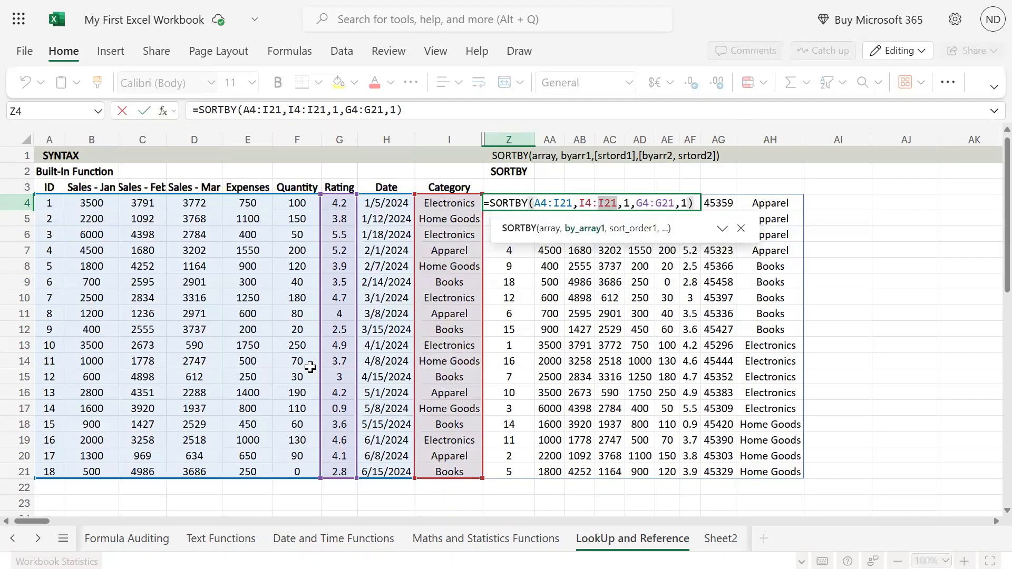
key("shift+Left")
key("shift+Left")
key("shift+Left")
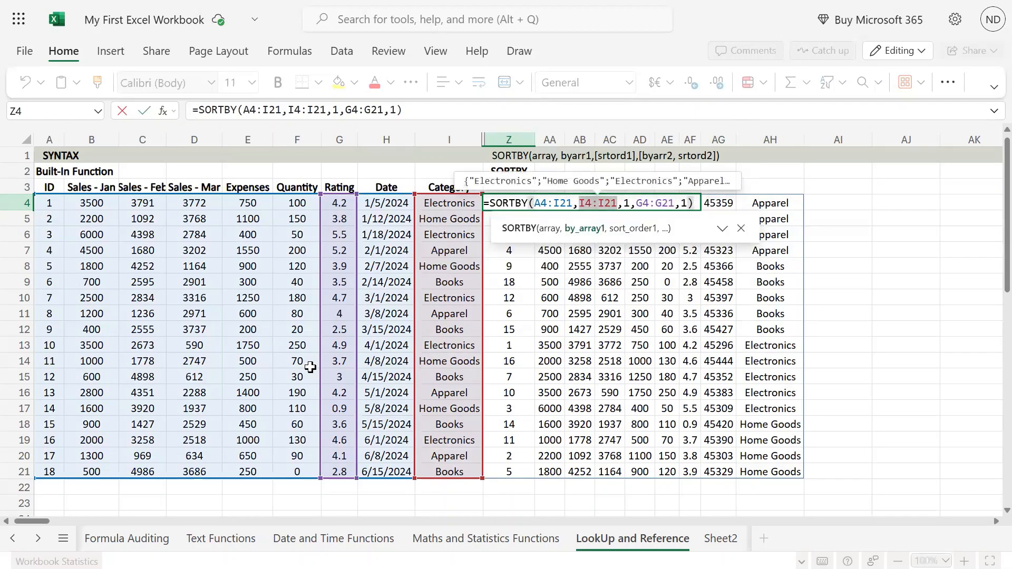
Step: Highlight the source array A4:I21 in the formula to compare its rows with both sort ranges
key("Left")
key("Left")
key("shift+Left")
key("shift+Left")
key("shift+Left")
key("shift+Left")
key("shift+Left")
key("shift+Left")
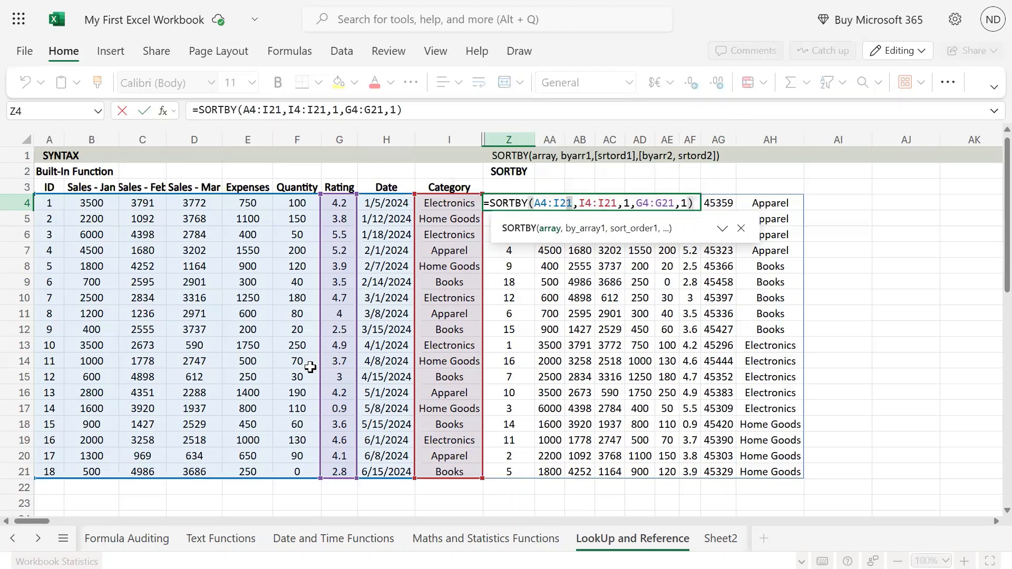
Step: Review the two sort-order arguments in the Z4 SORTBY formula, first for Category and second for Rating
key("Right")
key("Right")
key("Right")
key("Right")
key("Right")
key("Right")
key("Right")
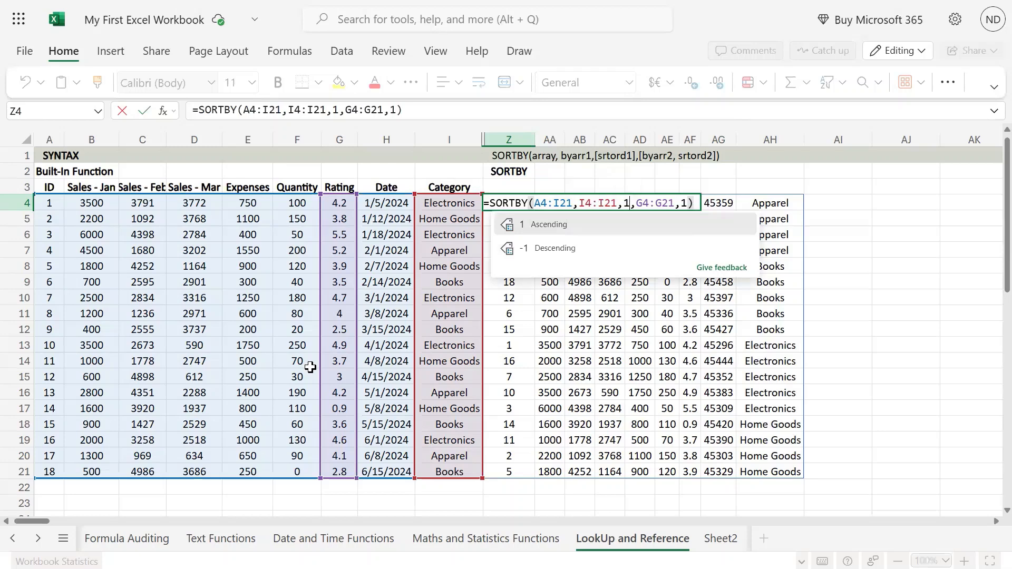
key("Right")
key("Right")
key("Right")
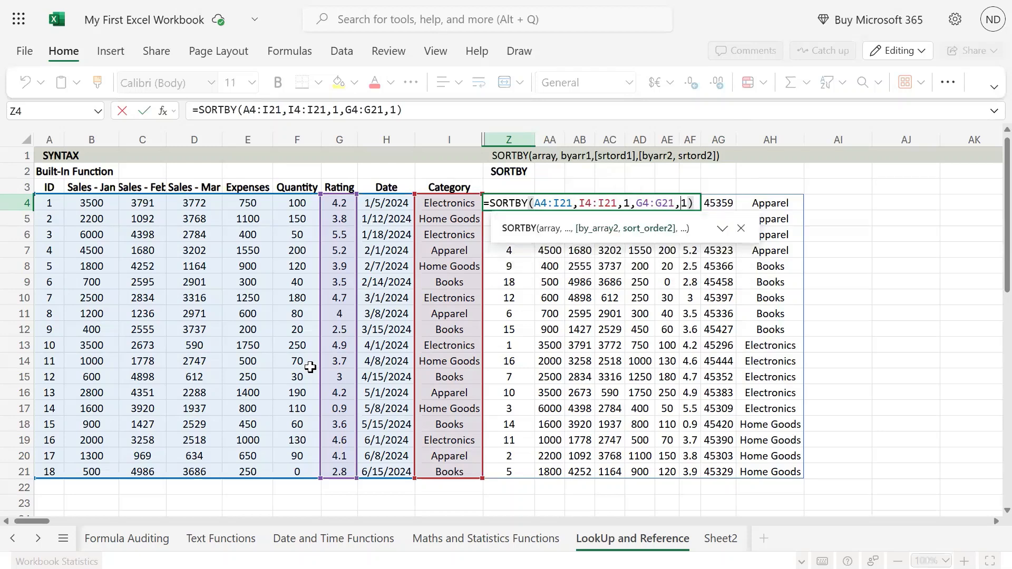
Step: Try 2 as the Category sort order in the Z4 formula and restore it to 1
key("Left")
key("Left")
key("Left")
key("Left")
key("Left")
key("Left")
key("Left")
key("BackSpace")
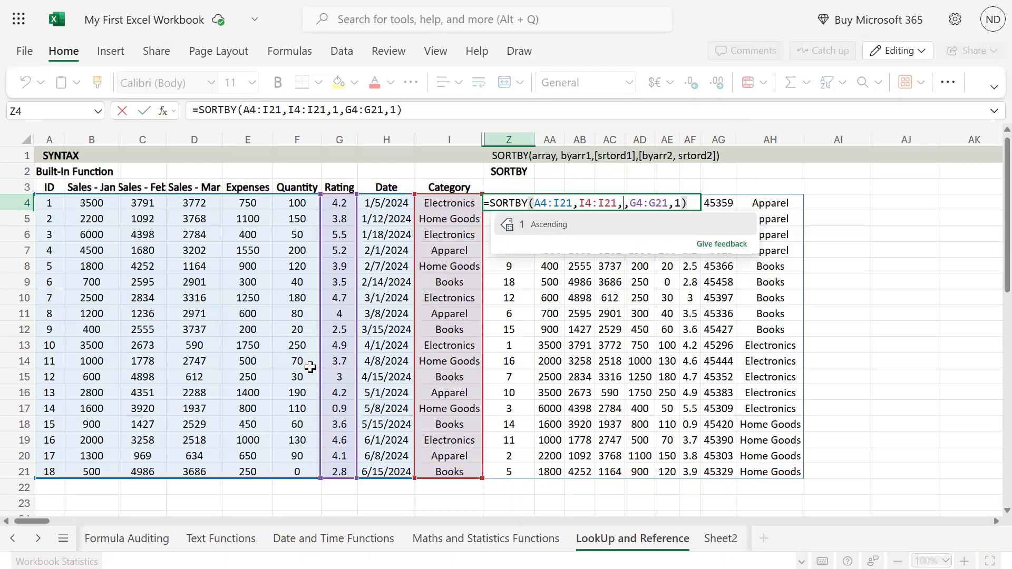
type("2")
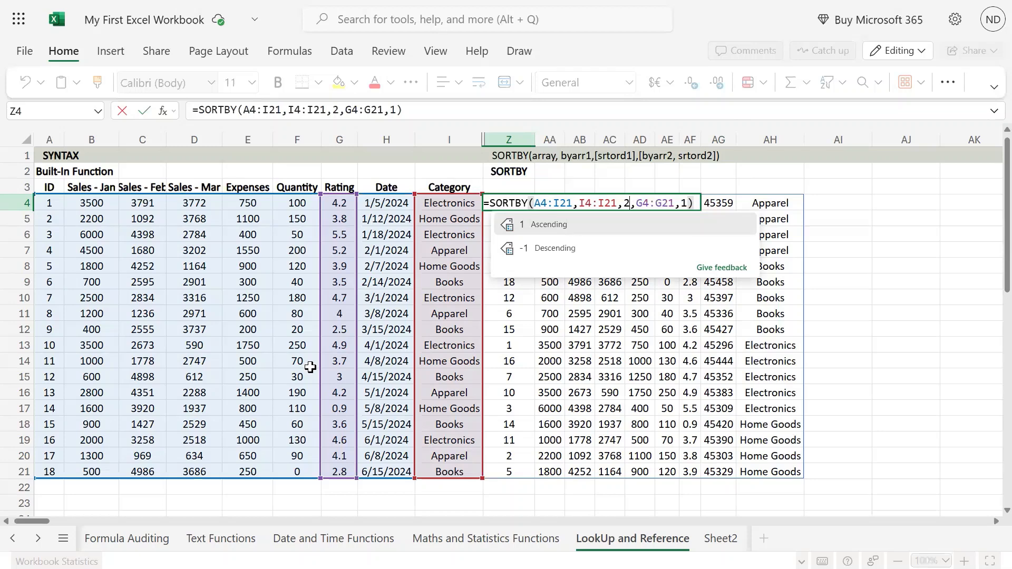
key("BackSpace")
type("1")
key("Return")
key("Up")
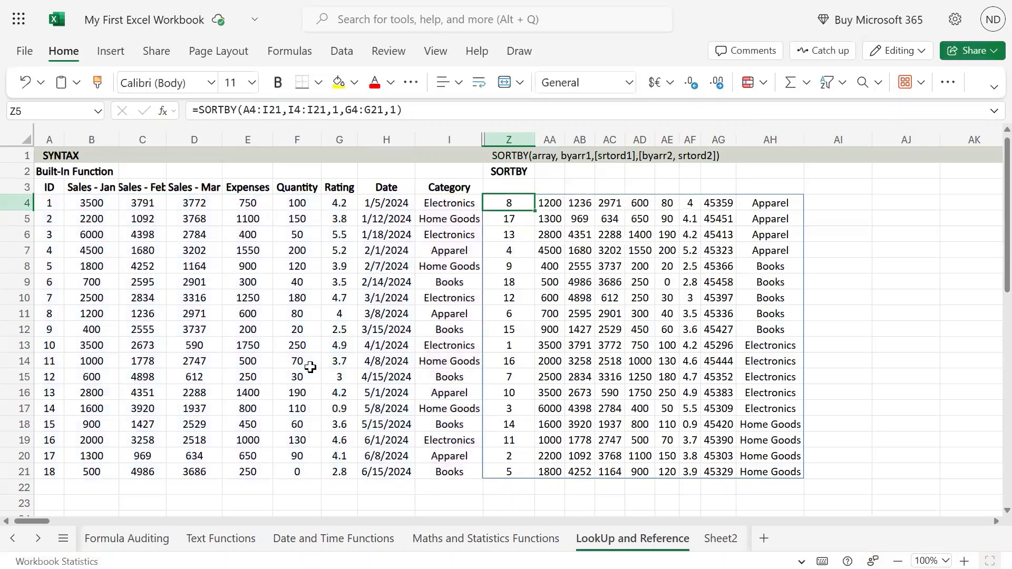
Step: Try 2 as the Rating sort order in the Z4 formula, and undo that change
key("F1")
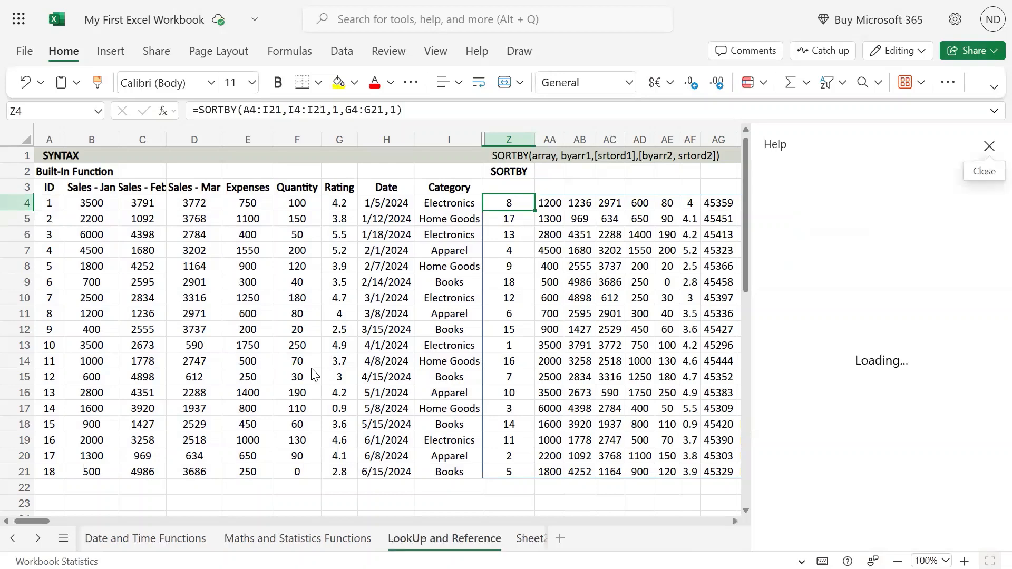
left_click(989, 146)
key("F2")
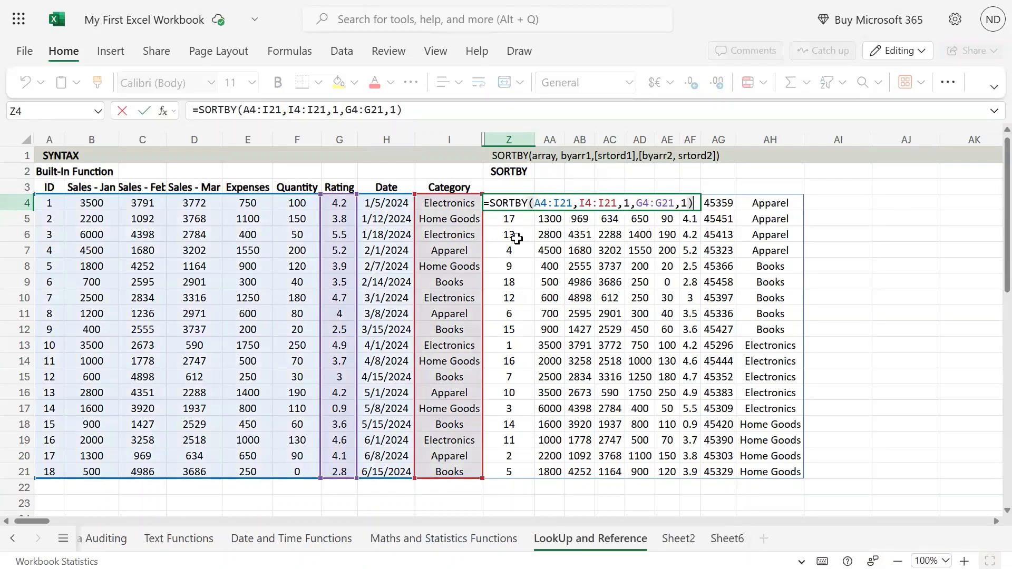
key("Left")
key("BackSpace")
type("2")
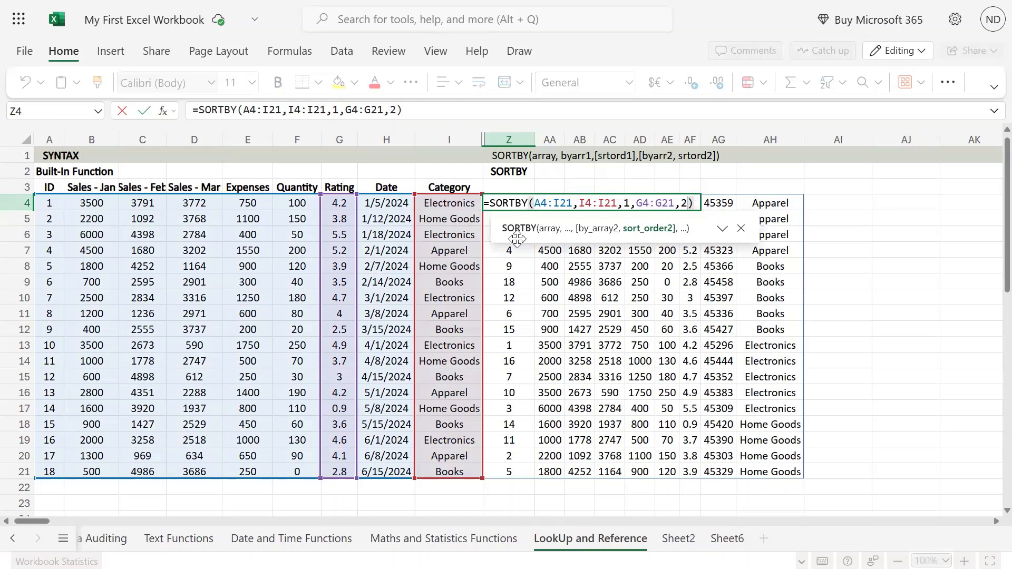
key("Return")
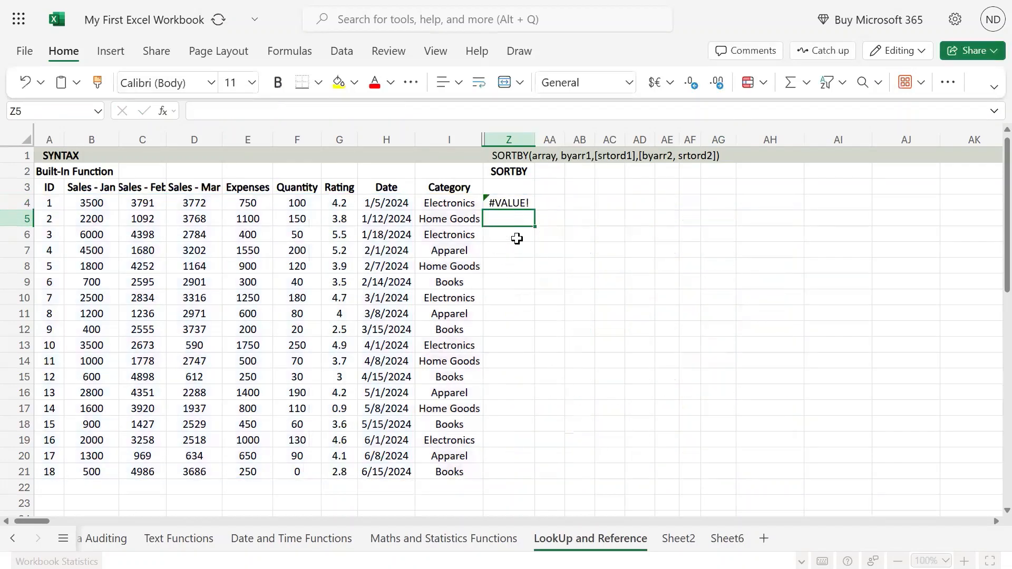
key("Up")
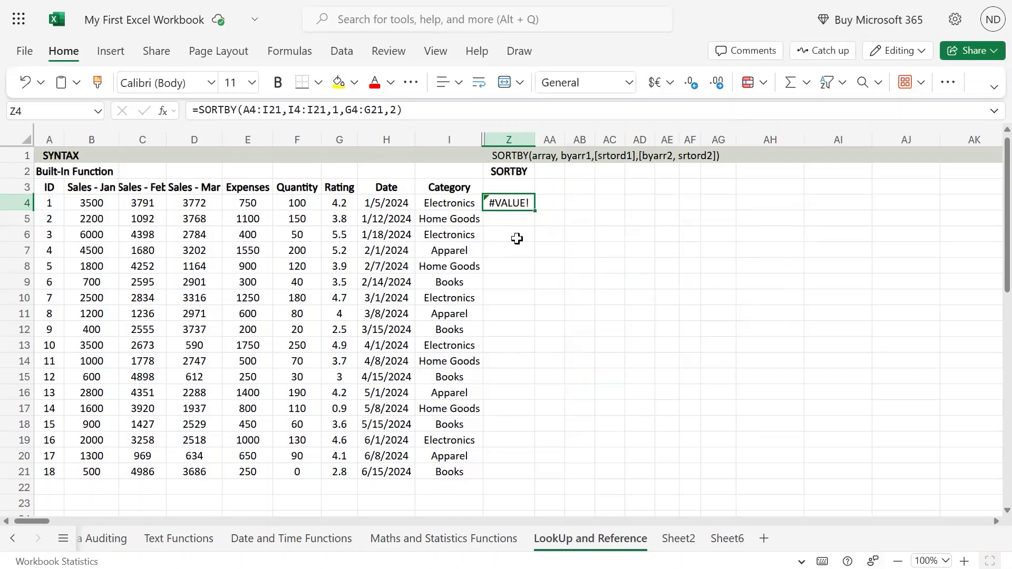
key("ctrl+z")
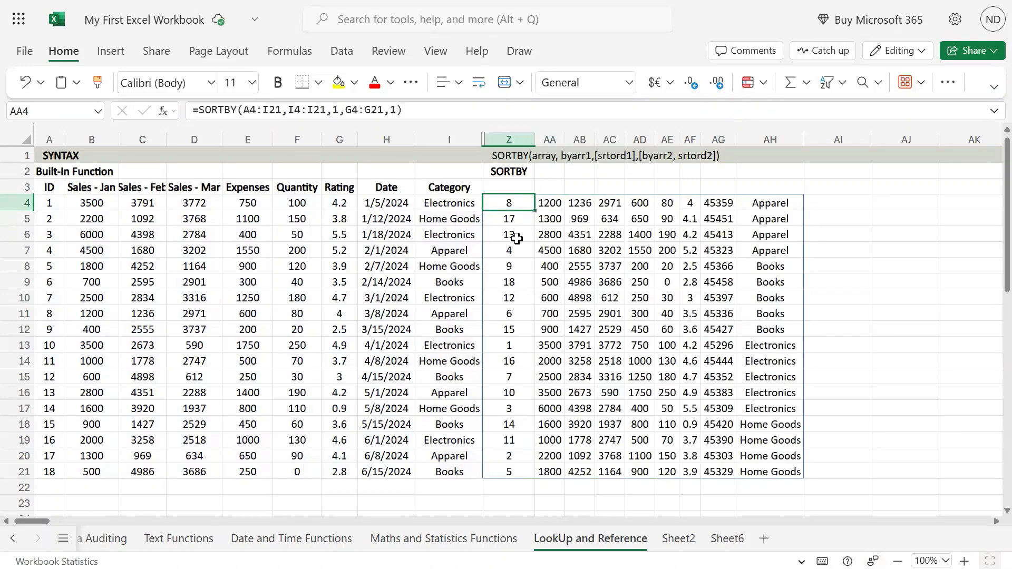
Step: Look across the first record of the source table in row 4
key("ctrl+a")
key("Left")
key("Left")
key("Left")
key("Left")
key("Left")
key("Left")
key("Left")
key("Left")
key("Left")
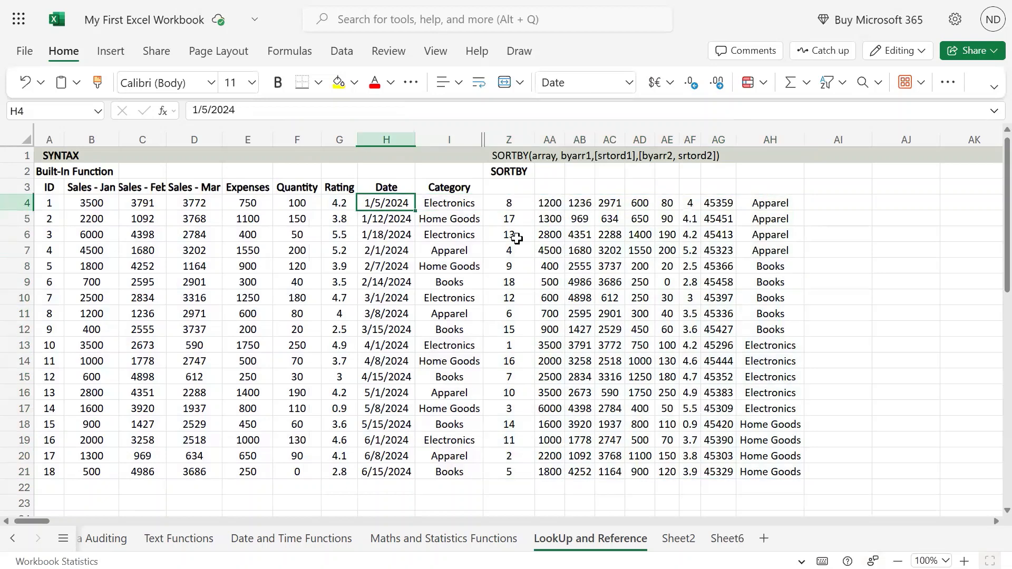
key("Right")
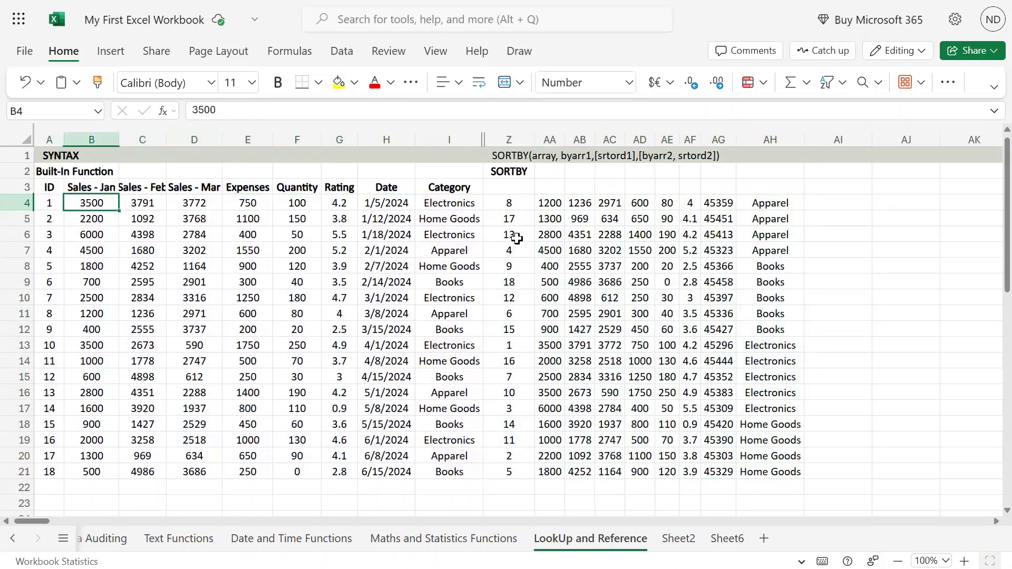
Step: Highlight the Apparel ratings AF4:AF7 in the sorted output to check their order
key("Down")
key("Right")
key("Right")
key("Right")
key("Right")
key("Right")
key("Right")
key("Right")
key("Right")
key("Right")
key("Right")
key("Right")
key("Right")
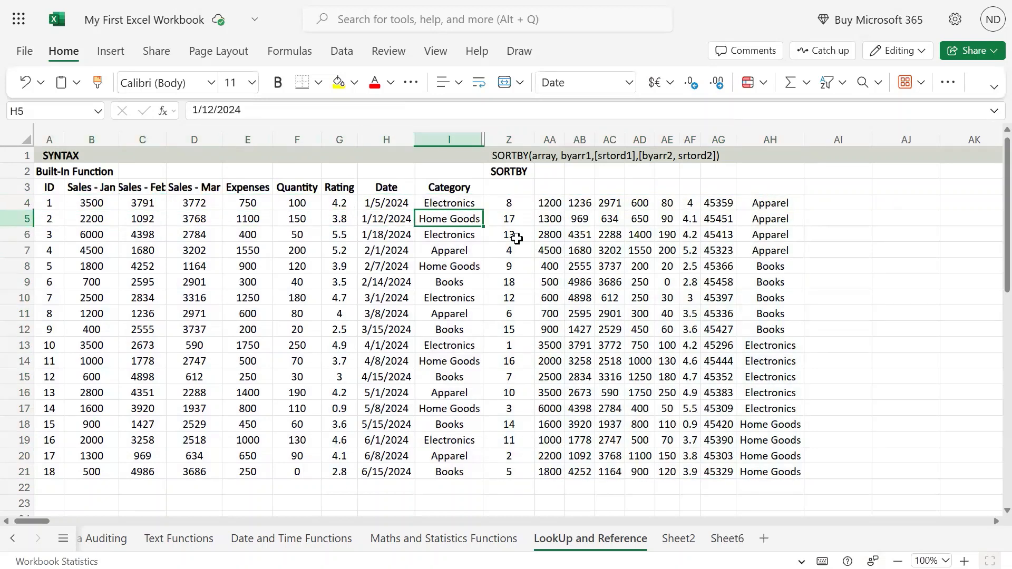
key("Up")
key("Right")
key("Right")
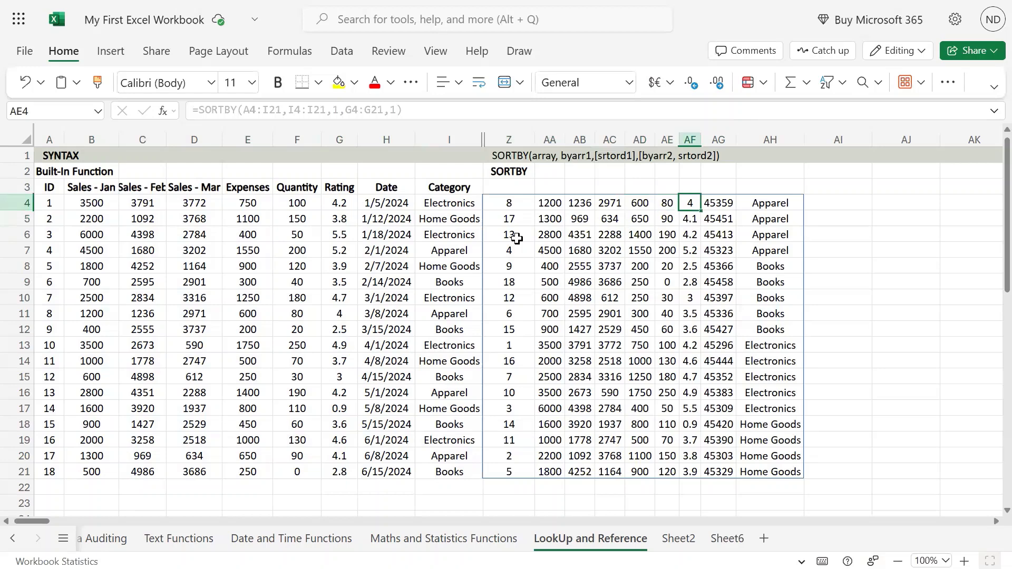
key("shift+Down")
key("shift+Down")
key("shift+Down")
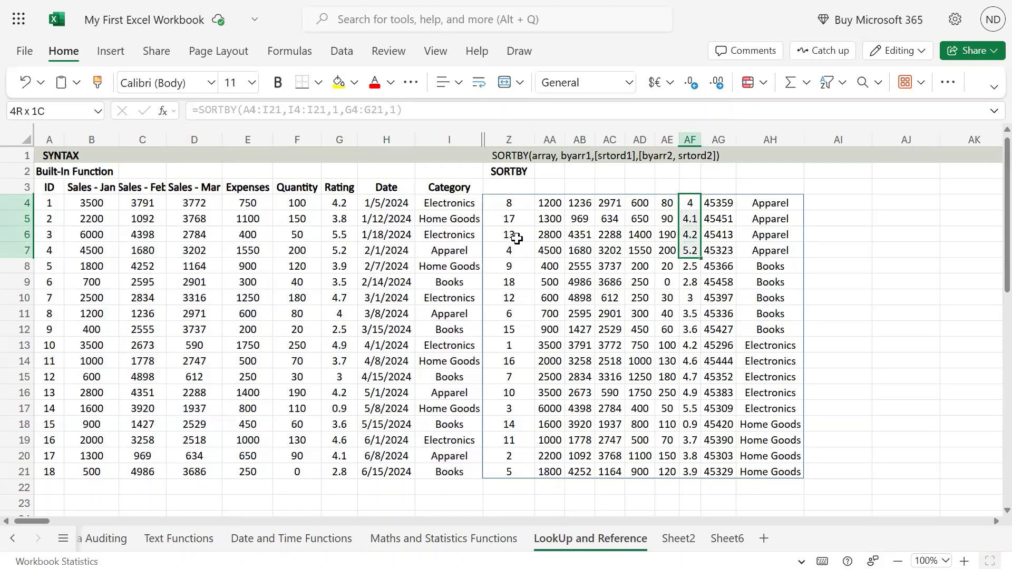
Step: Look across the first record of the sorted output, starting from Z4
key("Left")
key("Left")
key("Left")
key("Left")
key("Left")
key("Left")
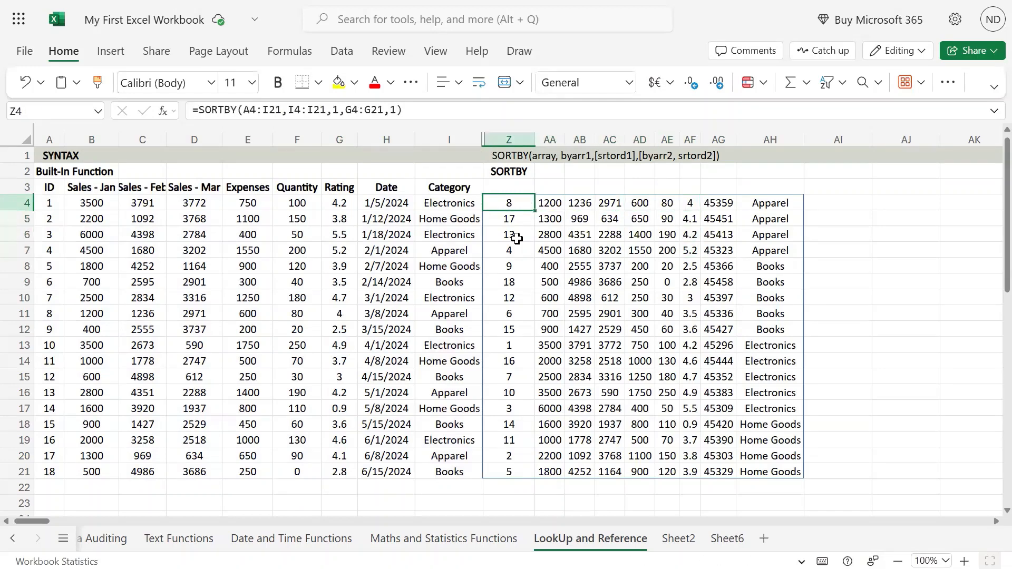
key("Right")
key("Right")
key("Right")
key("Right")
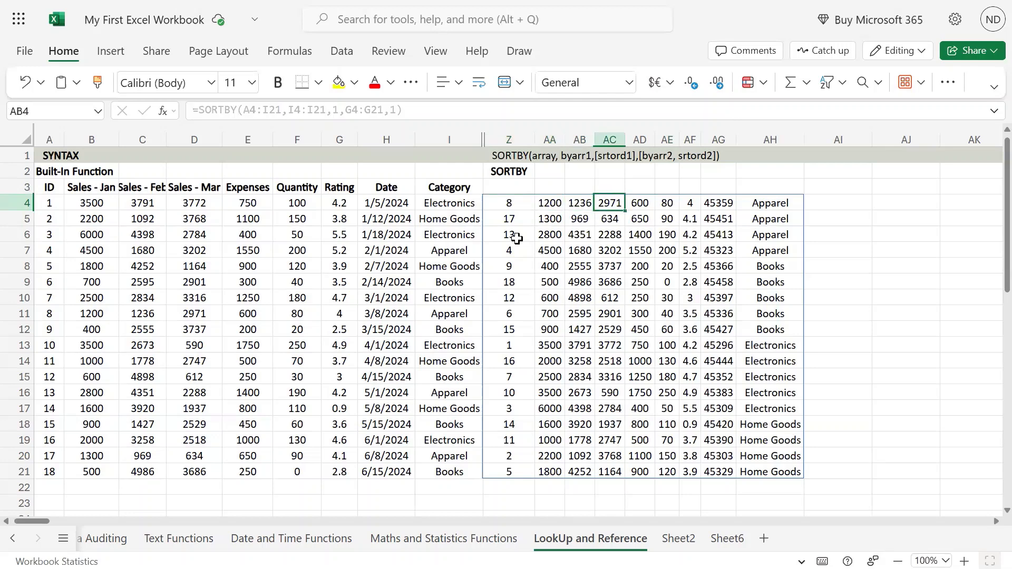
Step: Set the source rating of ID 8 in cell G11 to 2
key("Left")
key("Left")
key("Left")
key("Left")
key("Left")
key("Left")
key("Left")
key("Left")
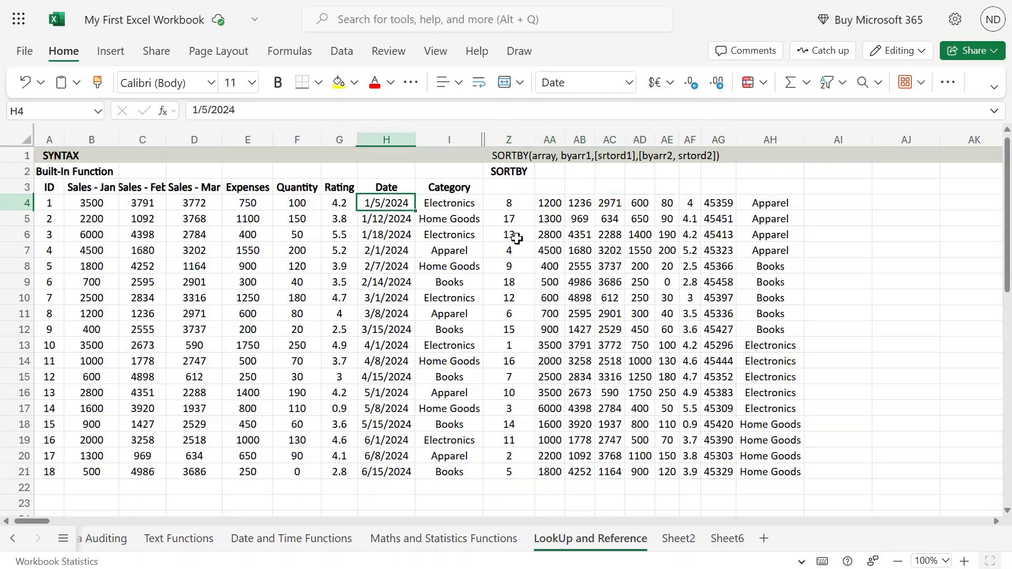
key("Down")
key("Down")
key("Down")
key("Down")
key("Down")
key("Down")
key("Down")
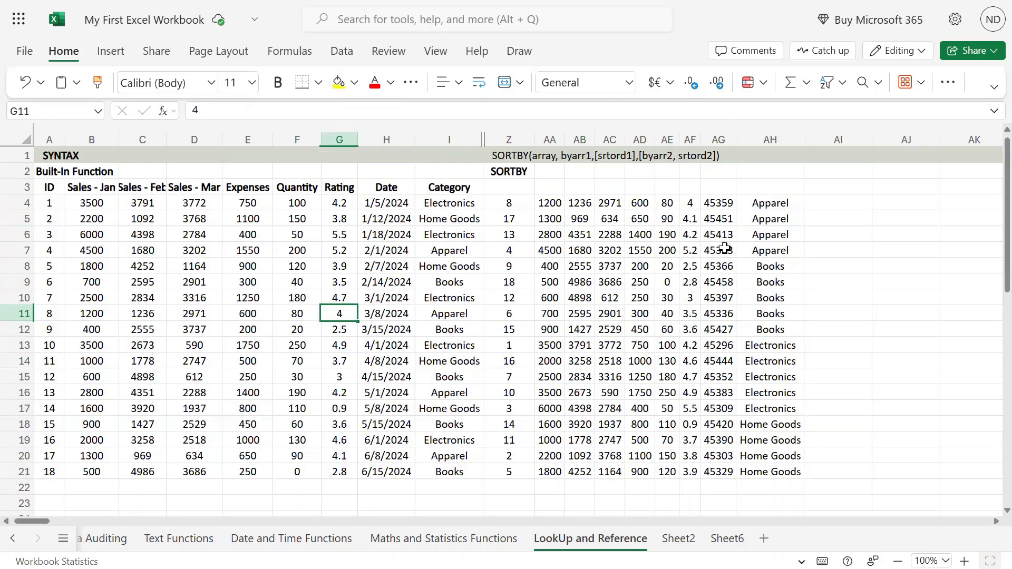
type("2")
key("Return")
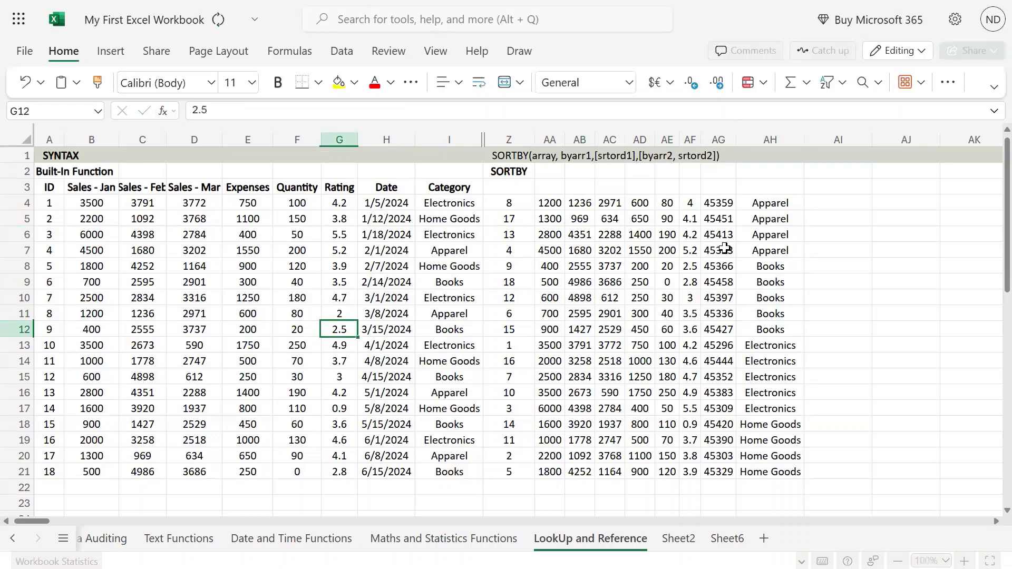
Step: Check the rating of the first sorted record in AF4 against the edited source value
key("Up")
key("Up")
key("Right")
key("Right")
key("Right")
key("Right")
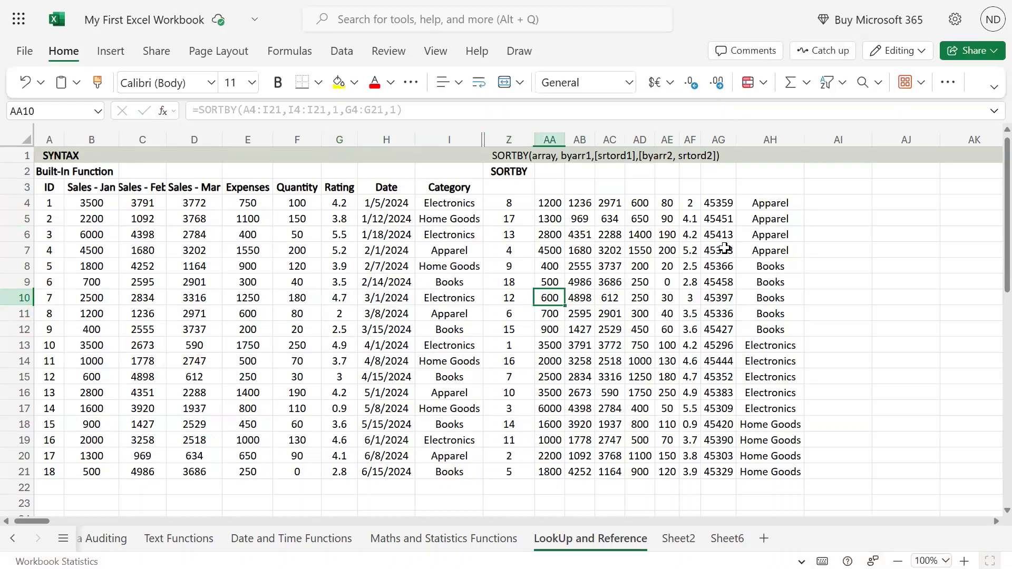
key("Left")
key("Right")
key("Right")
key("Up")
key("Up")
key("Up")
key("Up")
key("Up")
key("Up")
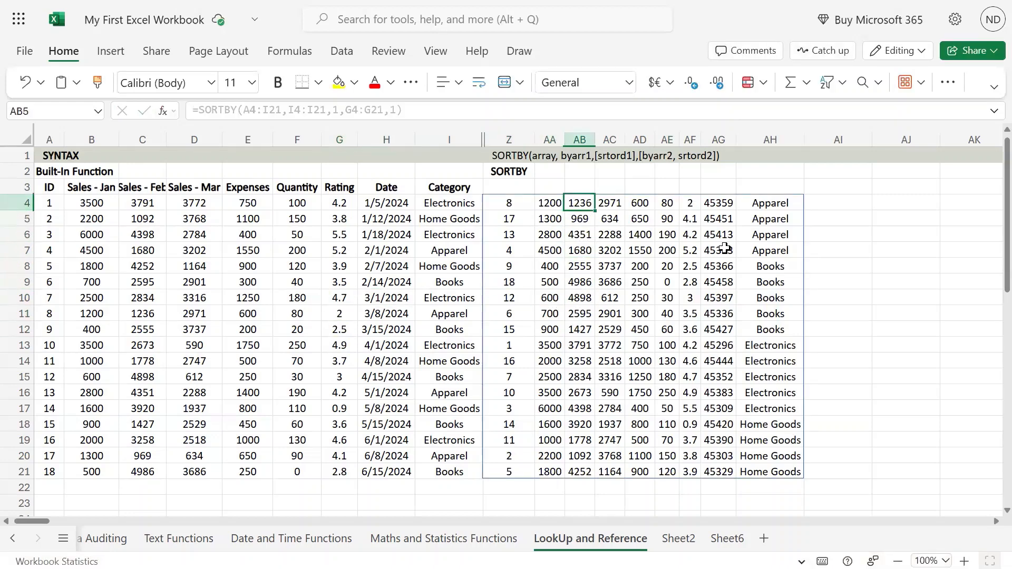
key("Right")
key("Right")
key("Right")
key("Left")
key("Right")
key("Right")
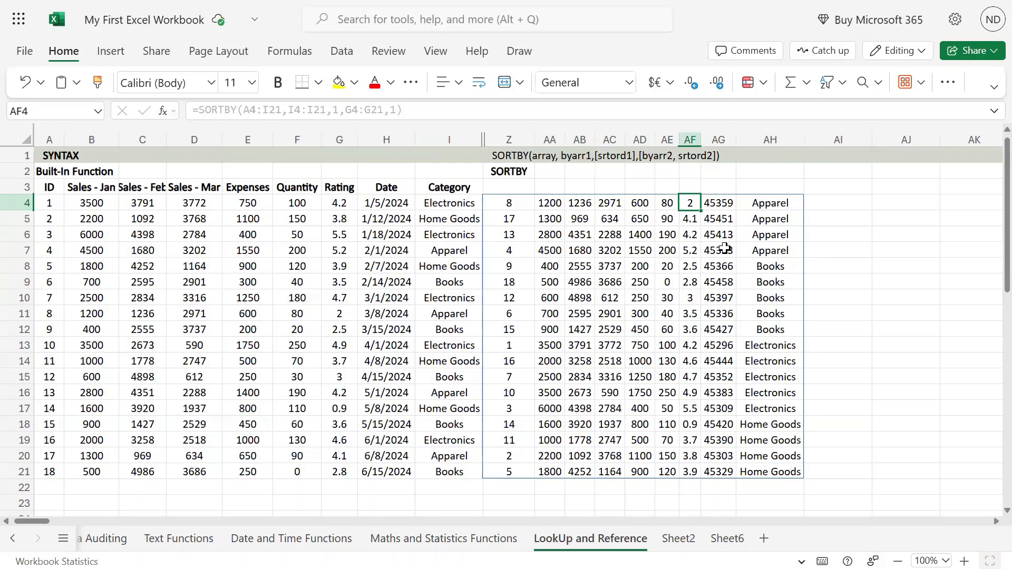
Step: Set the source rating of ID 8 in cell G11 to 6
key("Left")
key("Left")
key("Left")
key("Left")
key("Left")
key("Left")
key("Left")
key("Left")
key("Left")
key("Down")
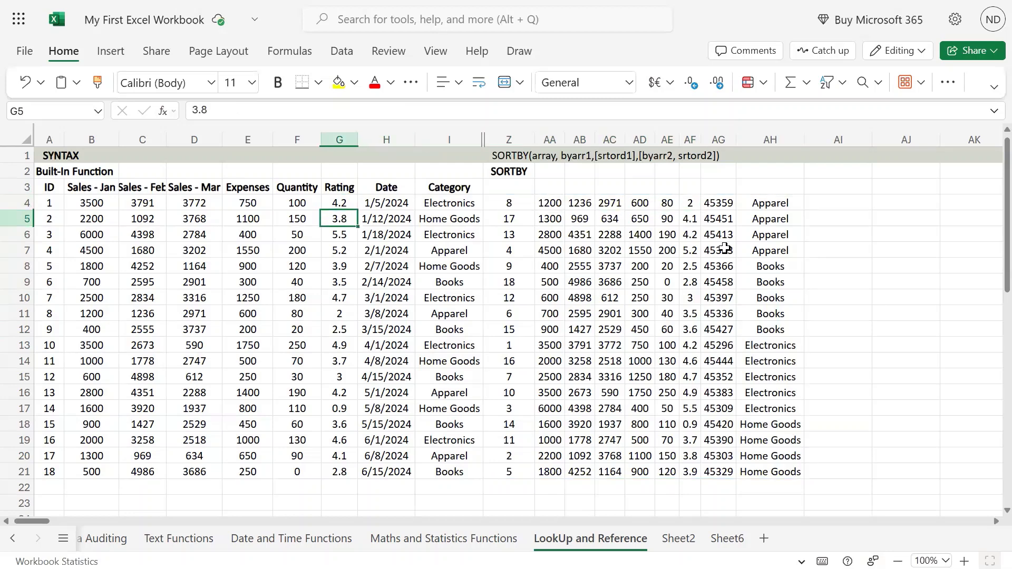
key("Down")
key("Down")
key("Down")
key("Down")
key("Down")
key("Down")
key("Down")
key("Up")
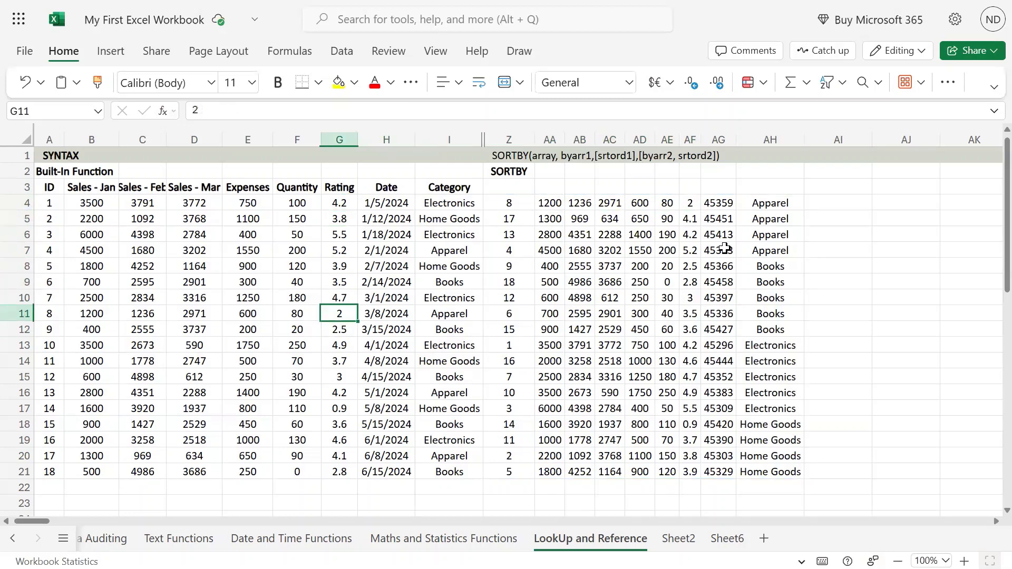
type("6")
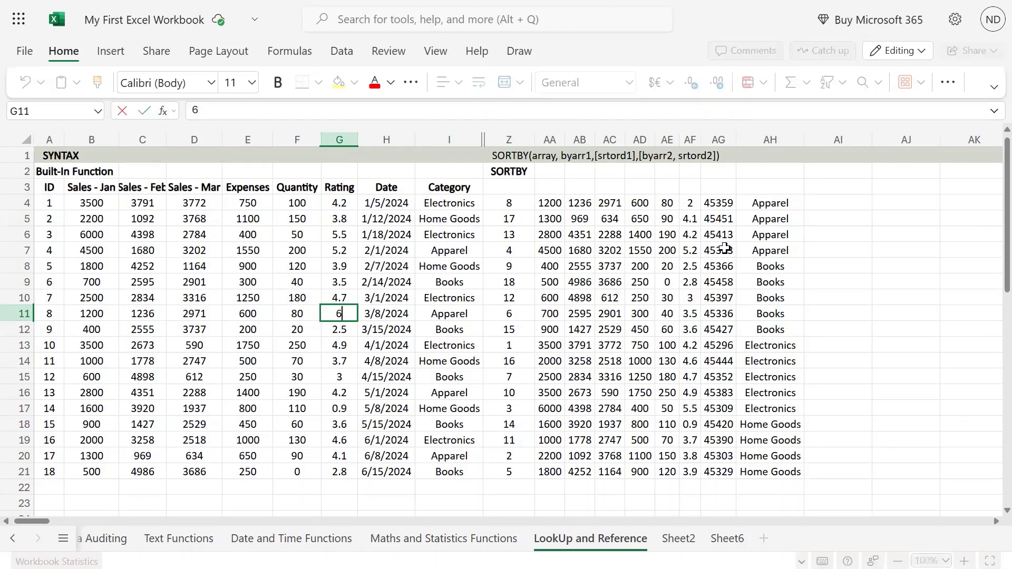
key("Return")
key("Up")
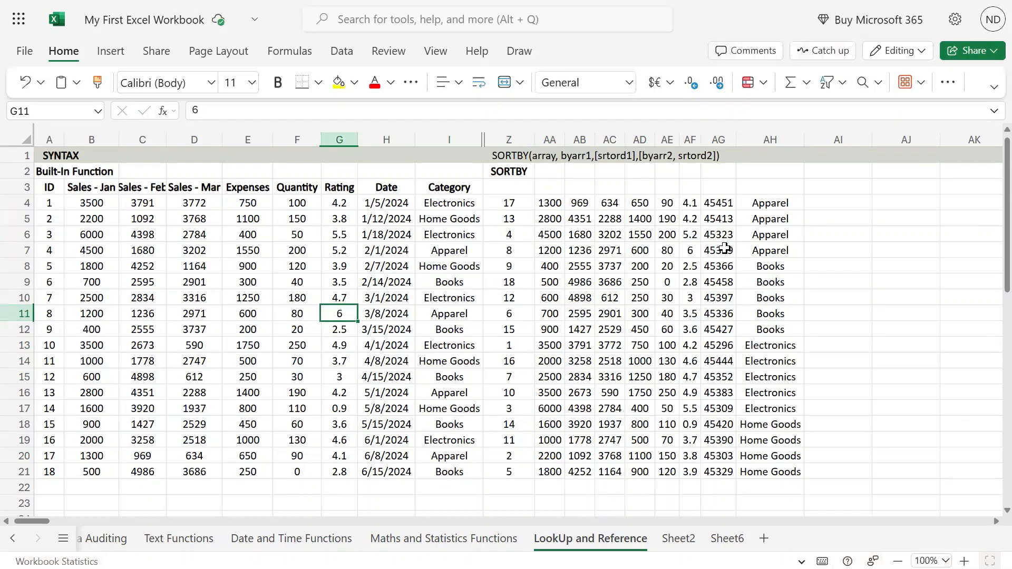
Step: Highlight the ID 8 record Z7:AH7 in the sorted output to check its position among the Apparel rows
key("Up")
key("Right")
key("Right")
key("Right")
key("Up")
key("Up")
key("Up")
key("ctrl+shift+Right")
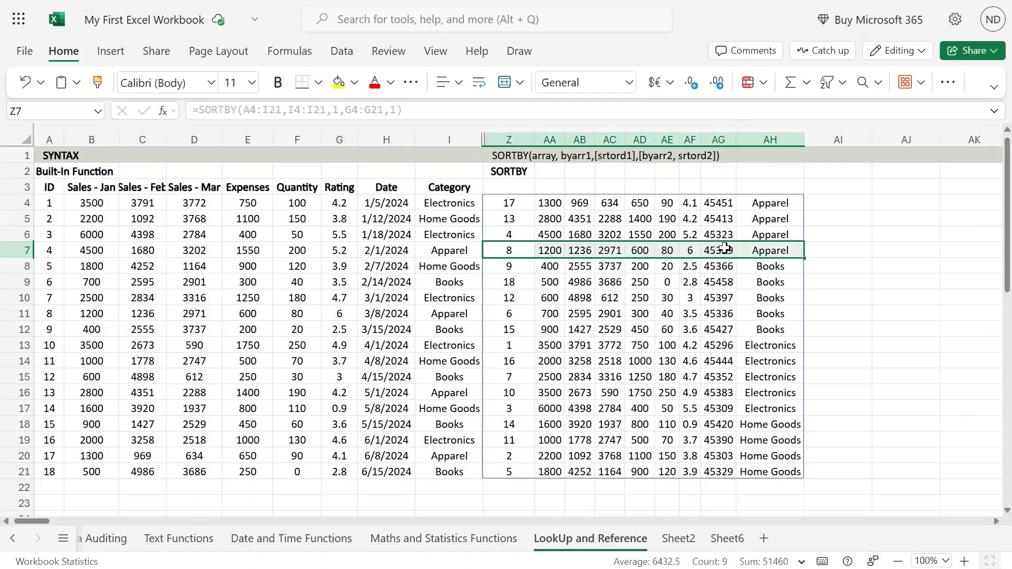
Step: Highlight the whole sorted output Z4:AH21 and view the Z4 formula that produces it without changing it
key("ctrl+Up")
key("ctrl+shift+Right")
key("ctrl+shift+Down")
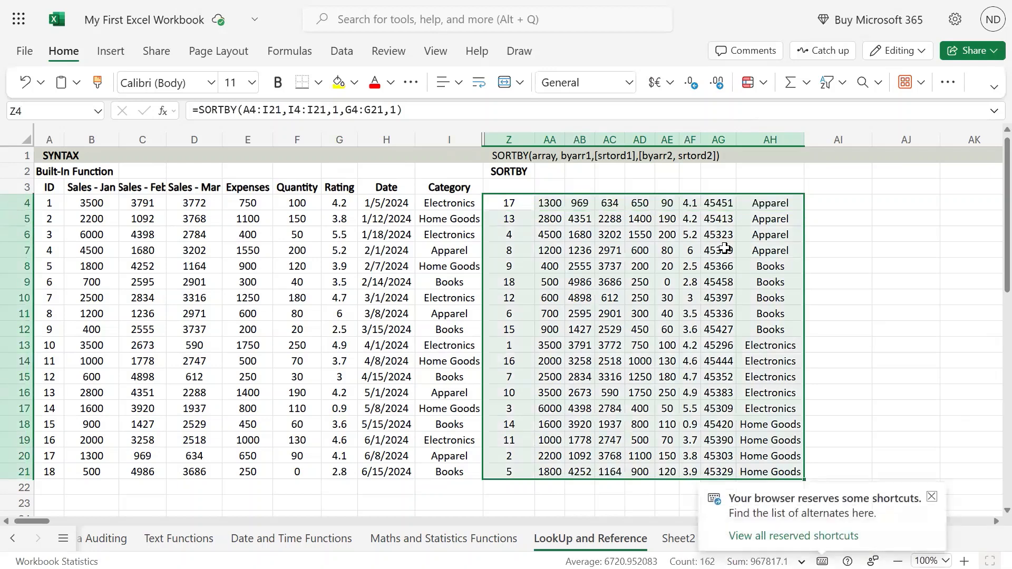
left_click(520, 201)
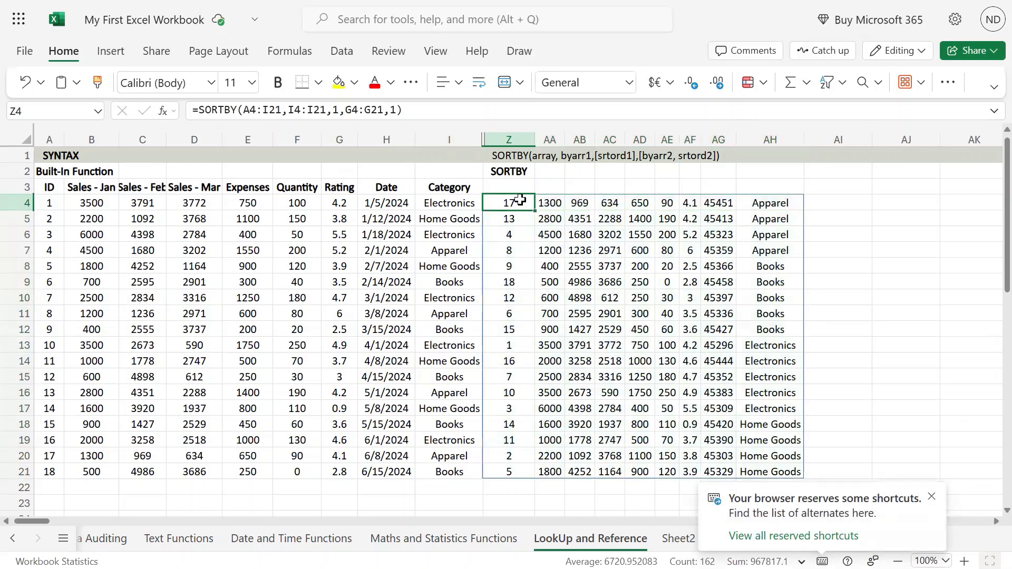
double_click(522, 201)
key("Escape")
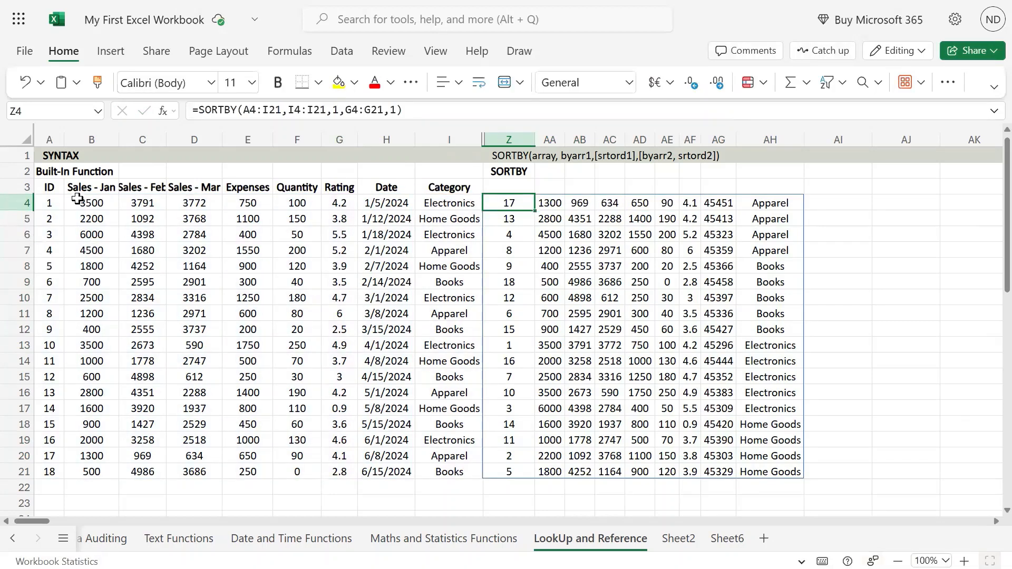
Step: Highlight the source table A3:I21 and the sorted output Z4:AH21 in turn to compare them
left_click_drag(48, 187, 455, 471)
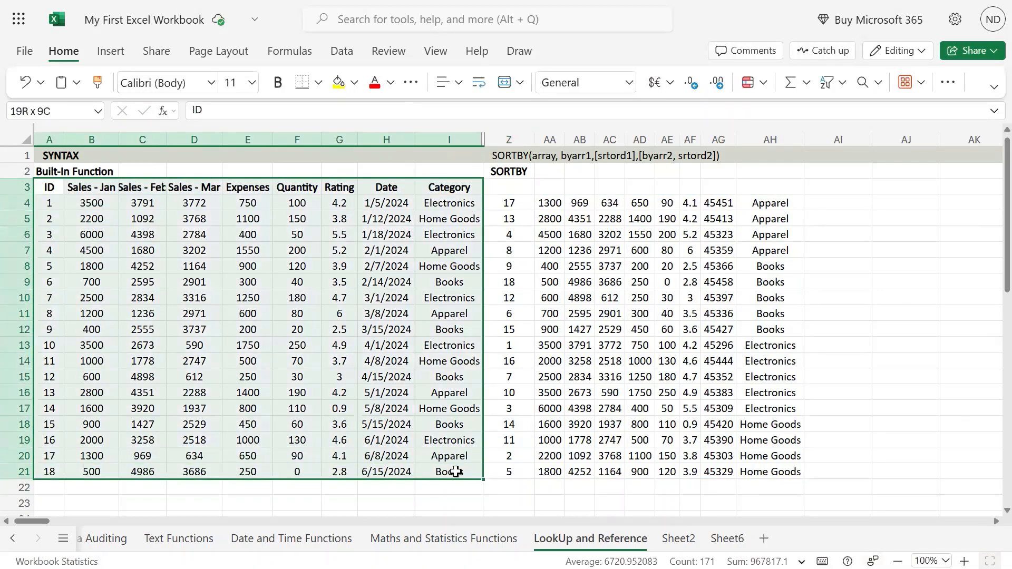
left_click(526, 206)
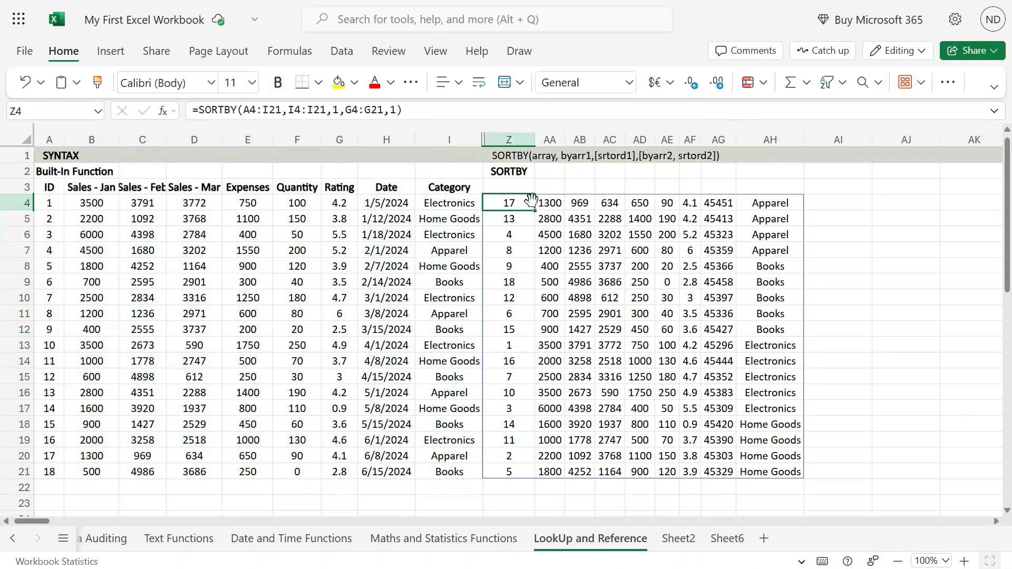
left_click_drag(567, 240, 769, 456)
left_click_drag(771, 468, 772, 468)
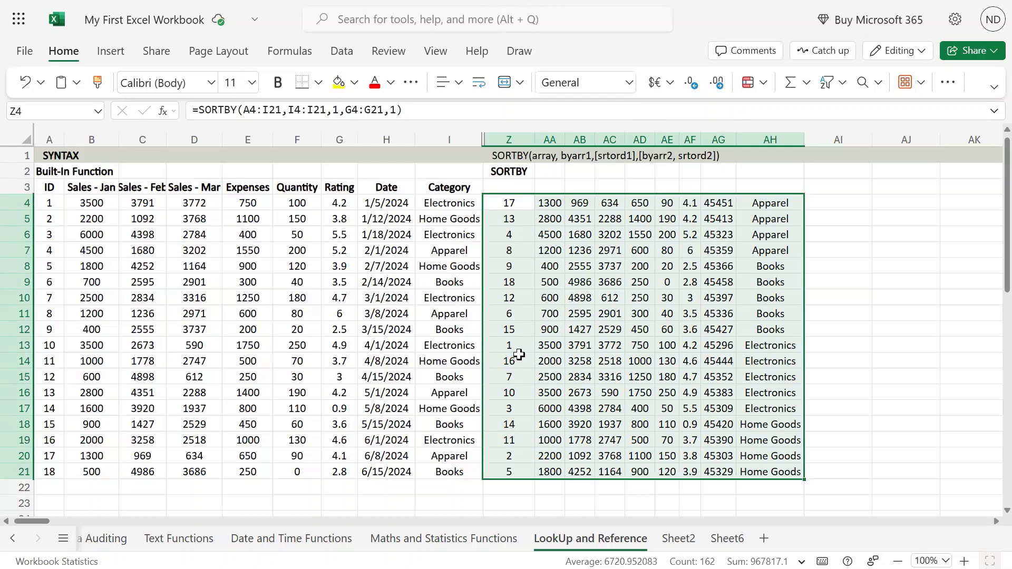
Step: Highlight part of the sorted output and check the SORTBY formula held in cell Z4
left_click_drag(519, 354, 692, 423)
left_click(509, 202)
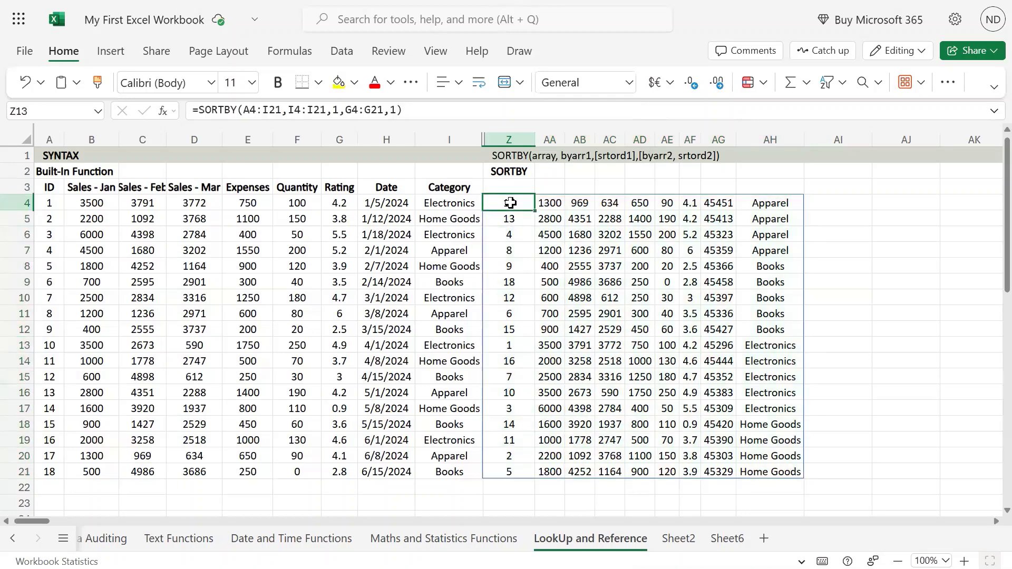
left_click(750, 363)
left_click(510, 205)
Step: Enter the sample text sdfgasd in the empty cell AJ14, outside the sorted output
left_click(870, 364)
type("sdfgasd")
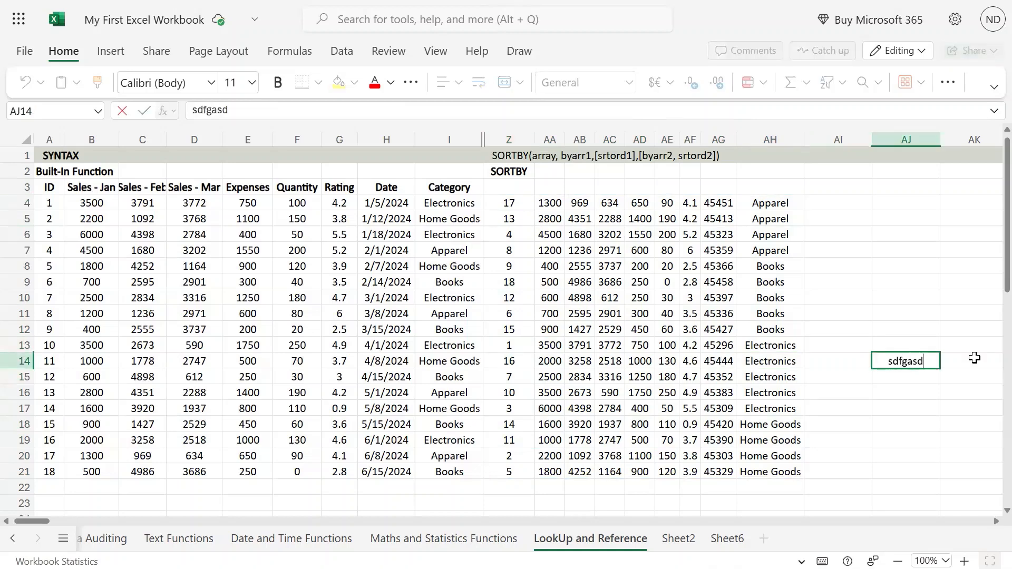
key("Return")
Step: Step across row 15 of the sorted output to examine the formula shown for its spilled cells
key("Left")
key("Left")
key("Left")
key("Left")
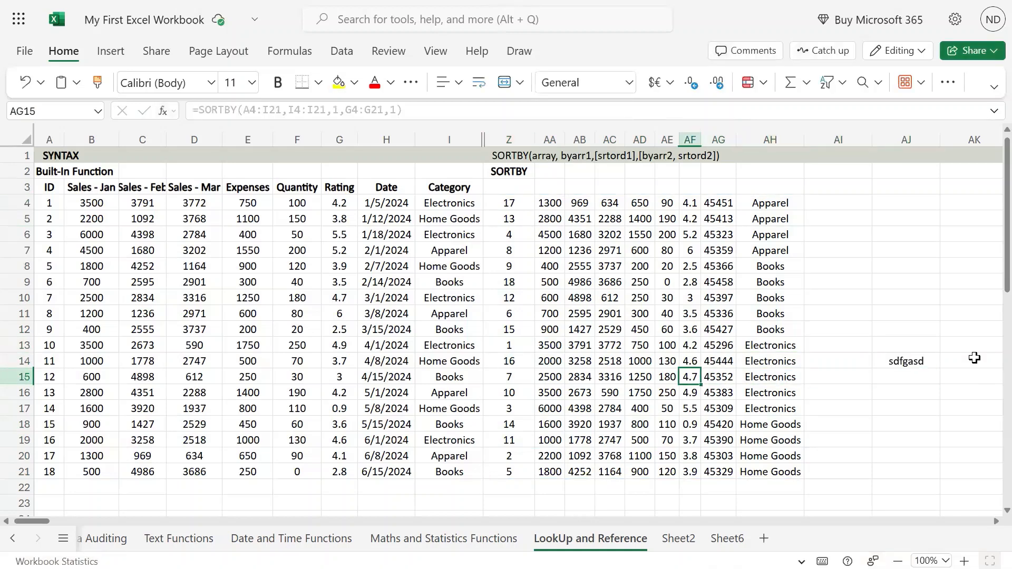
key("Left")
key("Left")
key("Left")
key("Left")
key("Right")
key("Right")
key("Right")
key("Right")
key("Right")
key("Right")
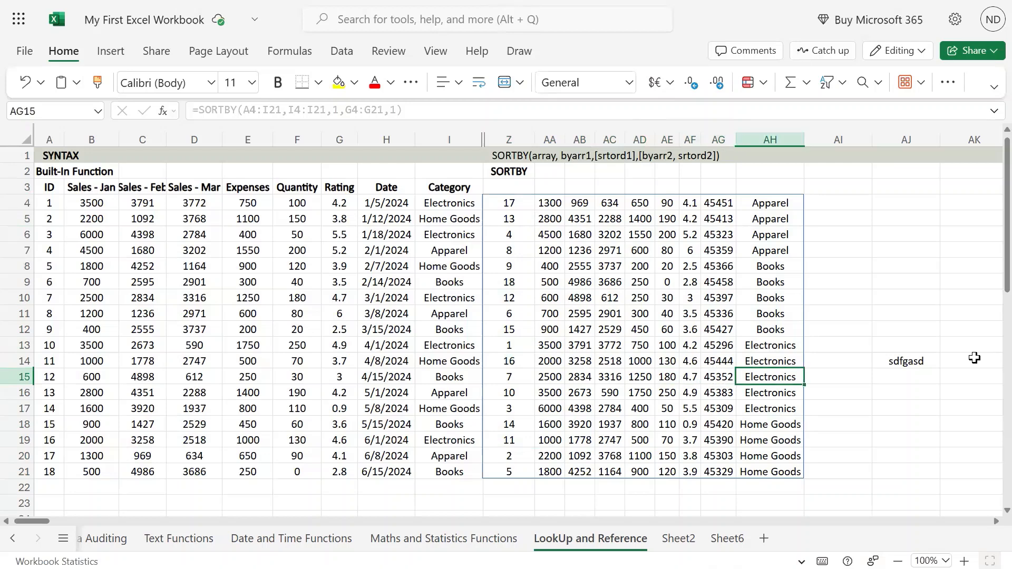
Step: Delete the sample text from cell AJ14 beside the sorted output
key("Right")
key("Right")
key("Up")
key("Delete")
Step: Enter the number 31231233.21 in cell AG14, inside the range filled by the SORTBY formula
key("Left")
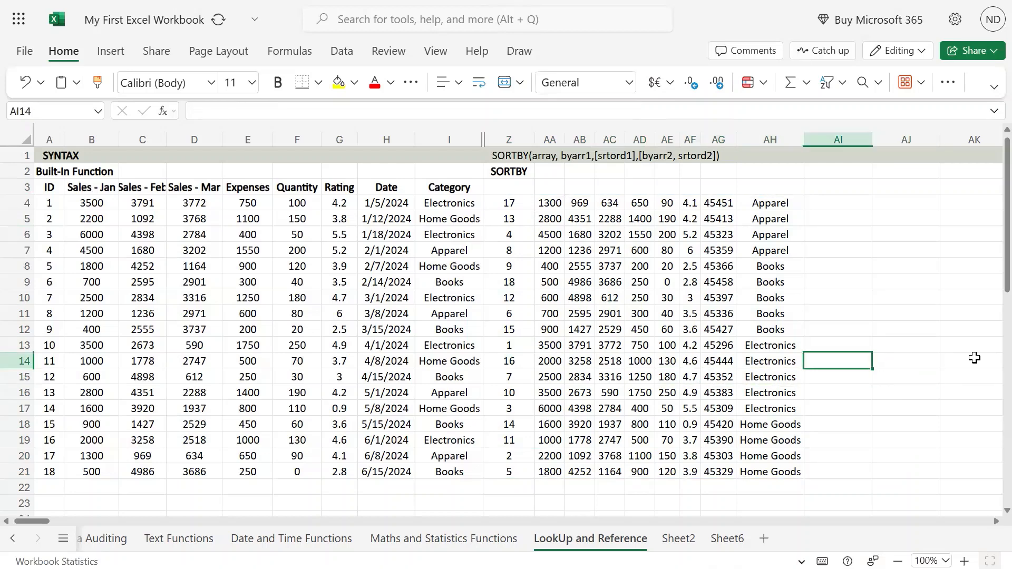
key("Left")
key("Left")
type("3123123123")
key("Return")
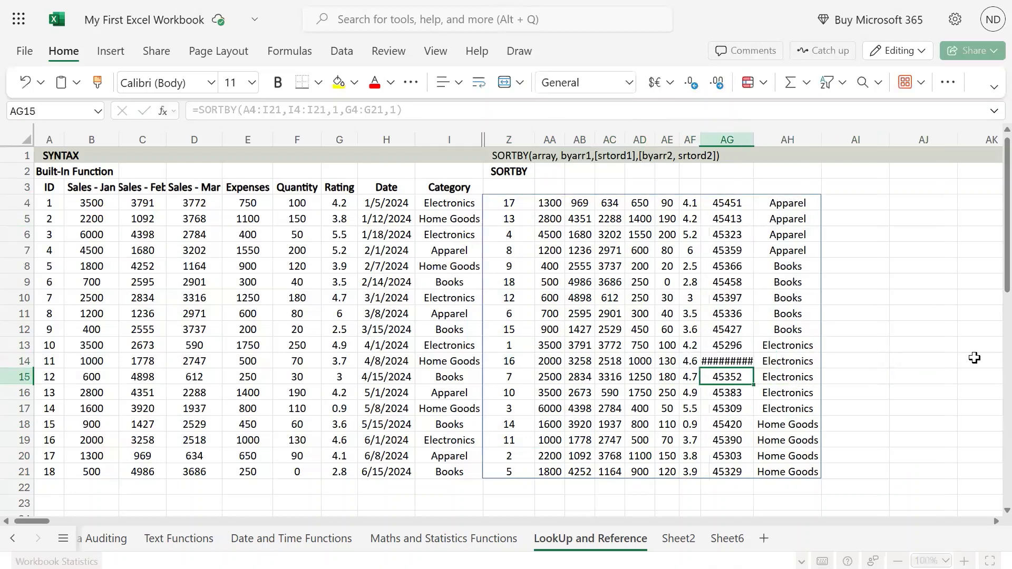
Step: Go back to cell Z4 and examine how the SORTBY formula responds to the entry in AG14
key("Up")
key("Left")
key("Left")
key("Left")
key("Left")
key("Left")
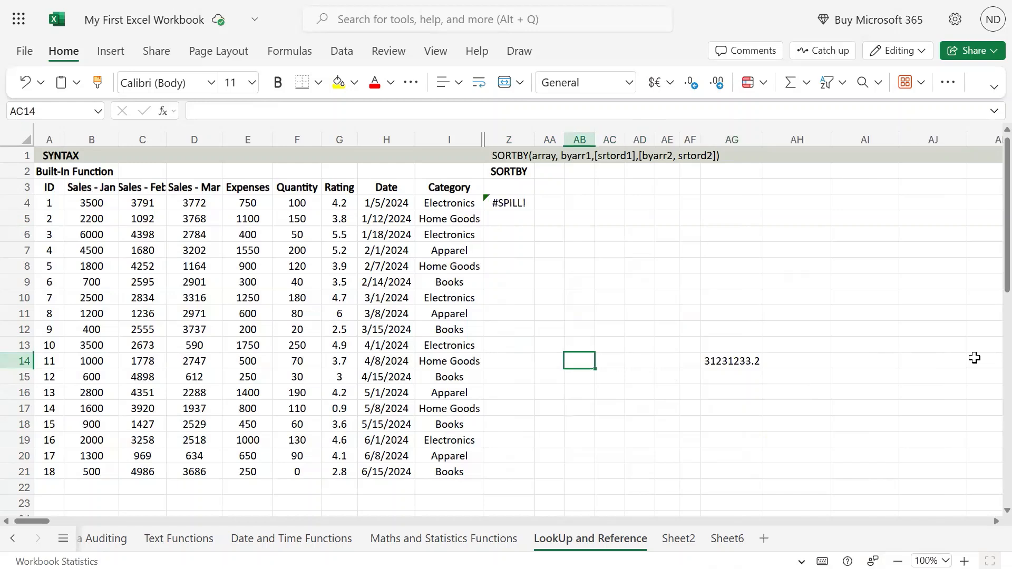
key("Left")
key("Left")
key("ctrl+Up")
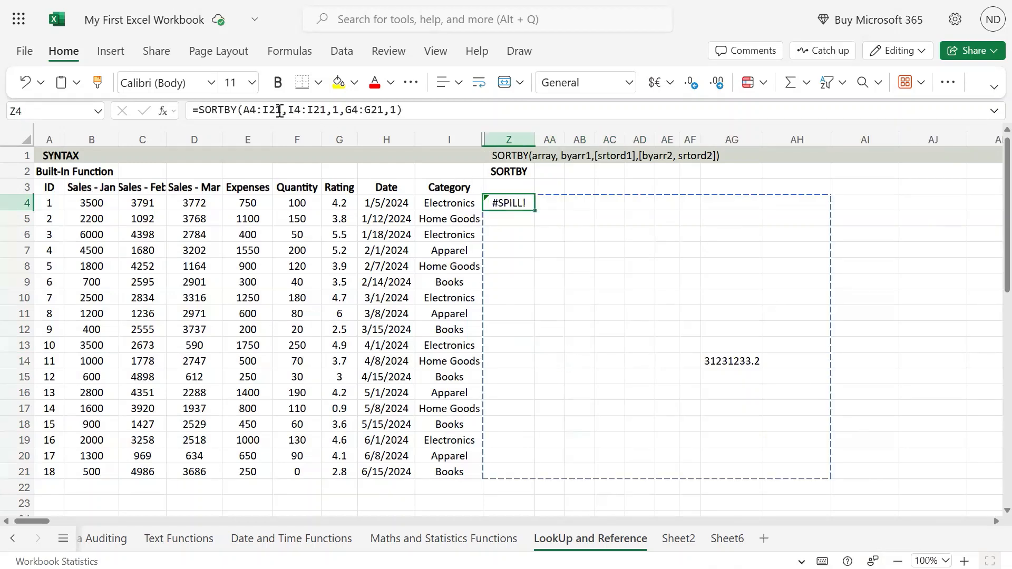
Step: Highlight the full range Z4:AH21 that the SORTBY output needs and reselect its formula cell Z4
left_click_drag(531, 207, 803, 468)
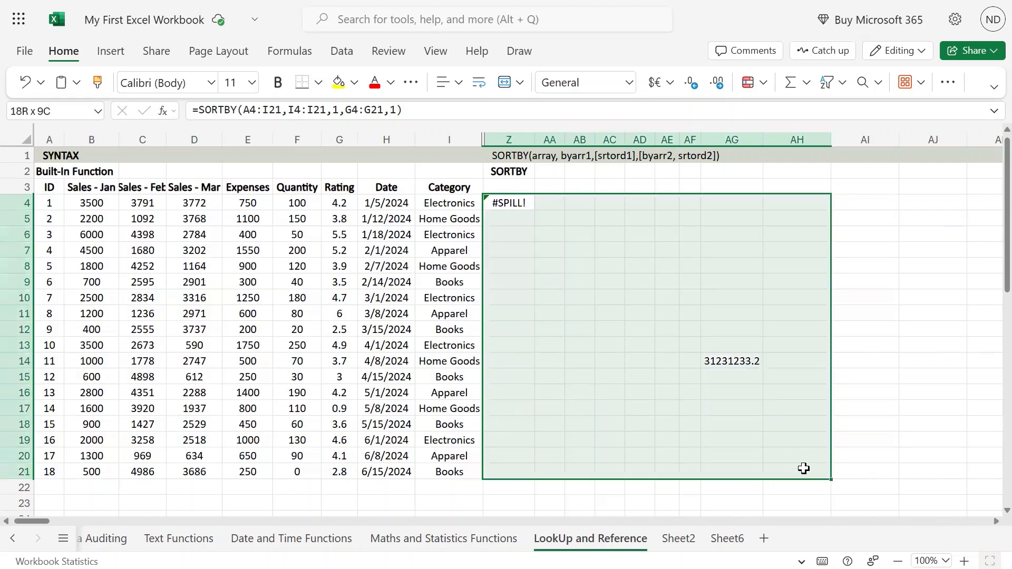
left_click(910, 406)
left_click(513, 200)
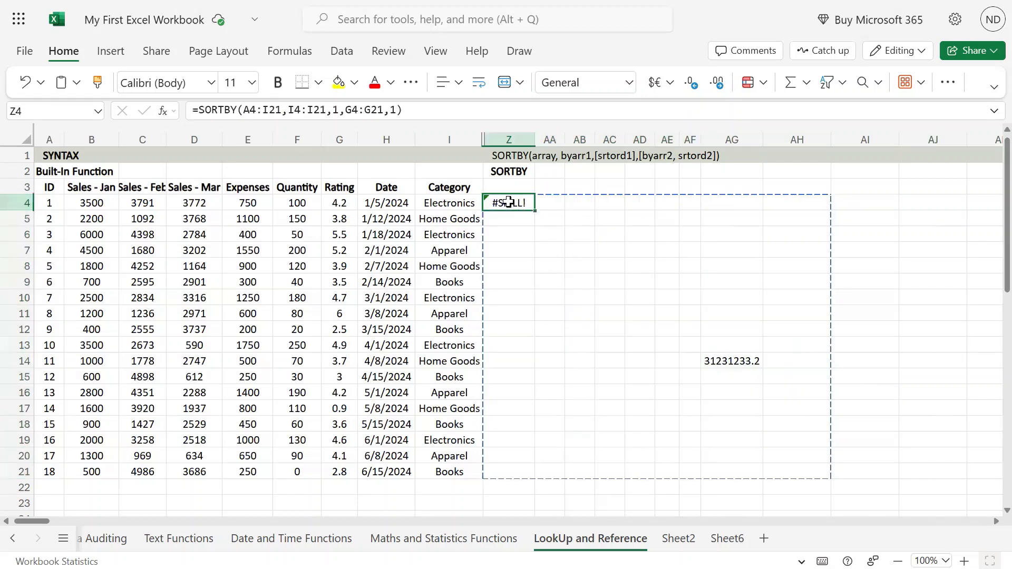
Step: Delete the blocking number from cell AG14 and return to the SORTBY formula in Z4
left_click(747, 362)
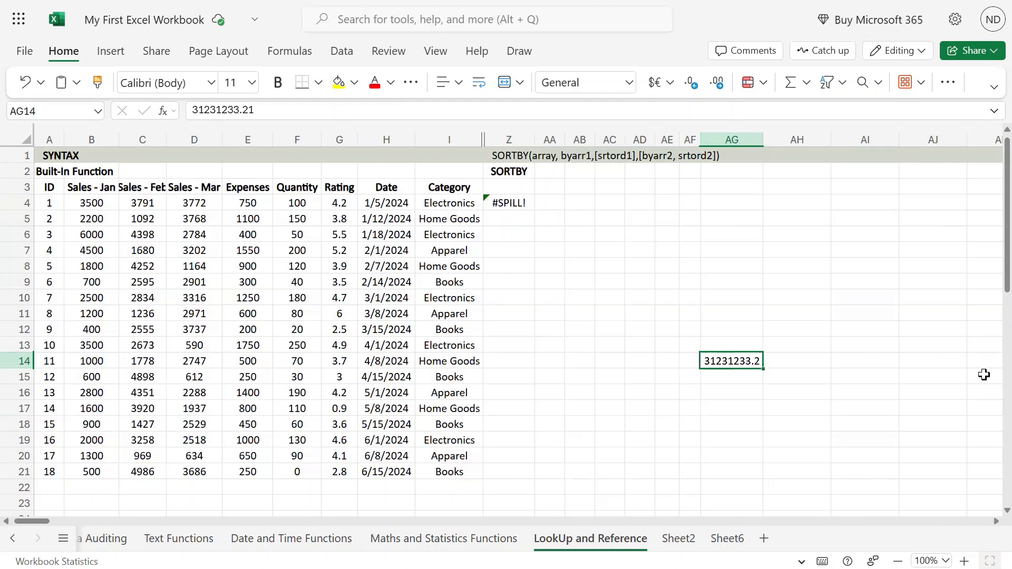
key("Delete")
key("Left")
key("Left")
key("Left")
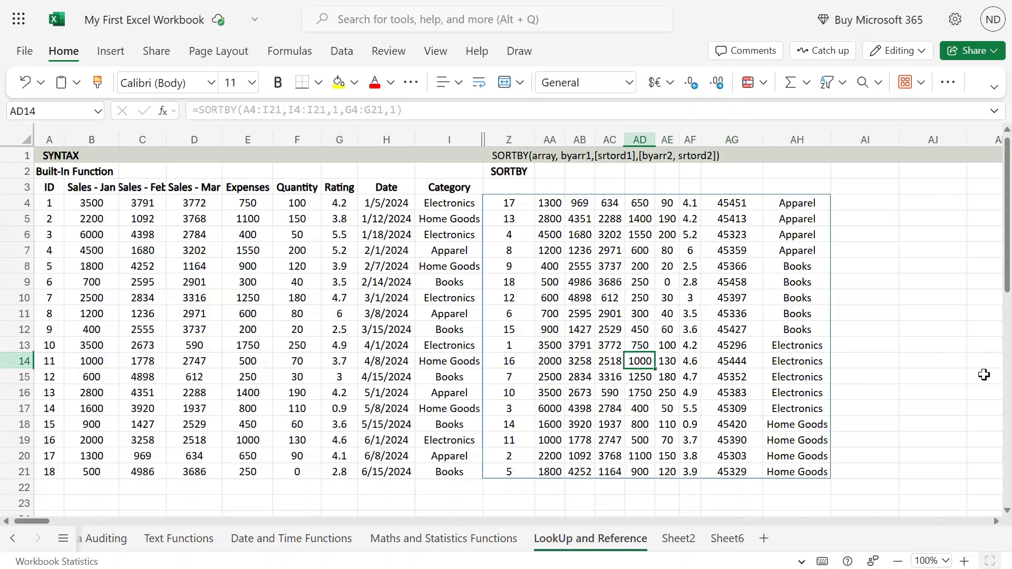
key("Left")
key("Left")
key("Left")
key("Left")
key("ctrl+Up")
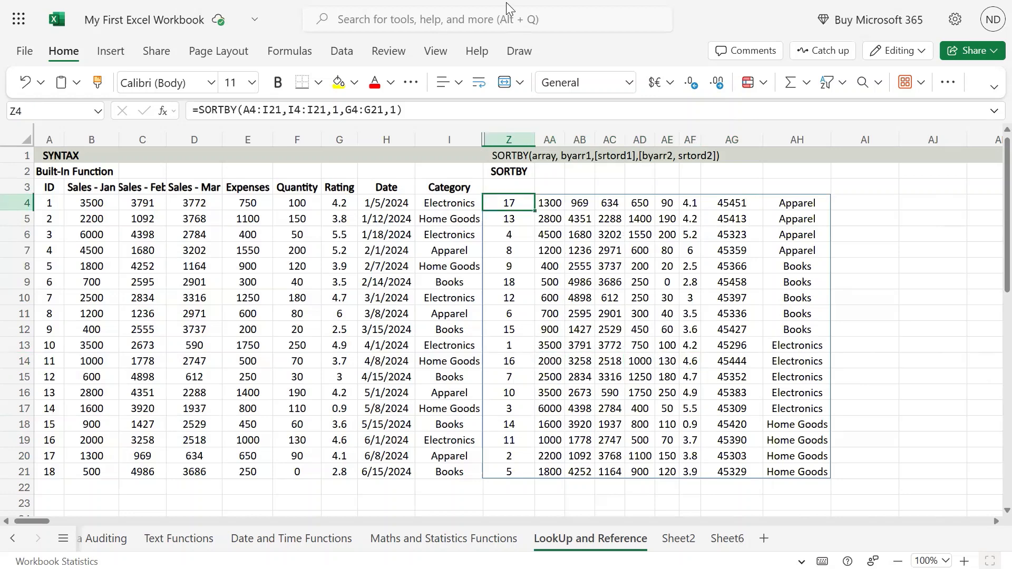
Step: Enter 1323 in cell AG16, inside the range filled by the SORTBY formula
mouse_move(506, 2)
left_click(737, 395)
type("1323")
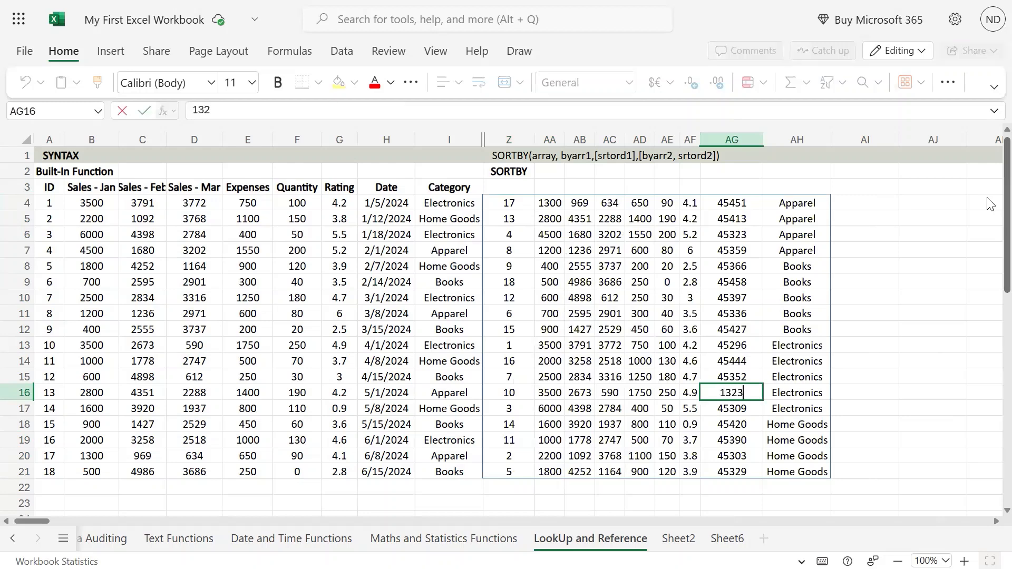
key("Return")
key("Up")
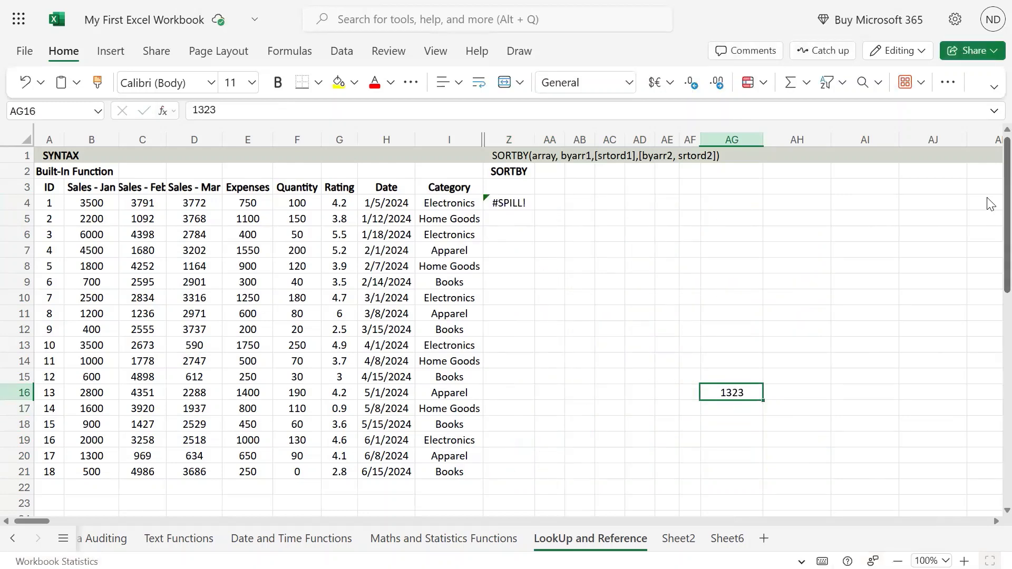
Step: Go back to cell Z4 to check the SORTBY formula and its spill range with AG16 occupied
key("Left")
key("Left")
key("Left")
key("Left")
key("Left")
key("Left")
key("Left")
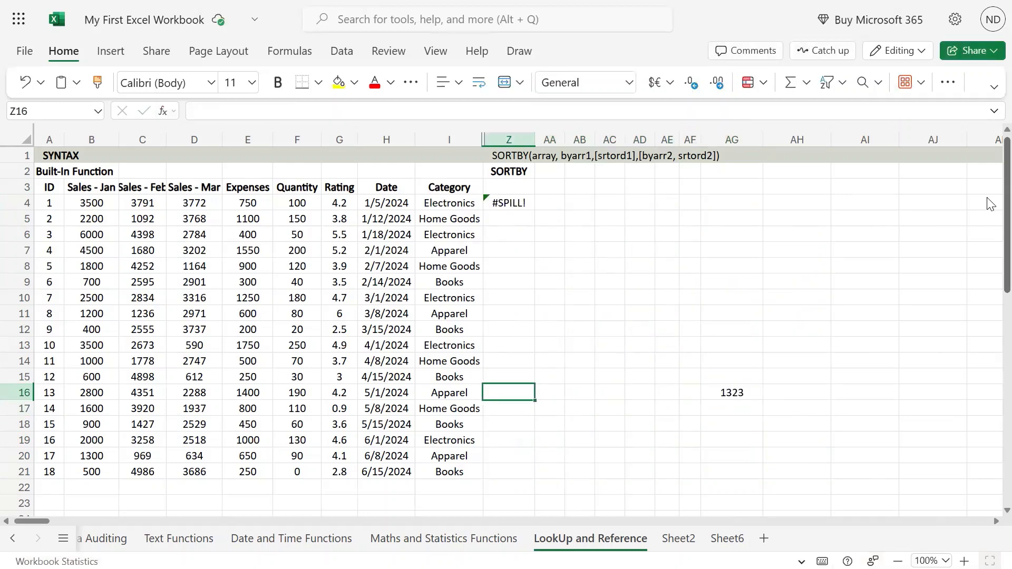
key("ctrl+Up")
Step: Delete the blocking 1323 from cell AG16 and return to the SORTBY formula in Z4
key("Right")
key("Right")
key("Right")
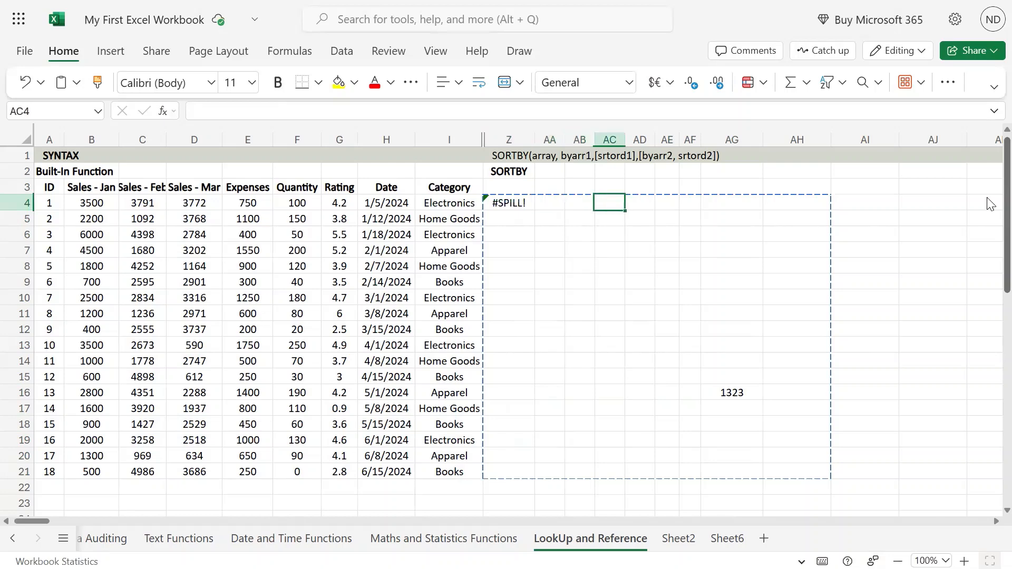
key("Right")
key("Right")
key("Right")
key("Right")
key("ctrl+Down")
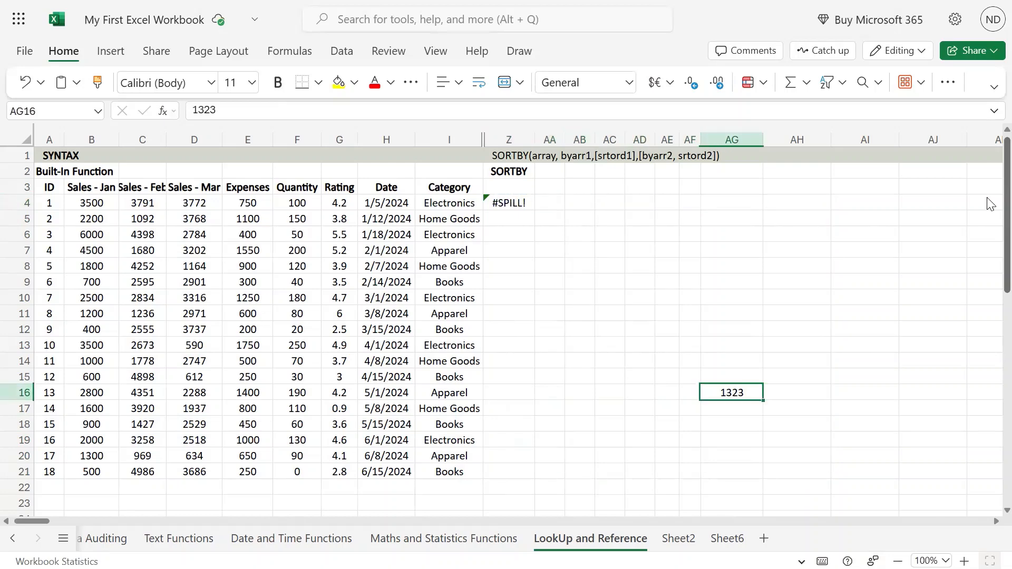
key("Delete")
key("Left")
key("Left")
key("Left")
key("Left")
key("Left")
key("Left")
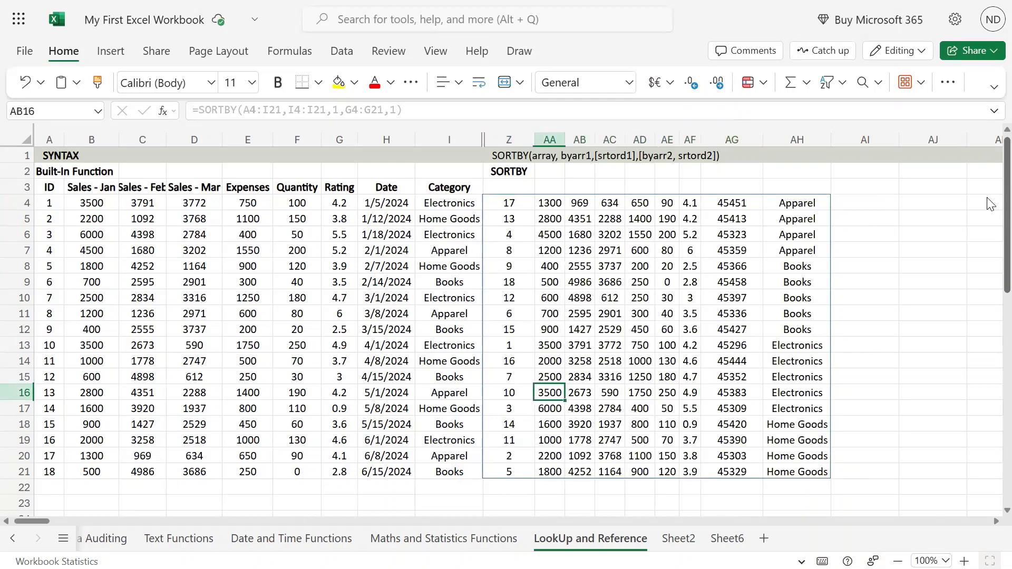
key("Left")
key("ctrl+Up")
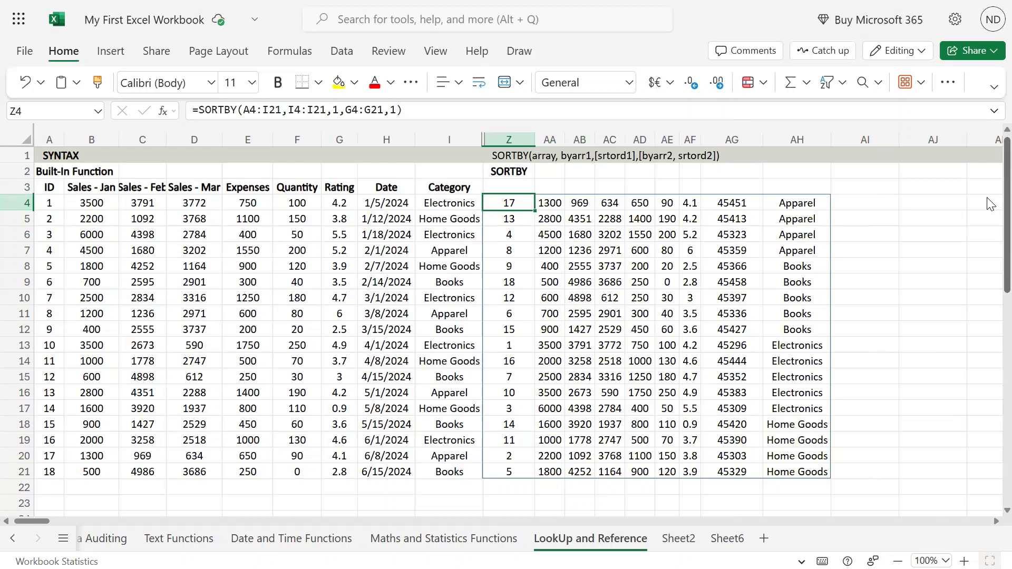